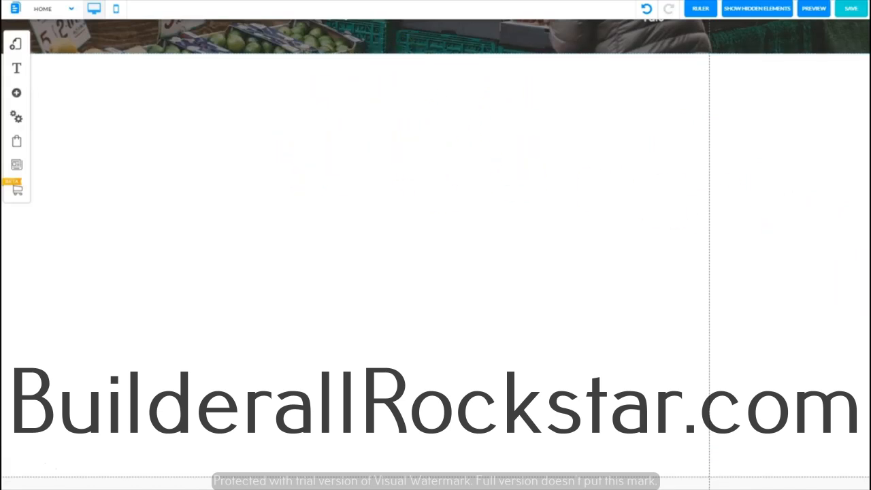
Step: Duplicate the "WE ARE AWESOME AT OUR WORK" heading and place the copy in the blank section below the banner
scroll(435, 170, up, 5)
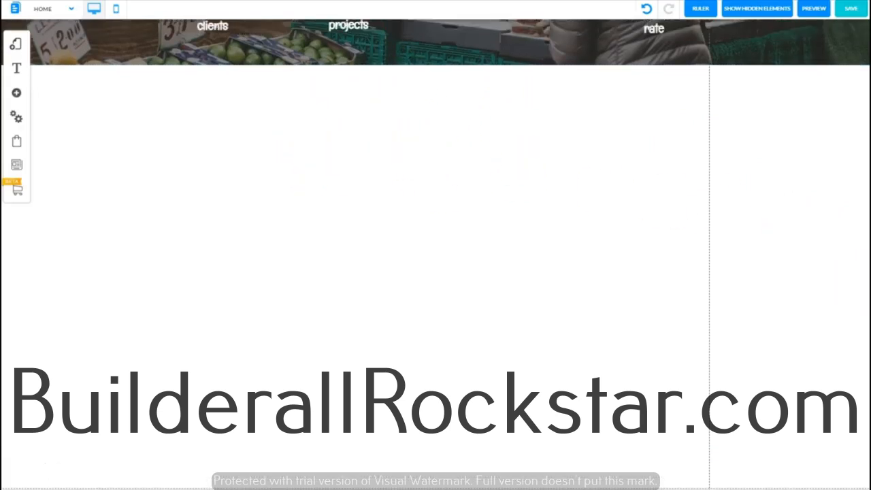
scroll(435, 170, down, 1)
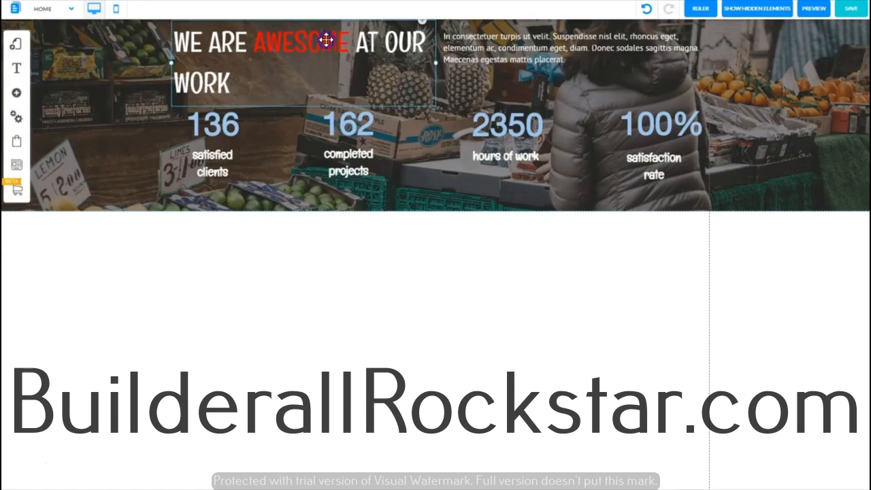
right_click(414, 99)
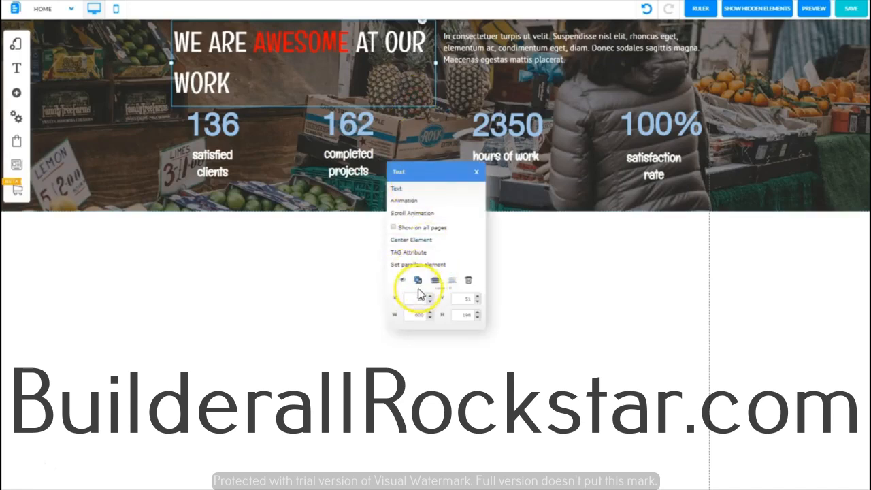
click(422, 106)
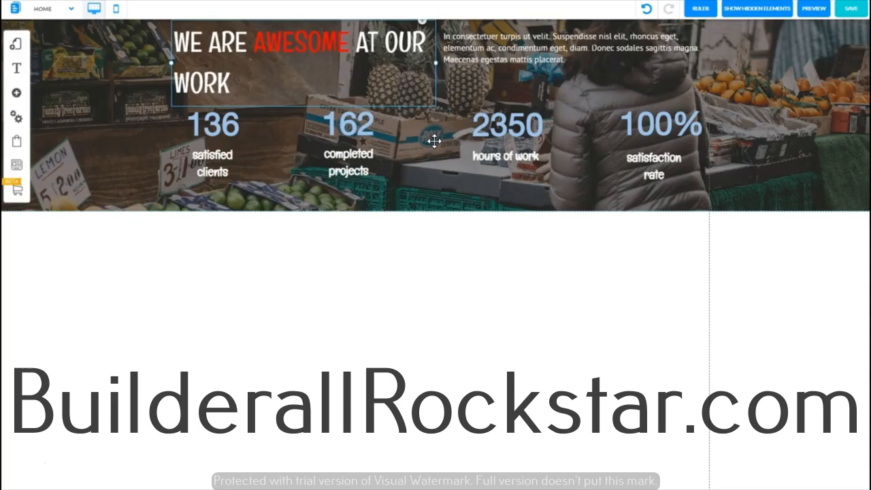
key(ctrl+v)
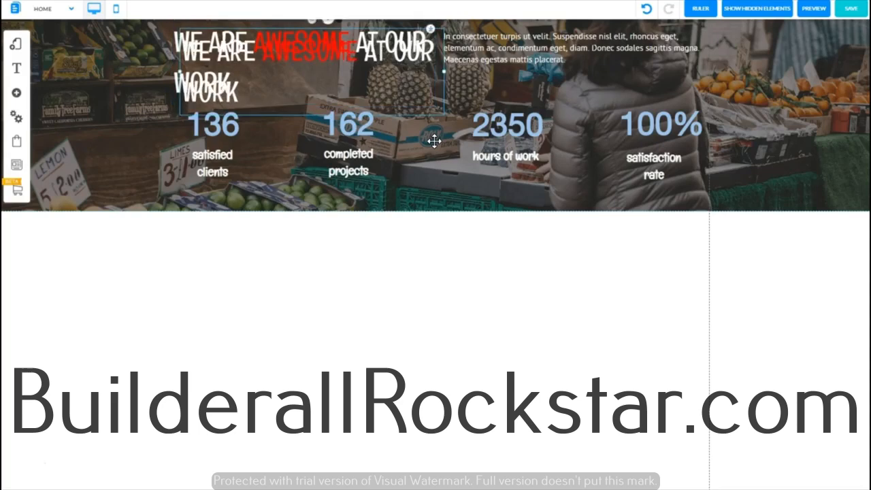
drag(286, 41, 409, 249)
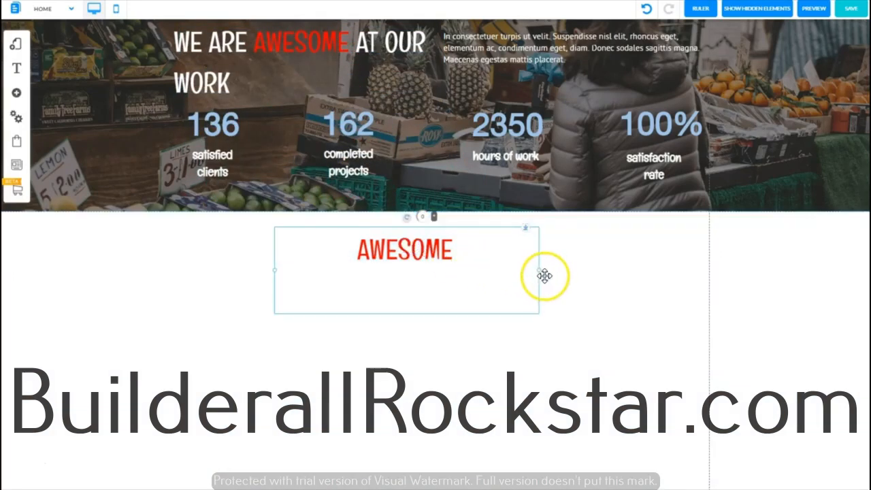
Step: Recolor all text of the copied heading dark gray
double_click(405, 251)
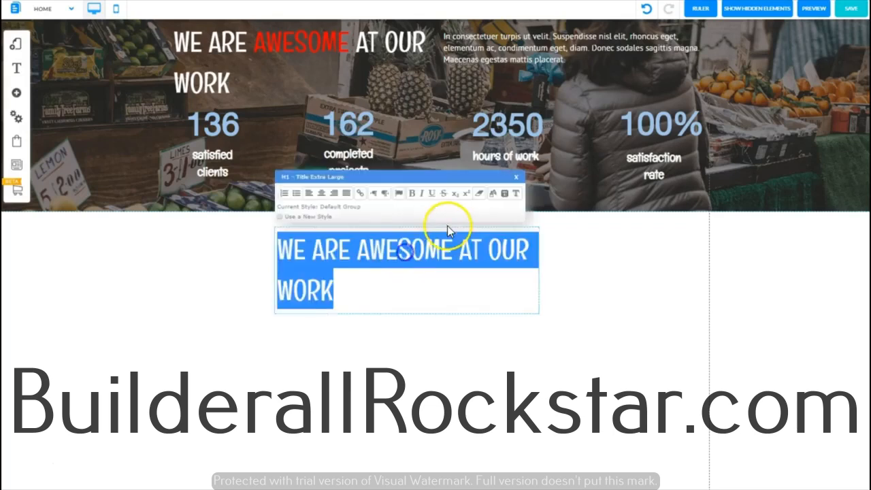
click(495, 196)
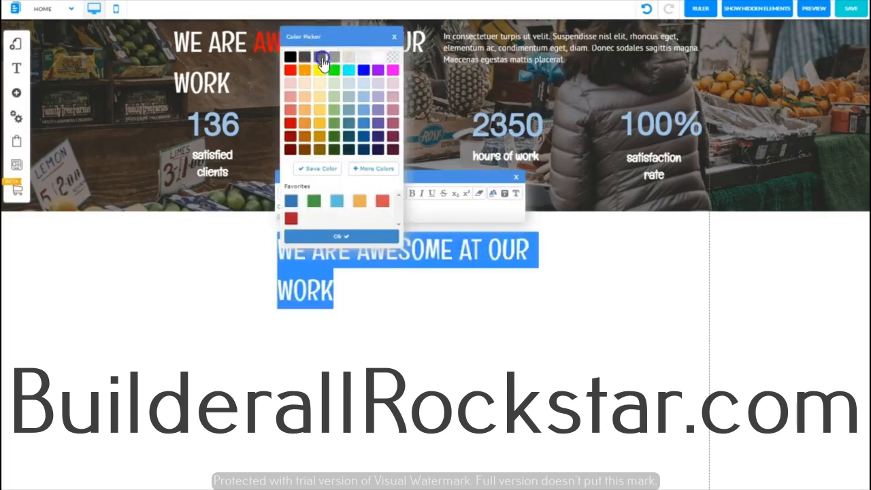
click(321, 60)
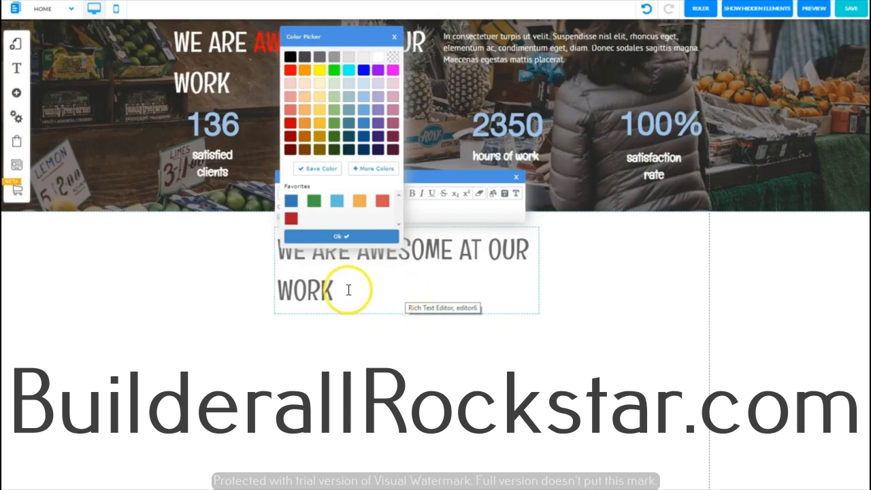
Step: Center-align the copied heading's text within its box and make it bold
drag(328, 289, 272, 249)
click(273, 248)
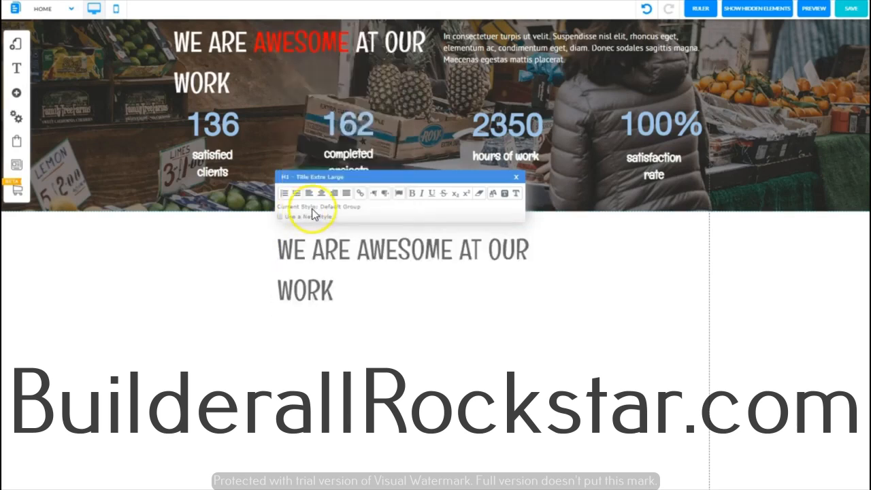
click(321, 194)
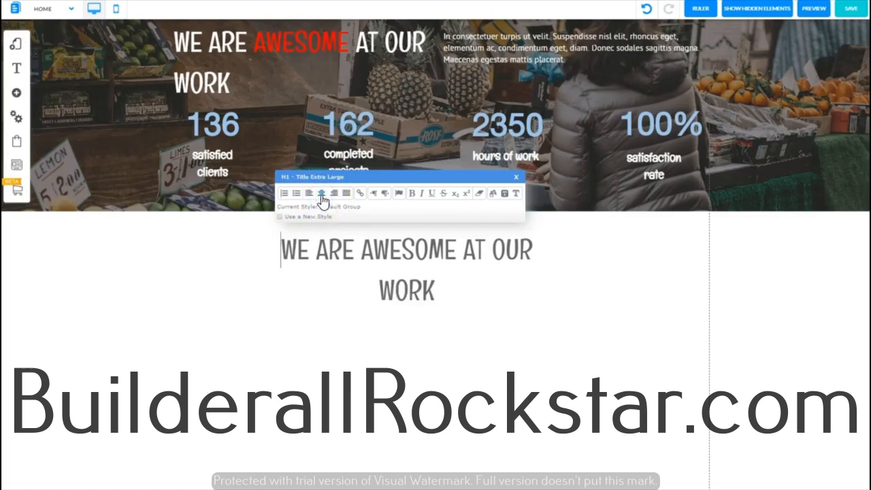
drag(434, 292, 274, 253)
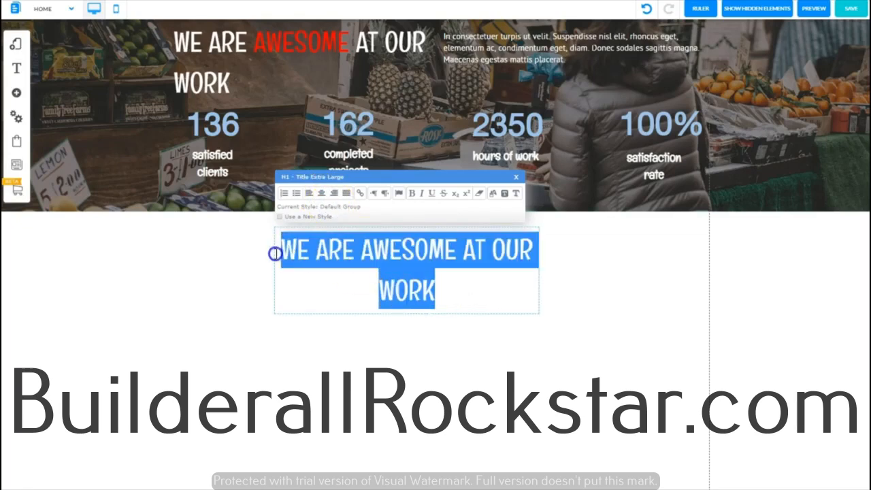
click(599, 278)
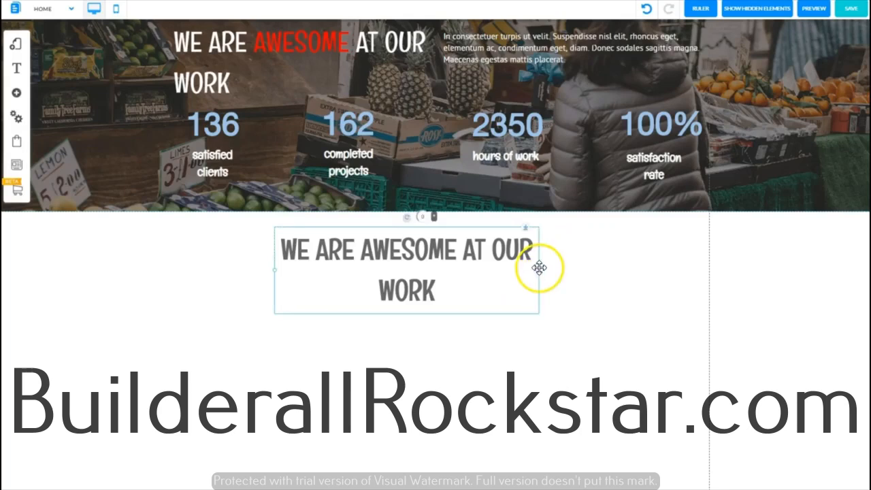
Step: Widen the copied heading's box to fit one line and replace its text with "What We Do"
drag(540, 270, 460, 329)
double_click(482, 250)
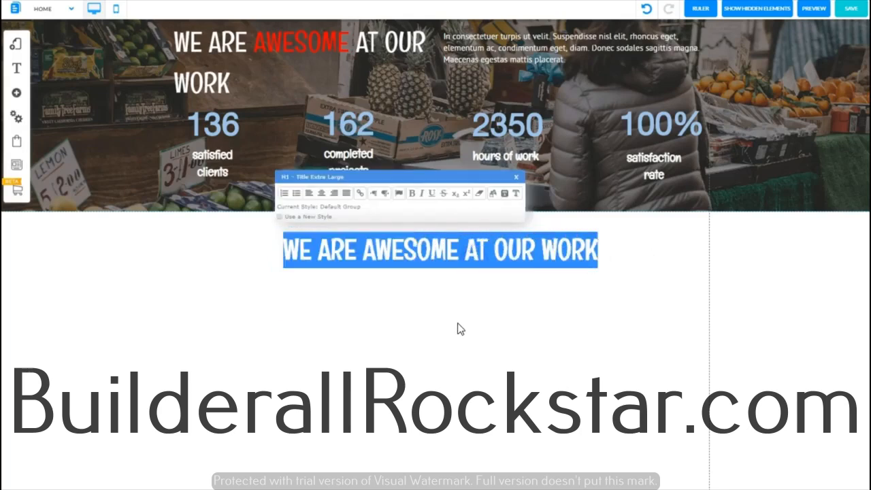
text(What We Do)
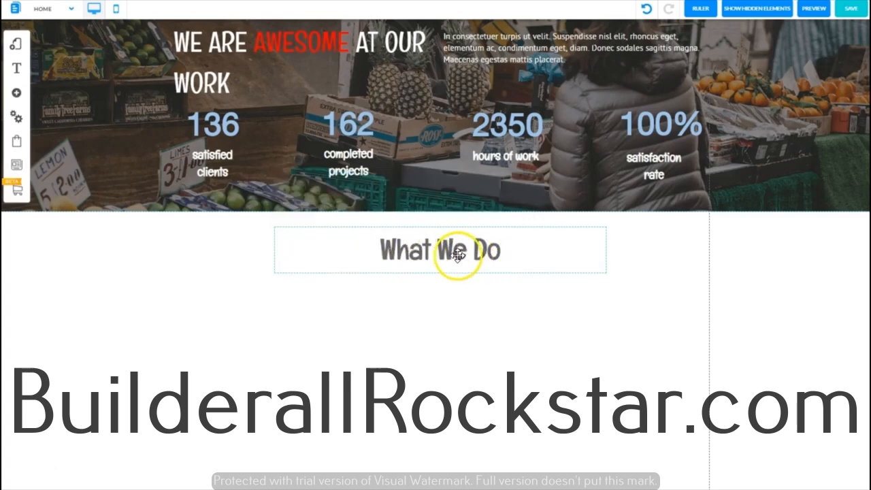
Step: Center the "What We Do" heading horizontally on the page with the Center Element option
drag(457, 255, 418, 255)
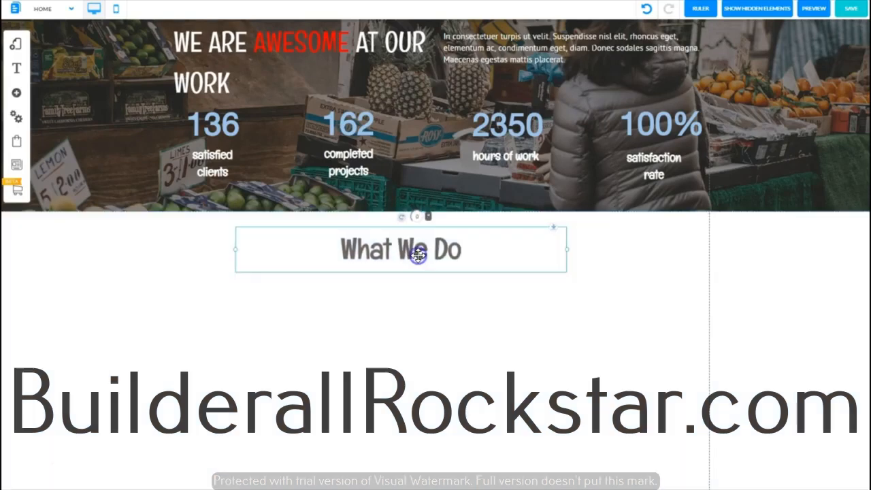
right_click(413, 248)
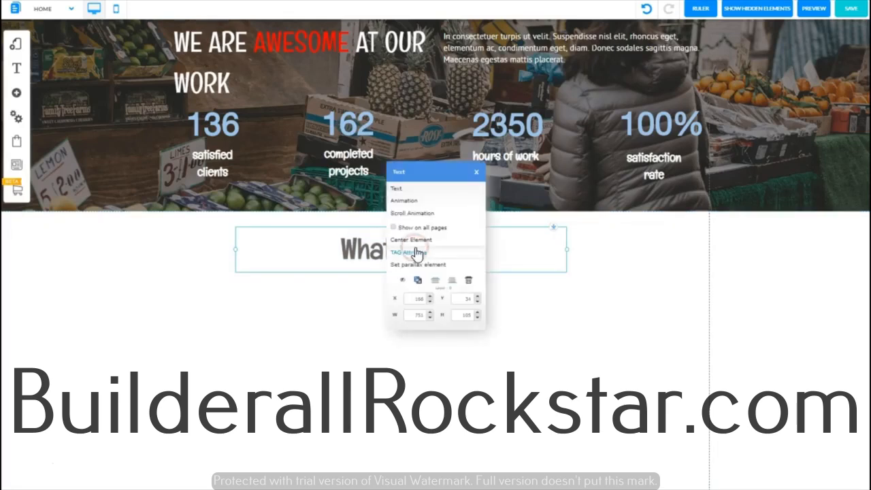
click(402, 241)
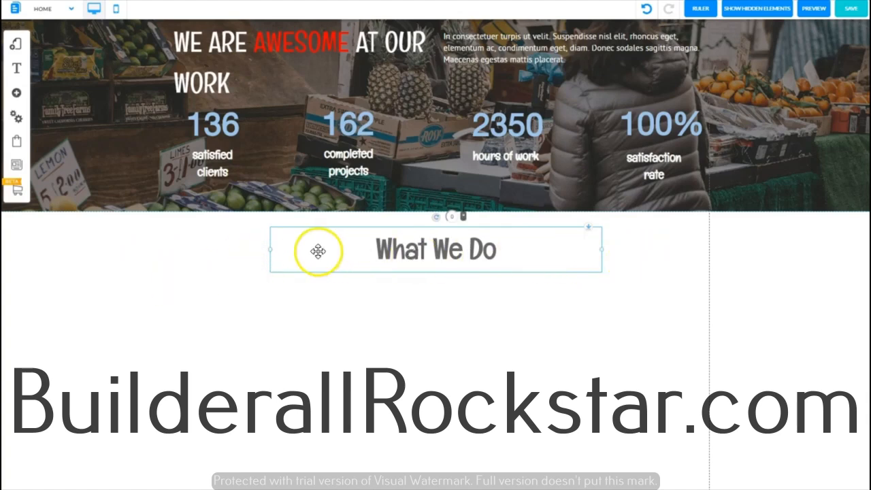
click(399, 340)
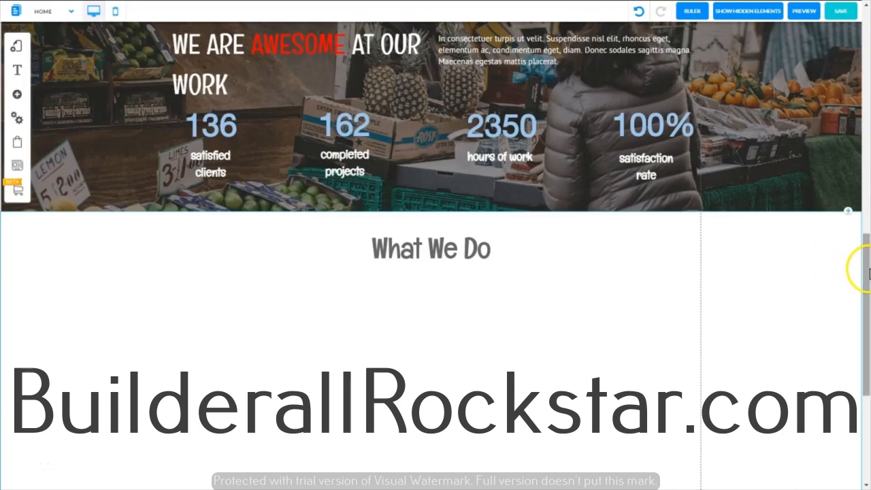
Step: Add a white simple box with a thin blue outline to the section below the "What We Do" heading
drag(866, 272, 865, 319)
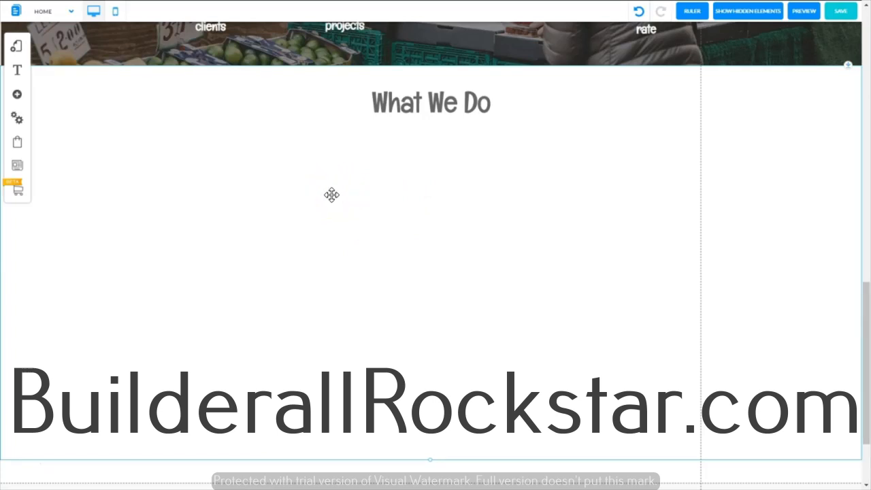
click(348, 227)
click(17, 94)
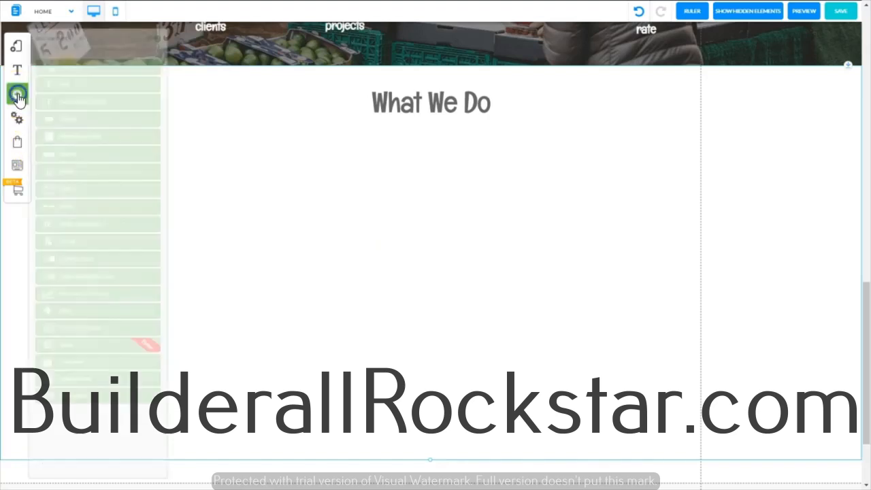
click(80, 138)
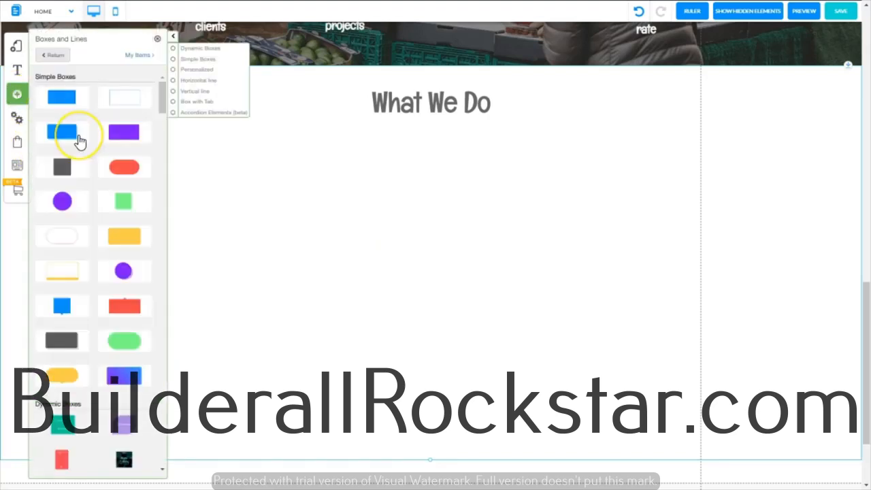
click(125, 100)
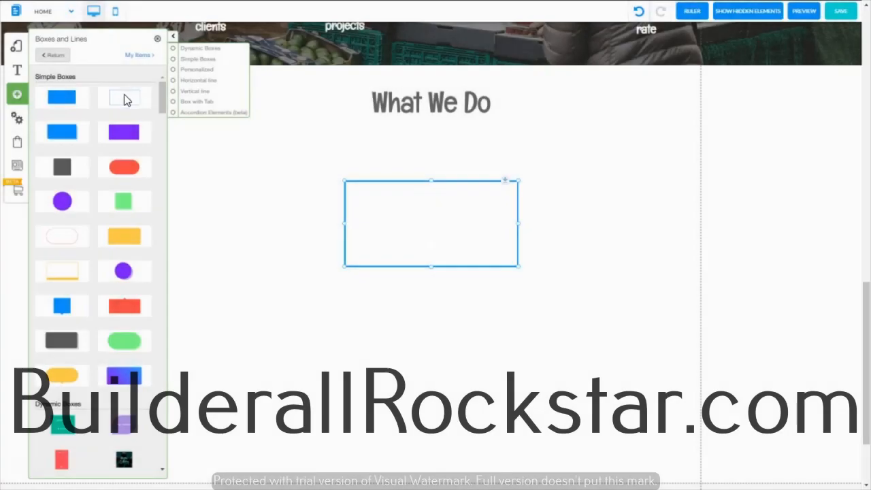
click(157, 39)
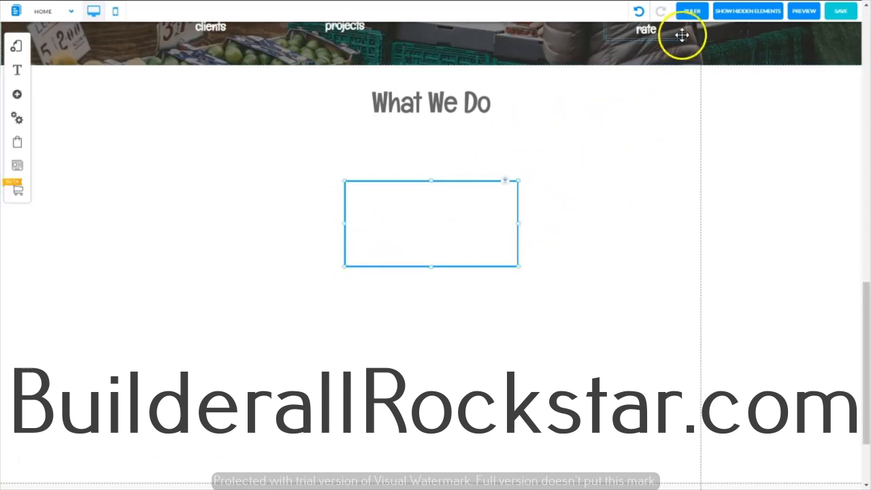
Step: Show the ruler and place a vertical guide at the left edge of the content area
click(690, 12)
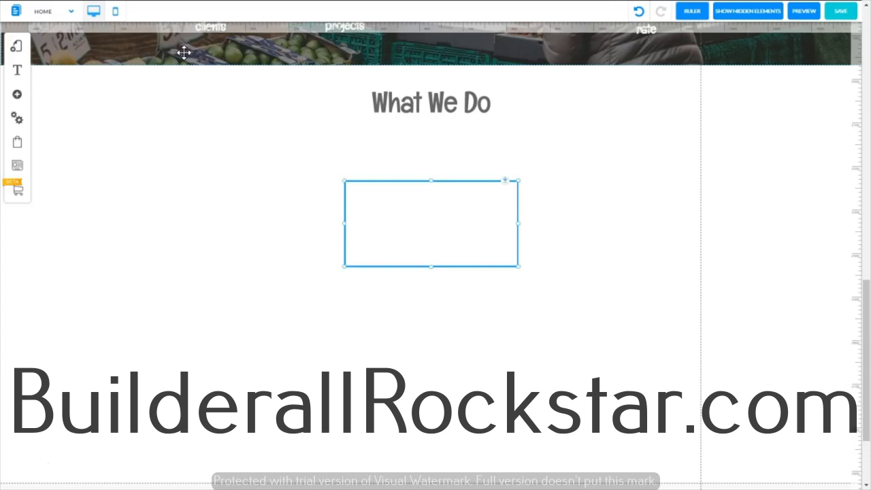
click(159, 30)
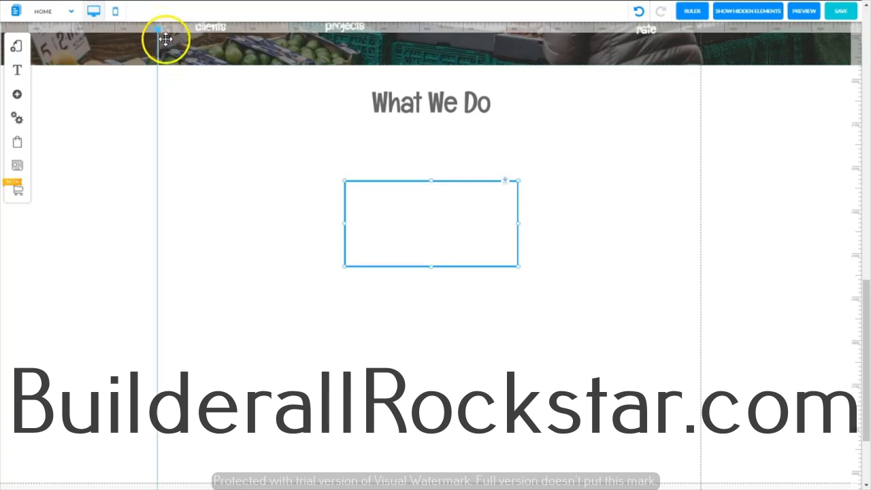
Step: Resize the outlined box to a nearly square shape of about 358 by 344 px
drag(431, 267, 427, 318)
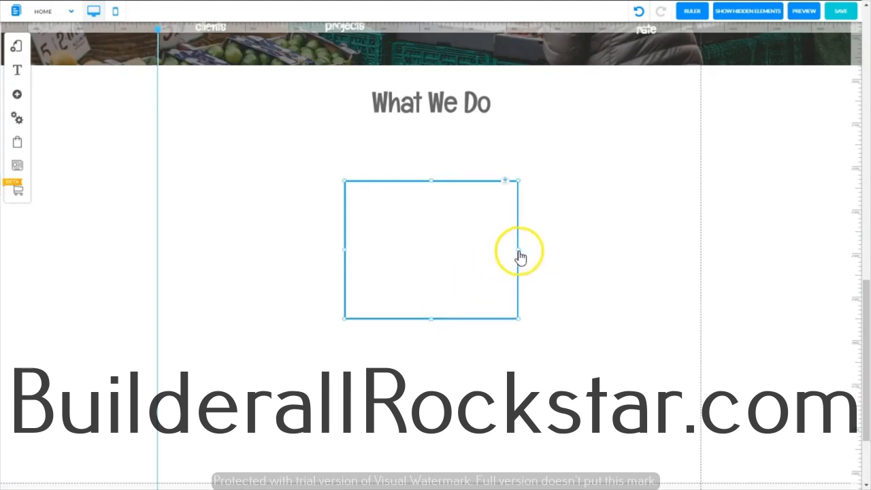
drag(520, 256, 501, 252)
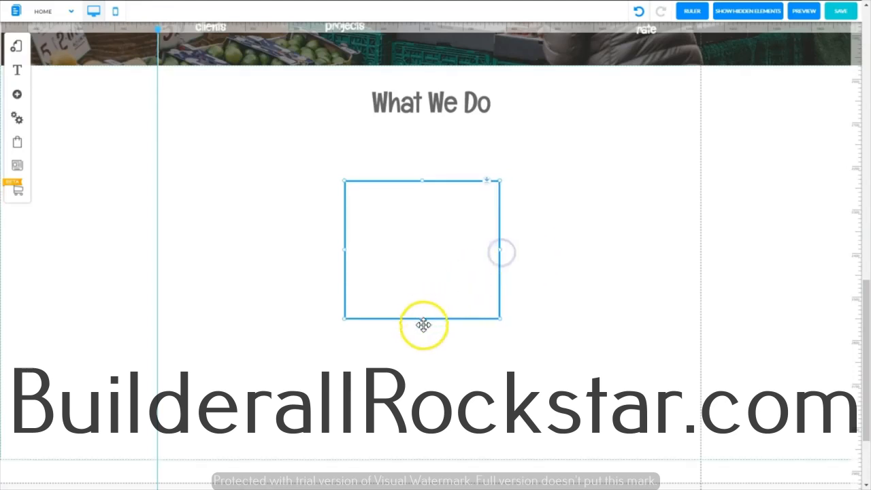
drag(421, 321, 423, 332)
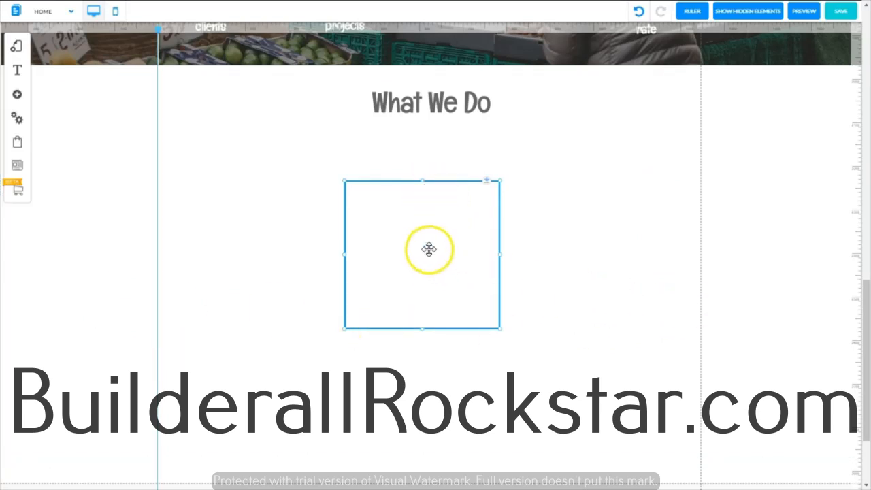
Step: Place the box beside the vertical guide below the heading and duplicate it twice to form a row of three
drag(425, 247, 259, 201)
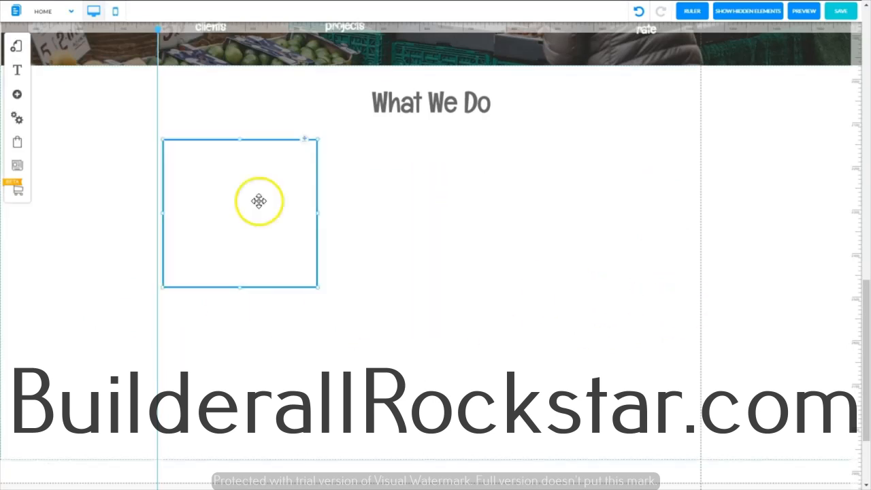
right_click(258, 201)
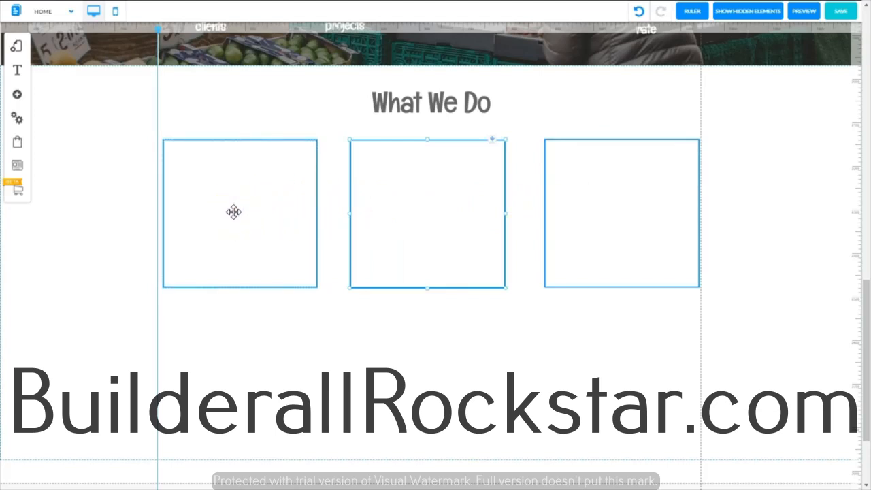
Step: Make the first box in the row slightly wider and taller than the other two
click(316, 209)
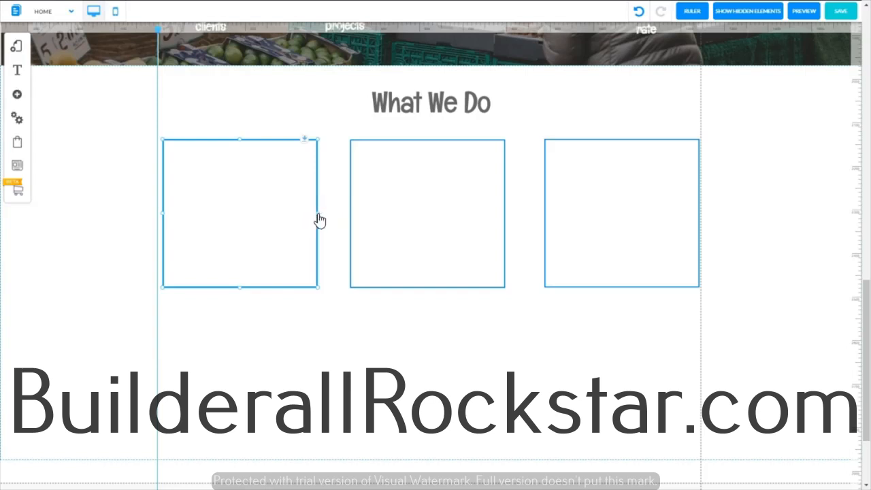
drag(320, 213, 324, 214)
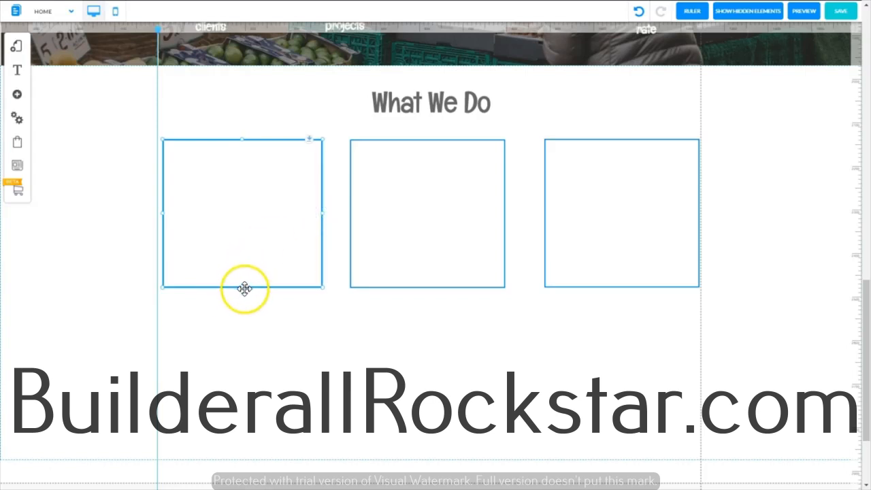
drag(242, 289, 239, 311)
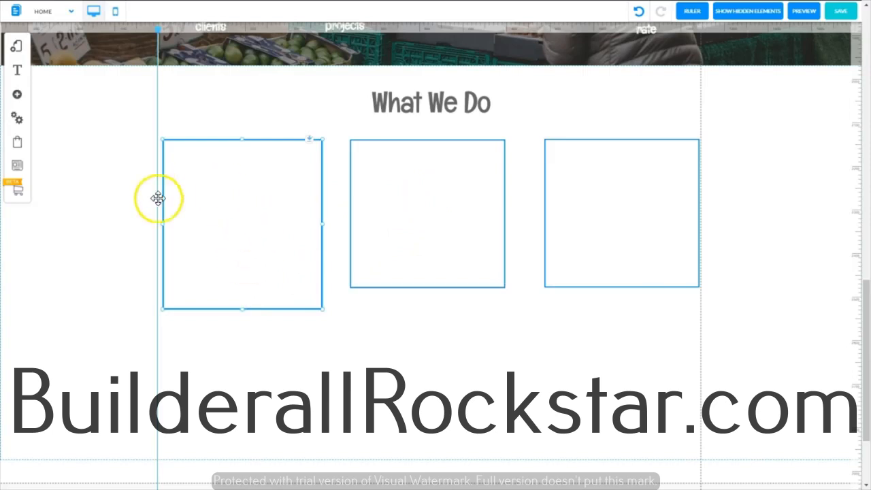
Step: Delete the middle box from the row
right_click(422, 192)
click(463, 286)
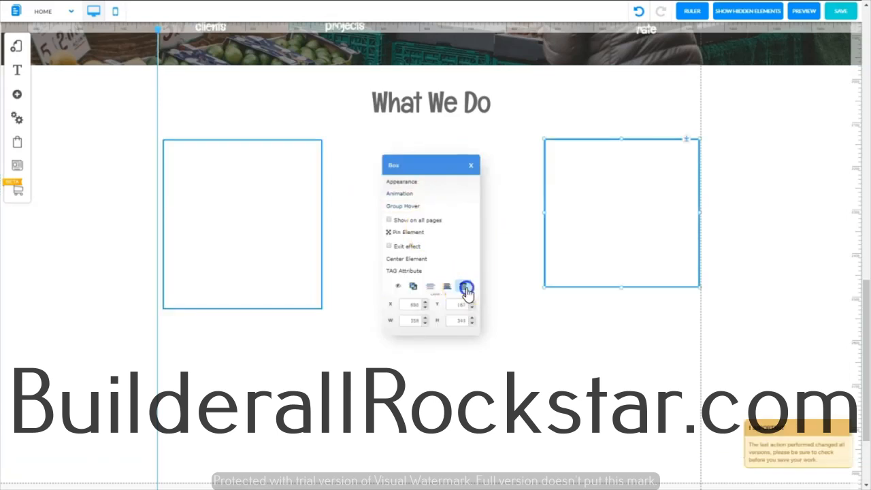
Step: Delete the remaining duplicate box at the end of the row and add a plain image element to the section
click(466, 288)
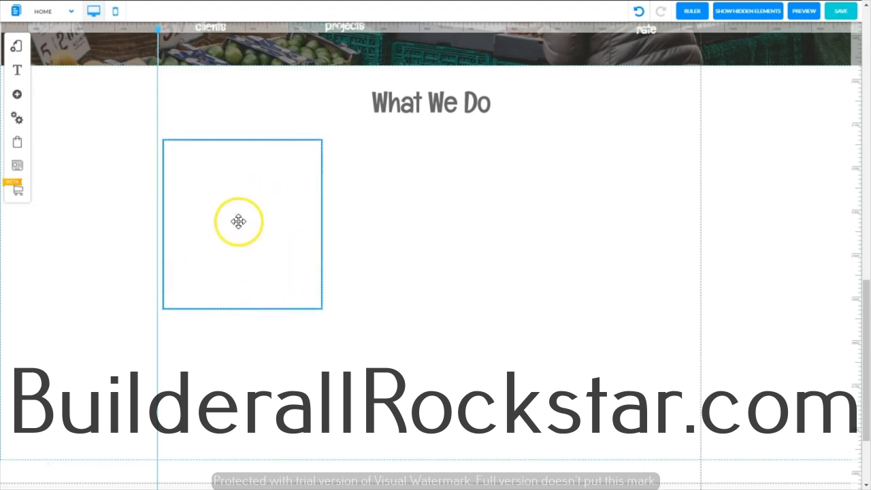
click(19, 99)
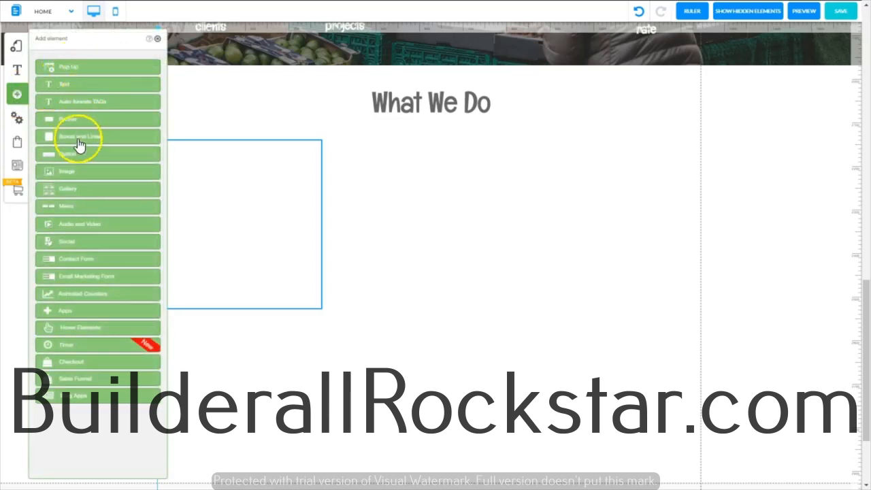
click(71, 172)
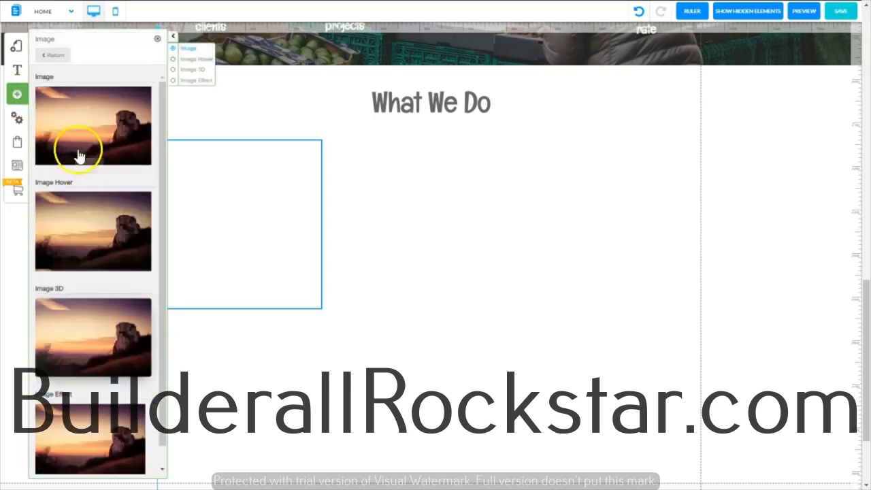
click(79, 117)
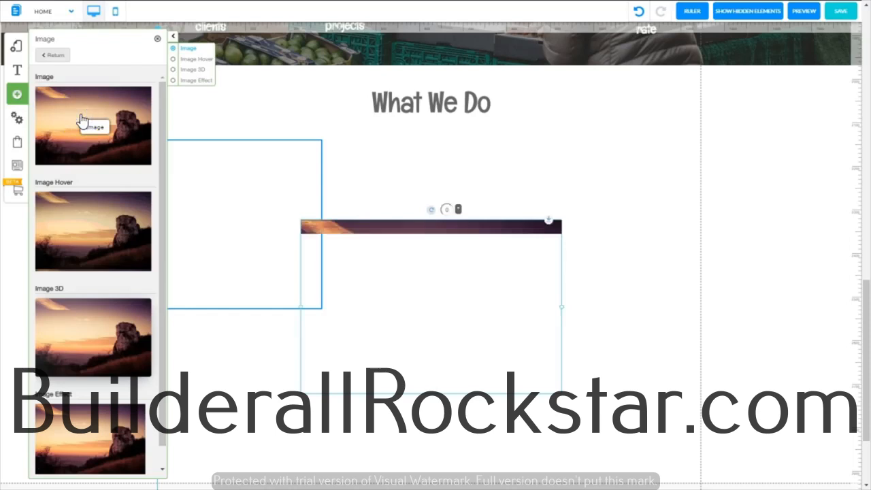
click(158, 41)
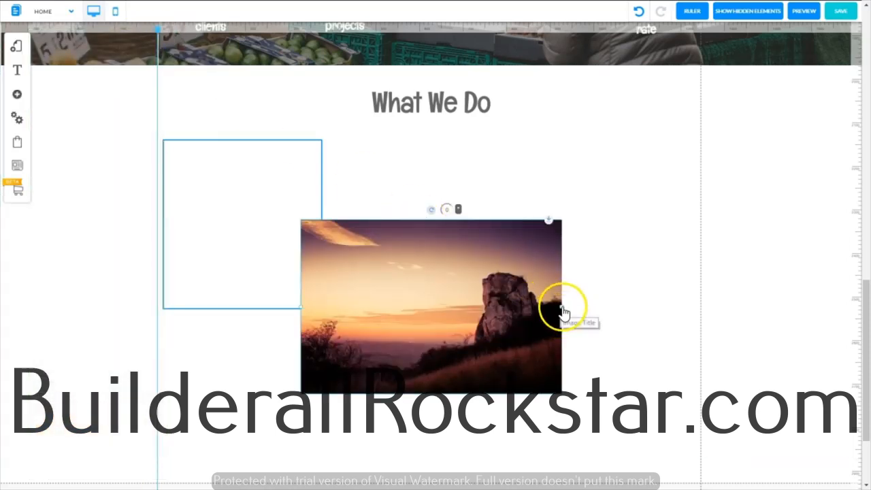
Step: Resize the image to about 350 px wide and center it in the upper part of the outlined box
drag(562, 311, 436, 315)
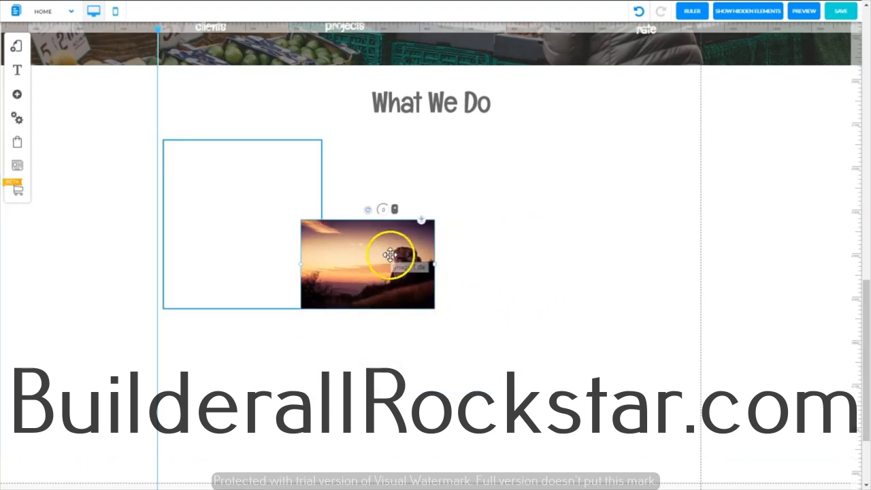
drag(391, 255, 318, 195)
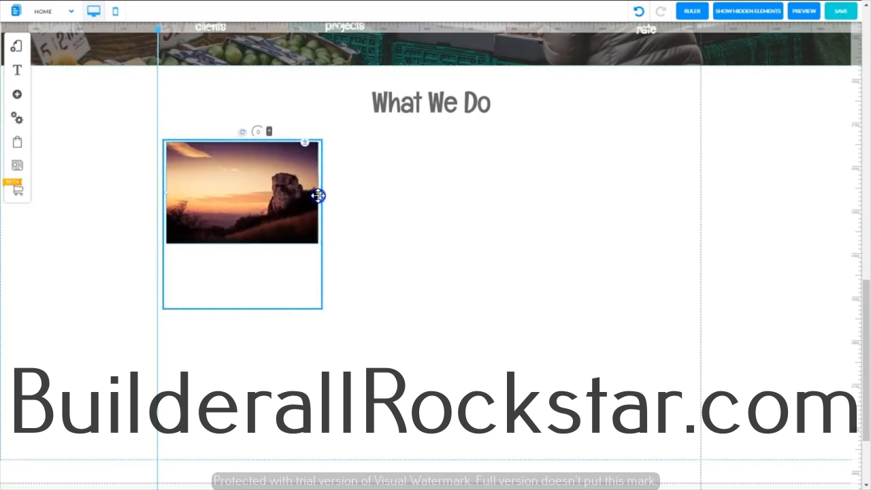
click(238, 177)
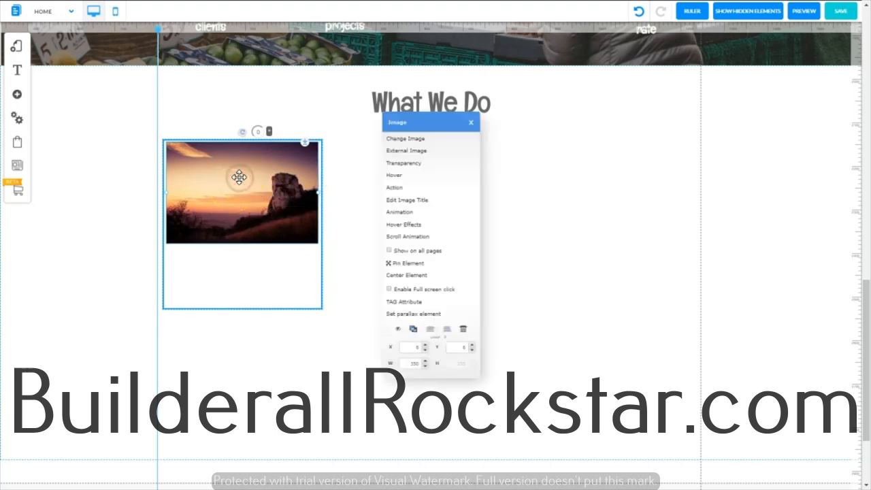
click(415, 276)
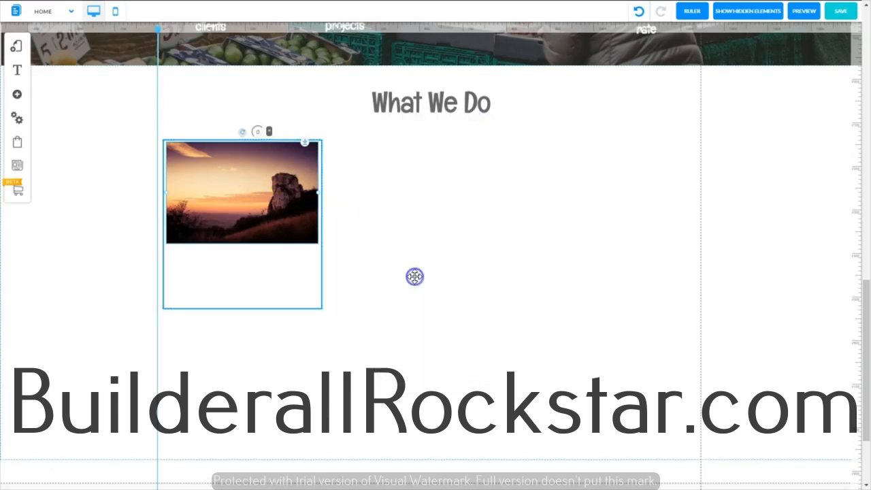
click(413, 280)
click(399, 244)
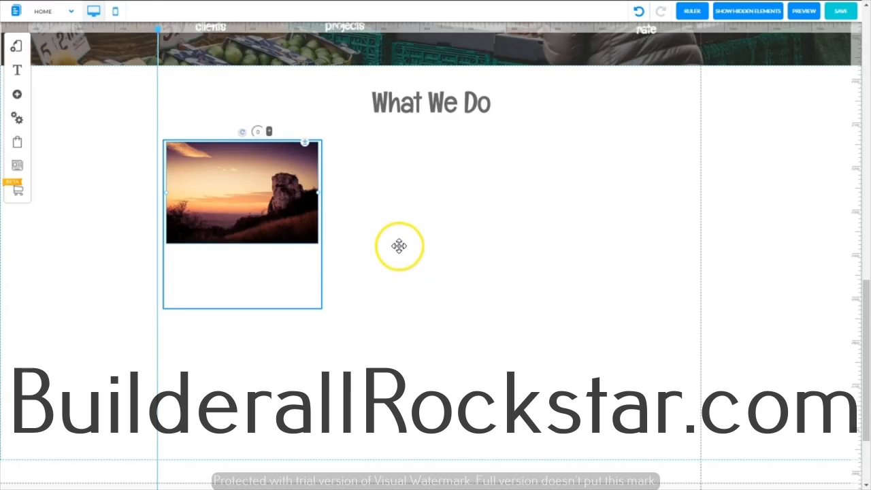
Step: Add a medium H3 title text element beside the box and narrow its frame to about the box's width
click(17, 95)
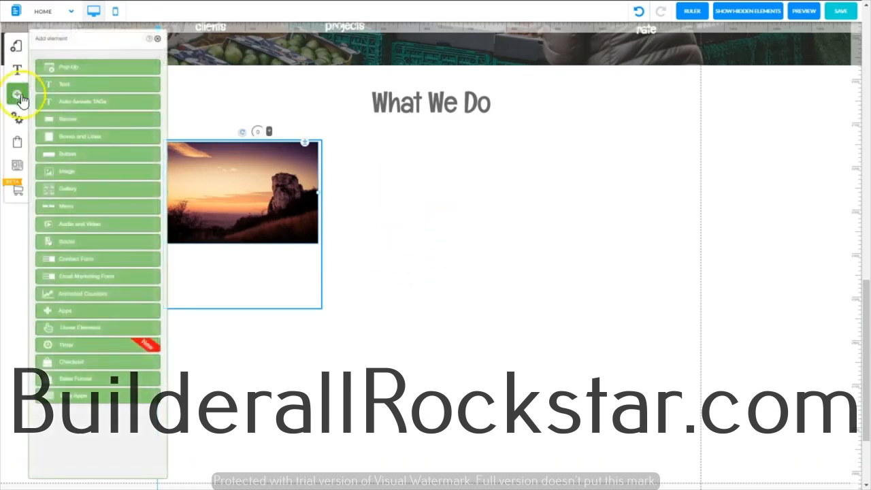
click(68, 84)
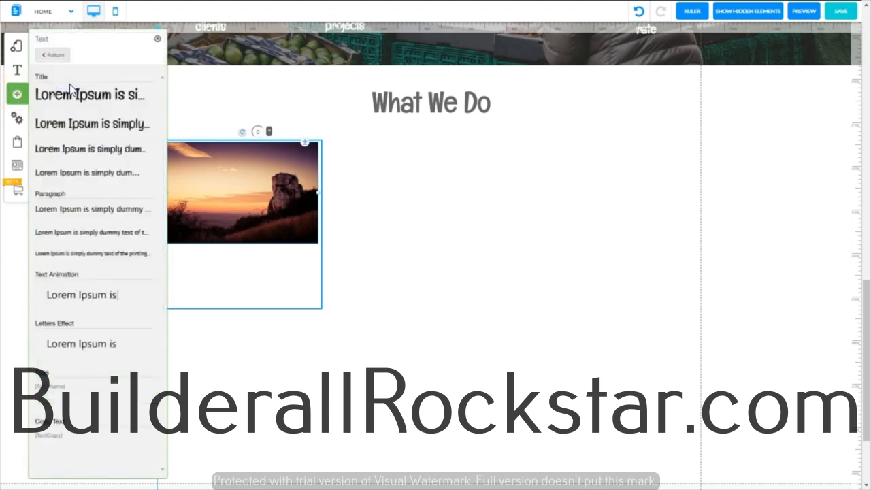
click(77, 153)
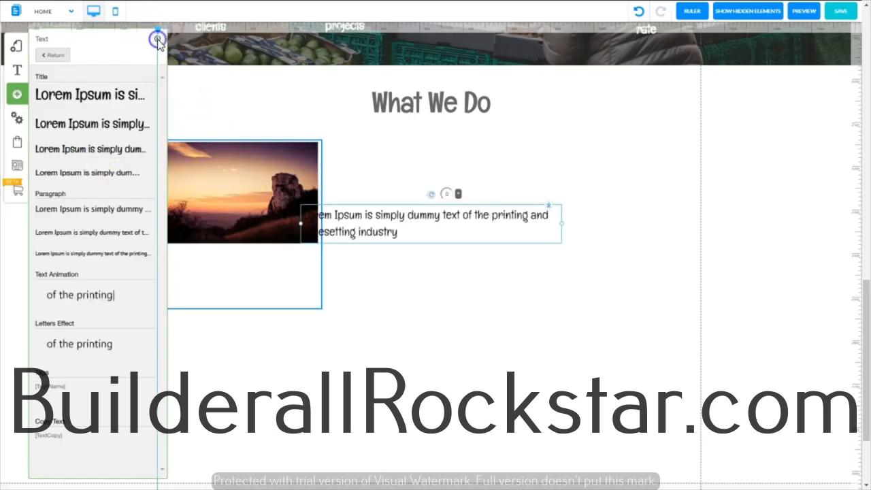
click(157, 38)
drag(530, 228, 500, 227)
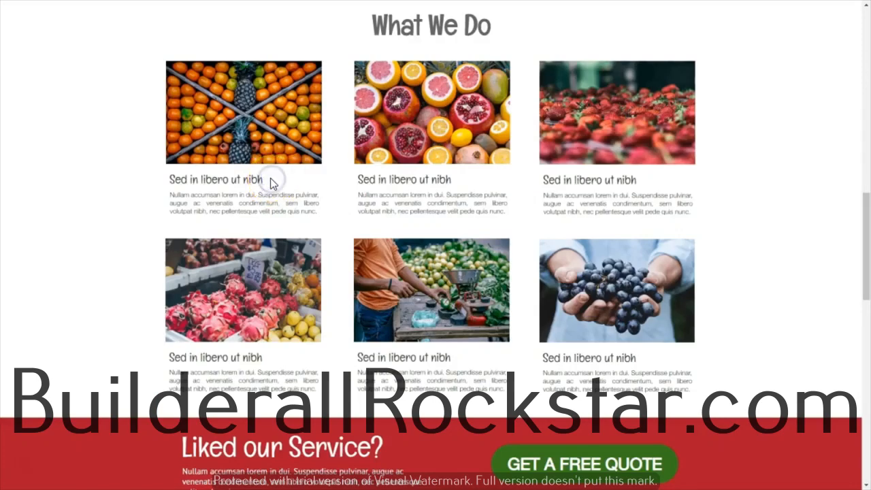
Step: Replace the title's placeholder with "Sed in libero ut nibh", copied from the first card on the reference page
drag(260, 176, 197, 177)
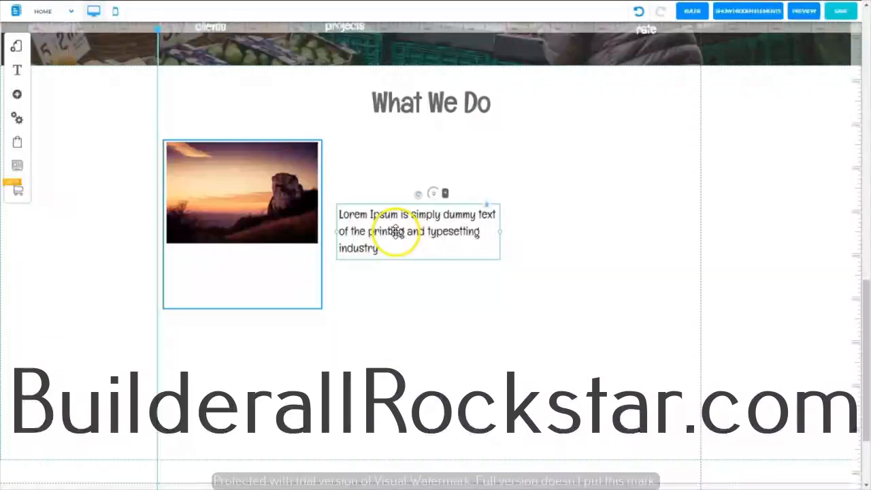
double_click(396, 232)
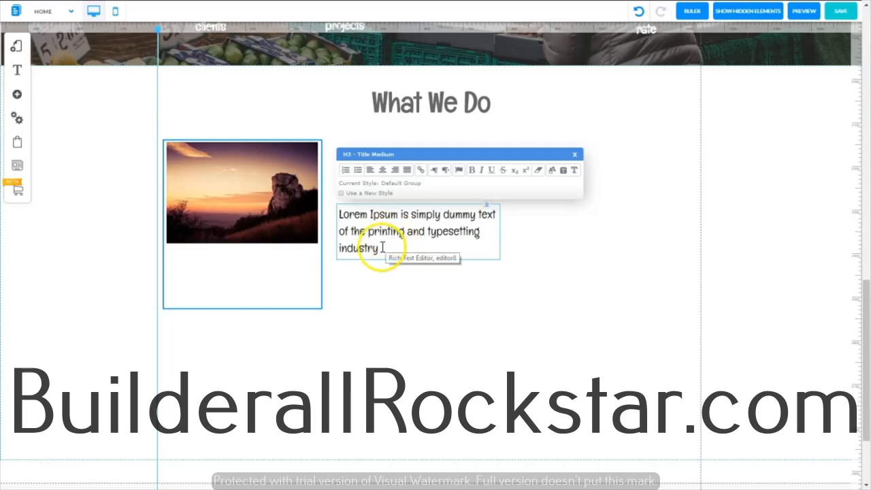
drag(379, 249, 338, 215)
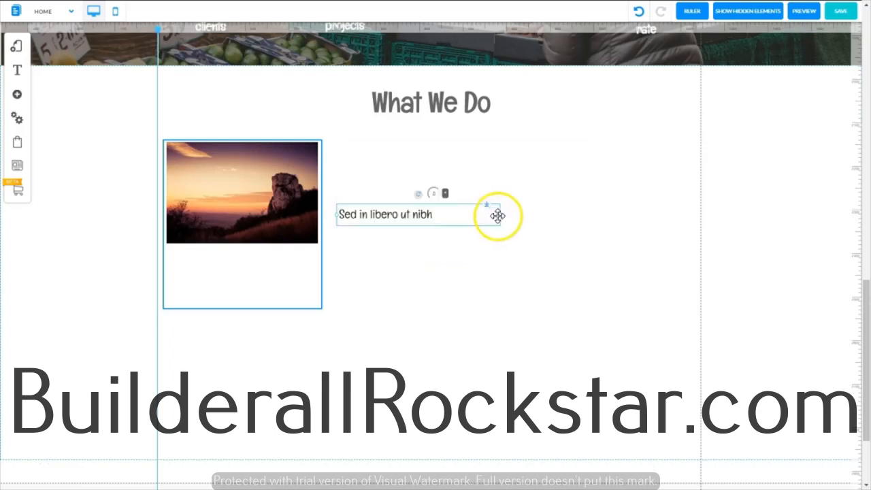
Step: Shorten the title's frame and move the title into the box directly below the image
drag(501, 215, 438, 216)
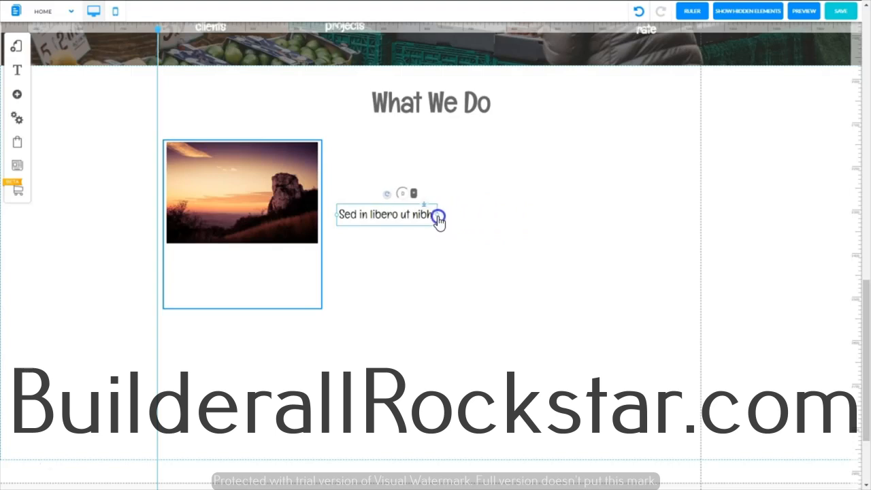
double_click(389, 215)
drag(404, 212, 253, 249)
click(205, 253)
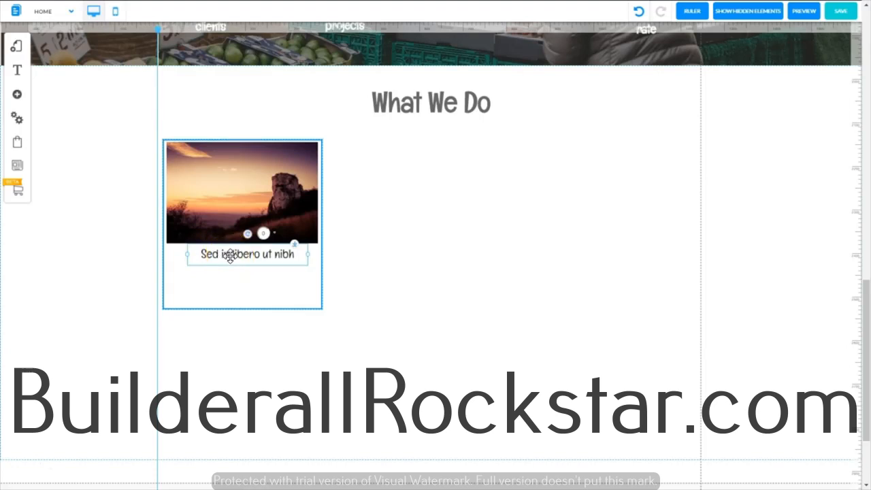
Step: Center the title element horizontally within the box
right_click(230, 255)
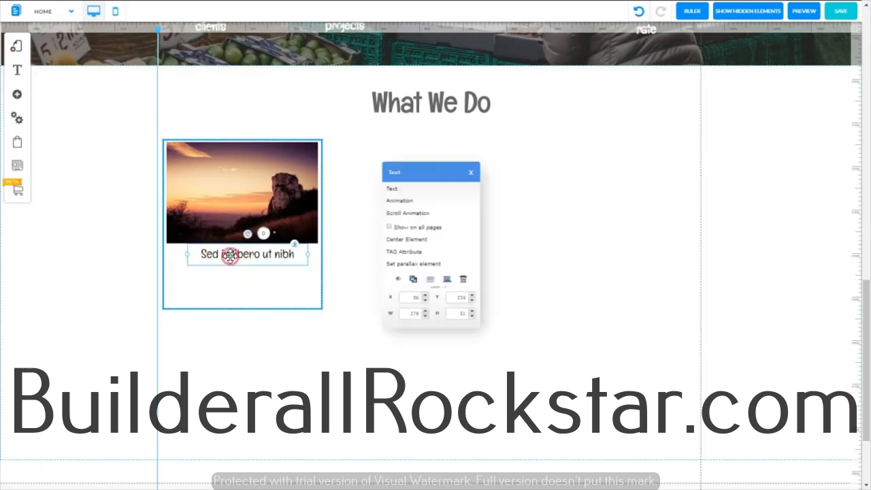
click(398, 240)
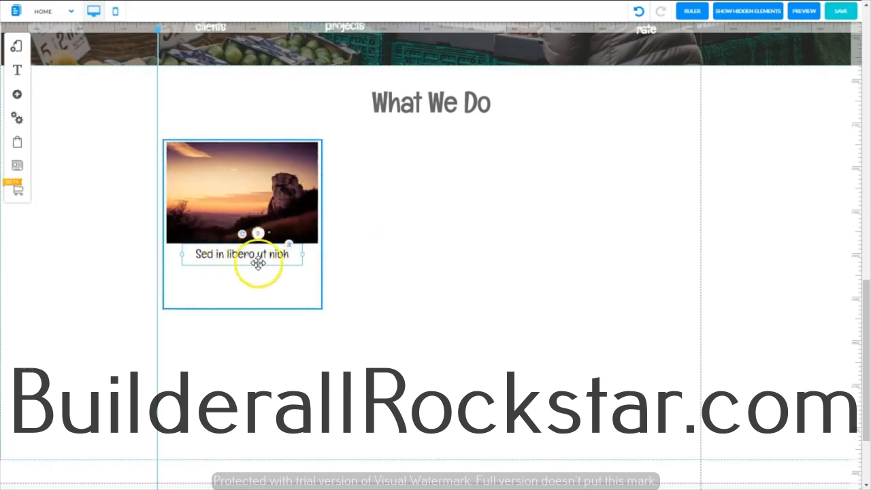
click(395, 236)
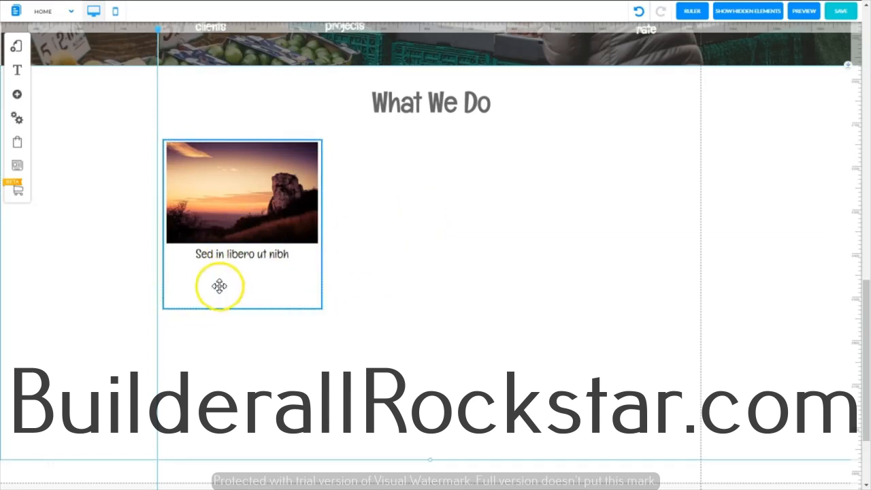
Step: Add a large paragraph text element beside the box and narrow it to about the box's width
click(18, 97)
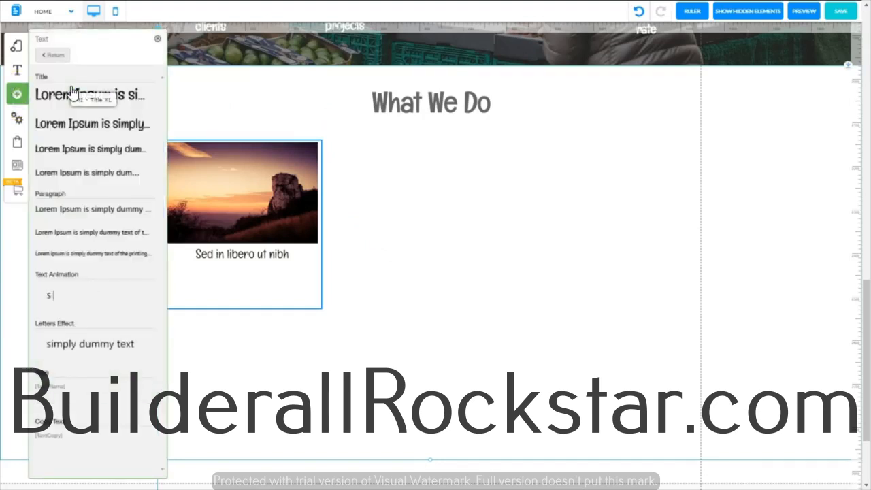
click(75, 209)
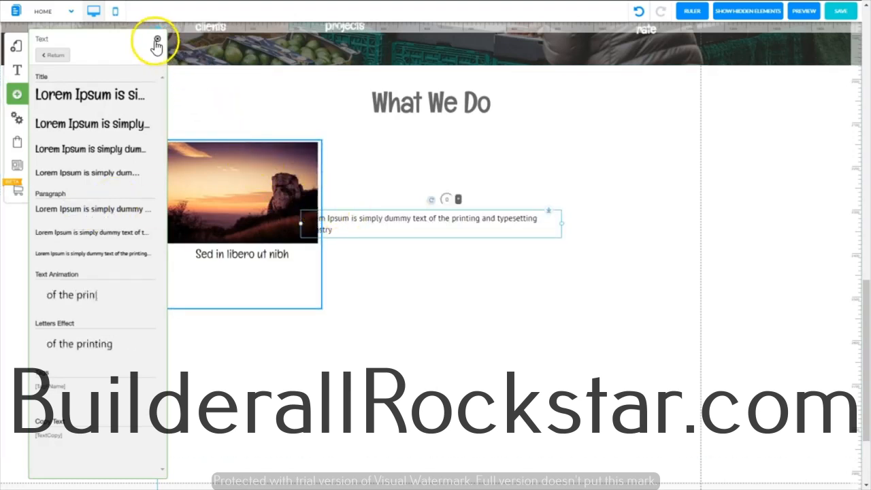
click(158, 38)
drag(427, 225, 462, 233)
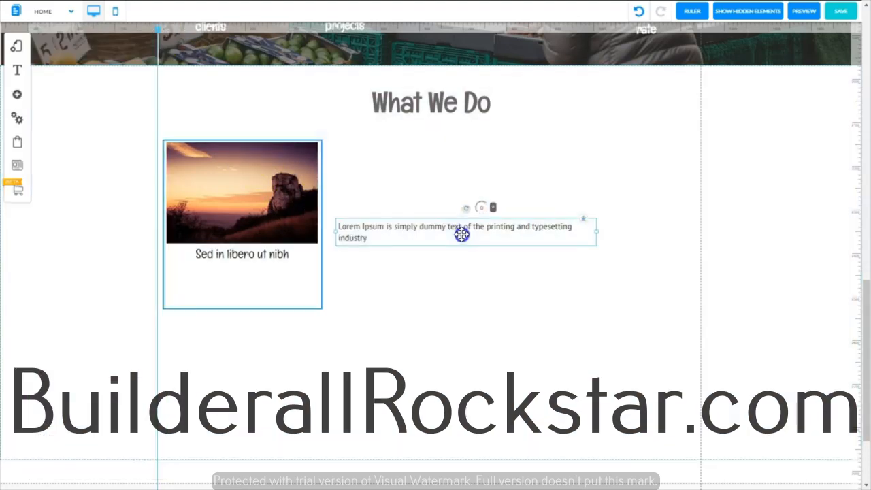
drag(596, 234, 497, 235)
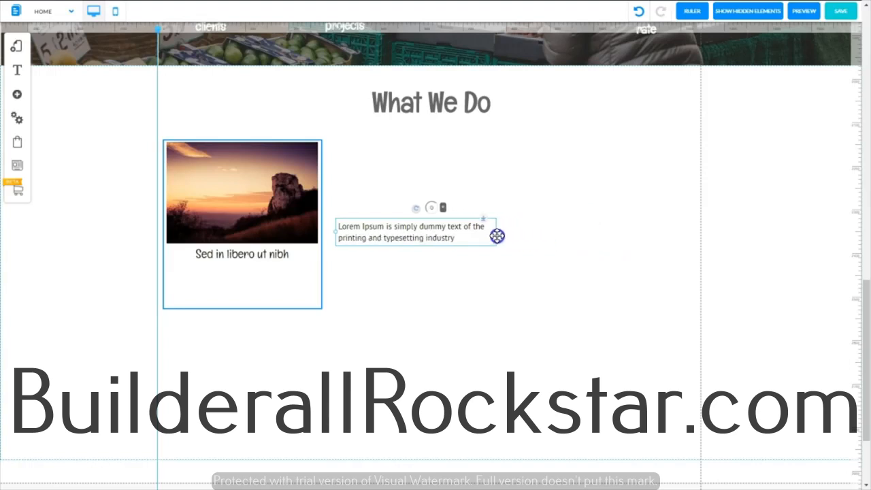
Step: Place the paragraph inside the box below the title and fit its width between the box's side edges
drag(406, 233, 235, 272)
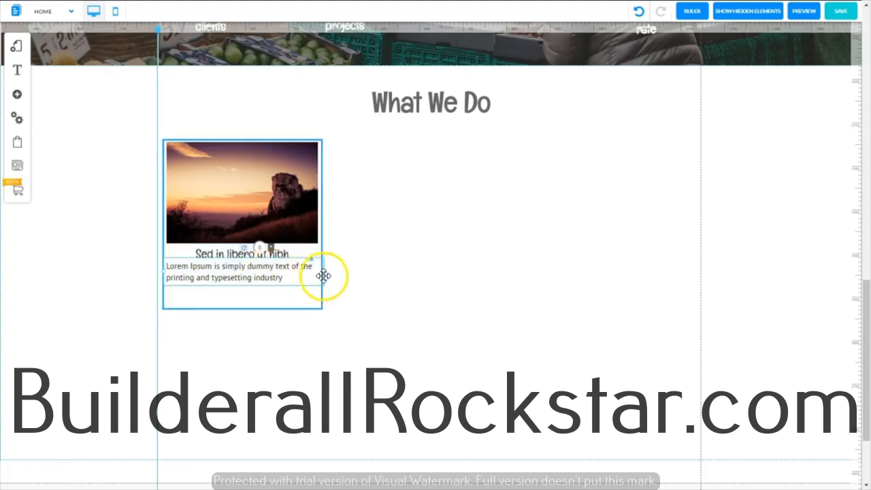
drag(326, 274, 242, 286)
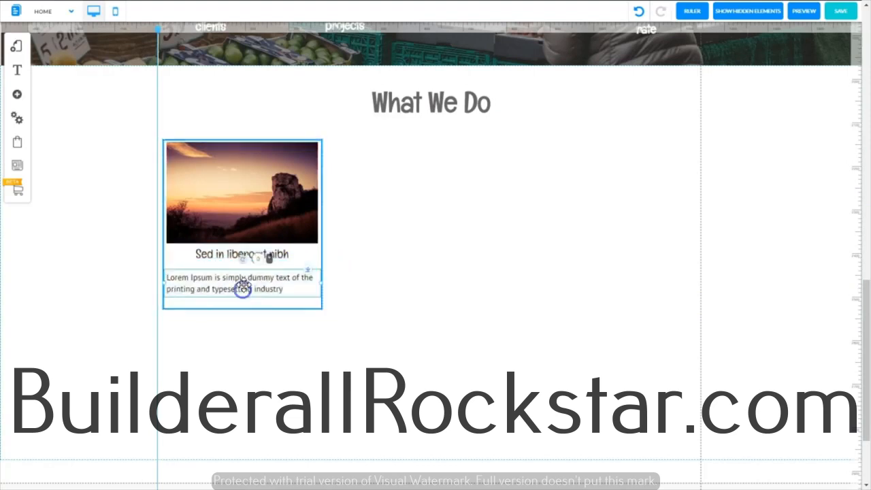
click(235, 255)
drag(308, 268, 309, 263)
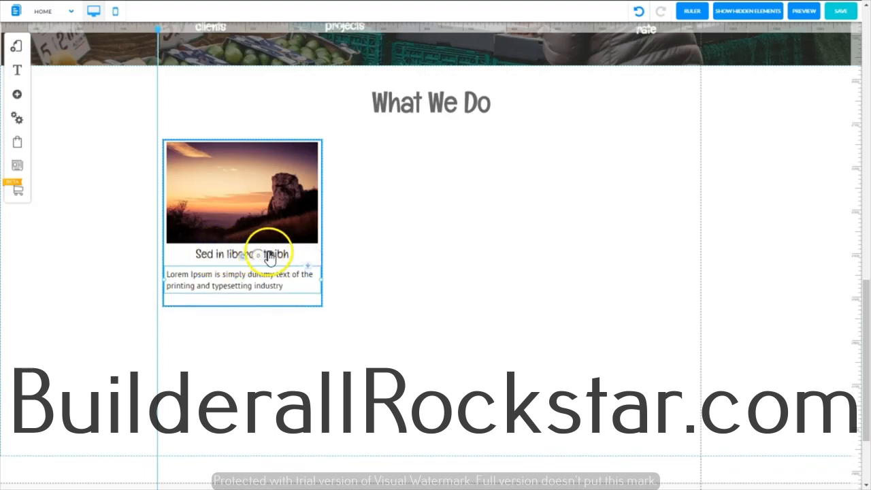
Step: Justify the paragraph text below the title
click(244, 279)
drag(283, 286, 165, 273)
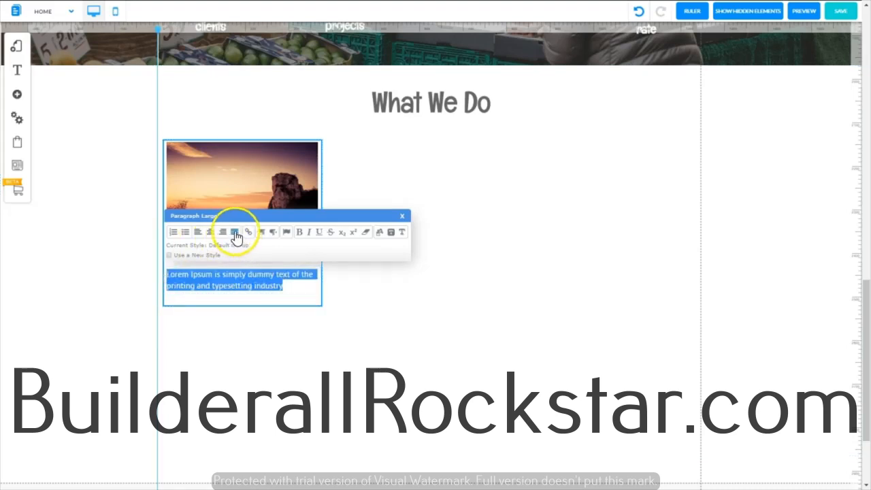
click(235, 233)
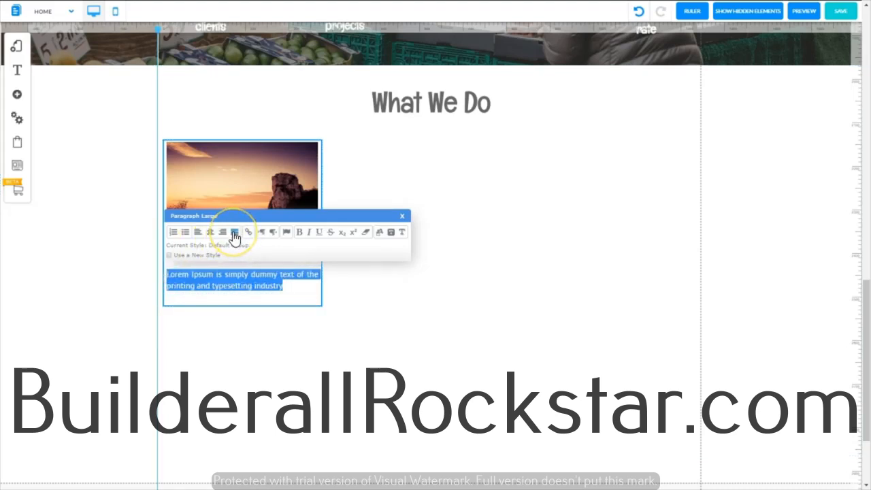
click(227, 305)
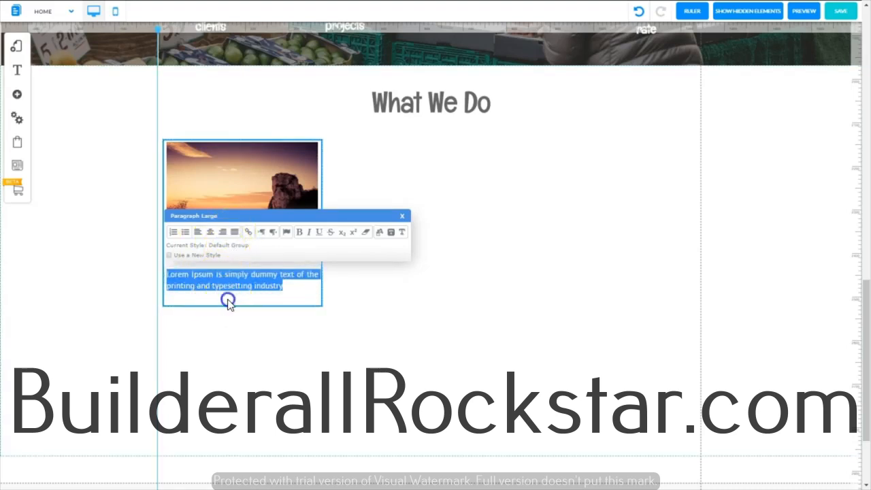
click(170, 279)
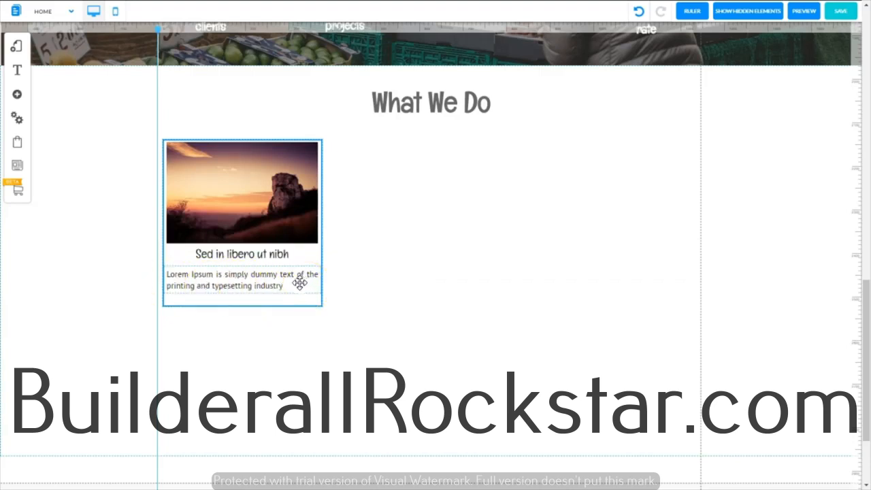
Step: Replace the card's placeholder paragraph with the "Nullam accumsan lorem in dui..." text copied from the first card on the reference page
click(215, 287)
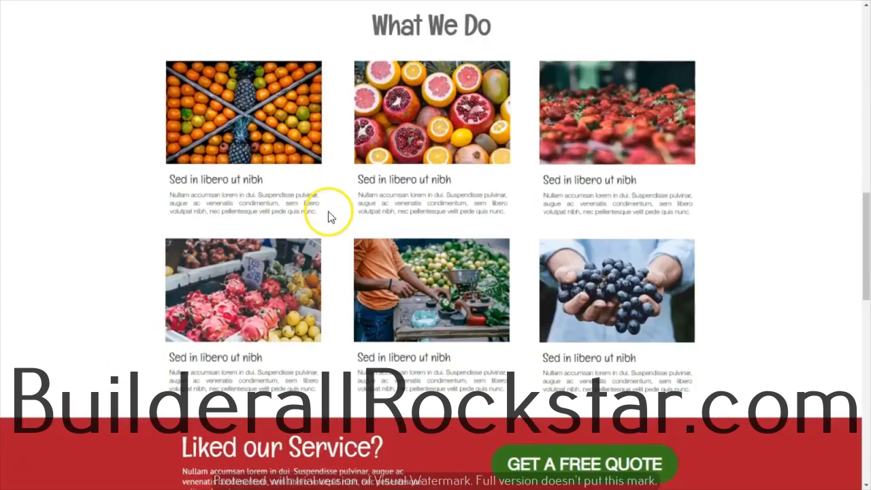
drag(326, 211, 170, 195)
key(ctrl+c)
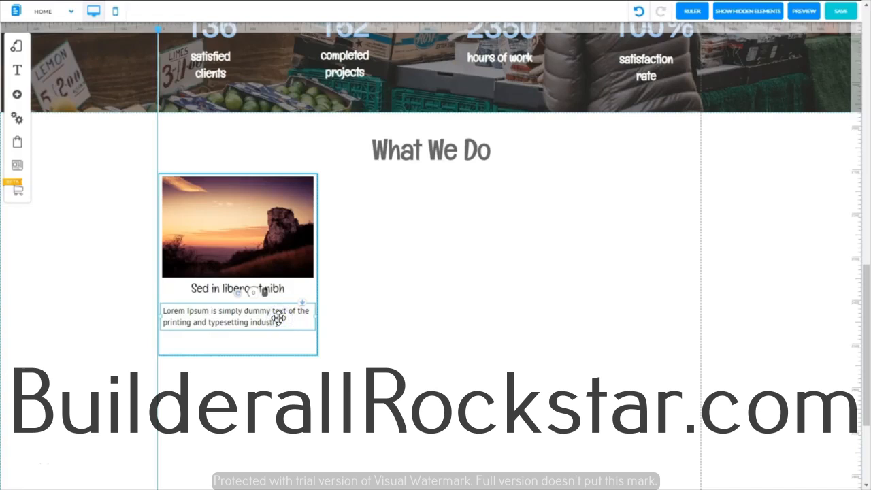
double_click(279, 319)
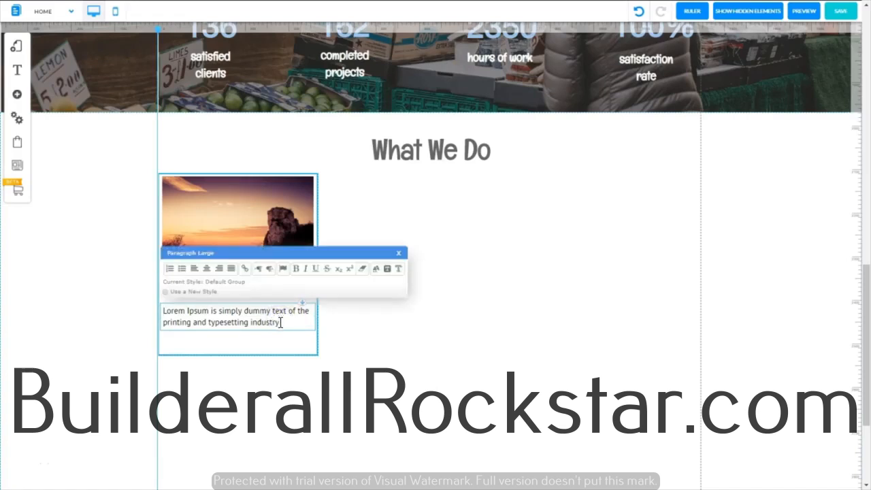
drag(280, 322, 159, 311)
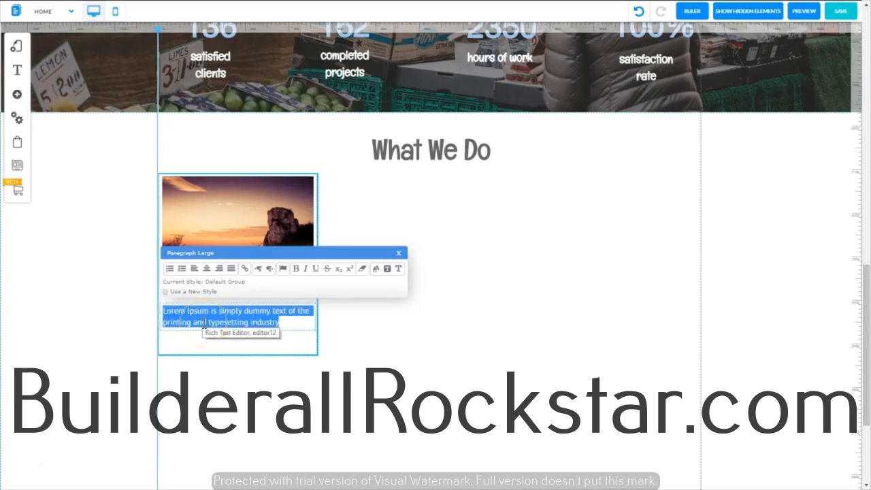
key(ctrl+v)
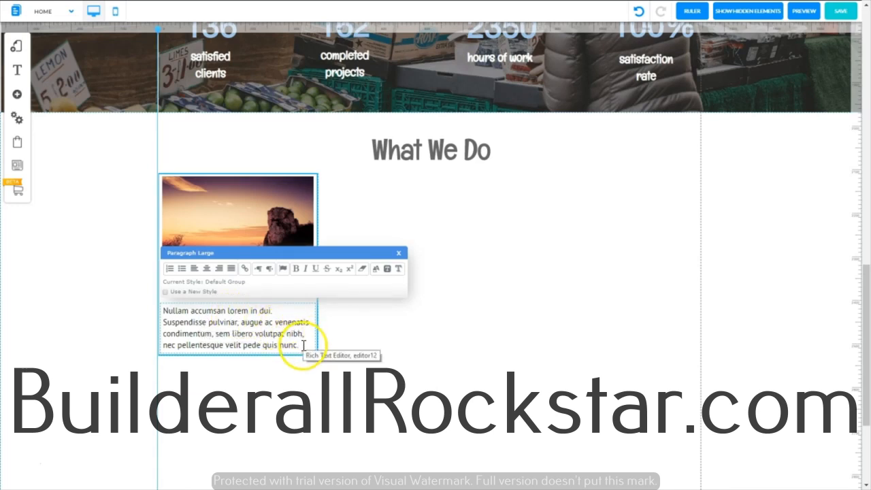
Step: Justify the new card paragraph and shift it slightly up toward the title together with the box's lower edge
drag(299, 345, 146, 315)
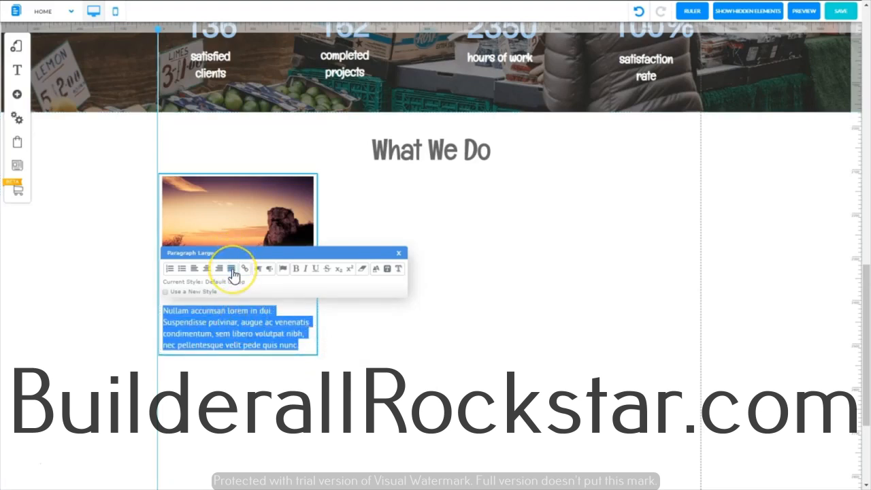
click(231, 270)
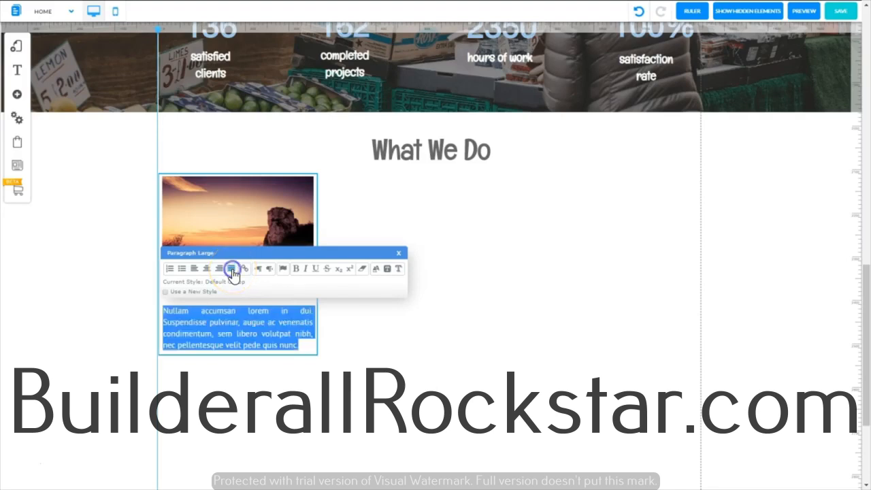
click(400, 255)
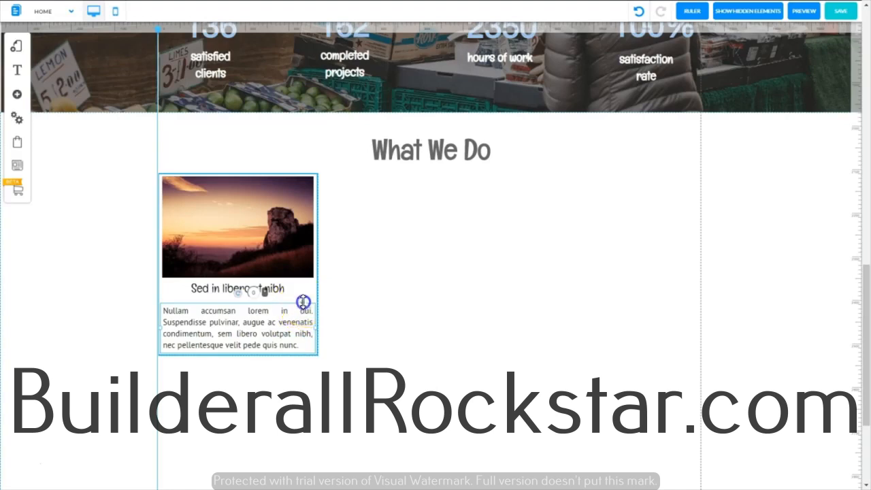
drag(303, 302, 303, 299)
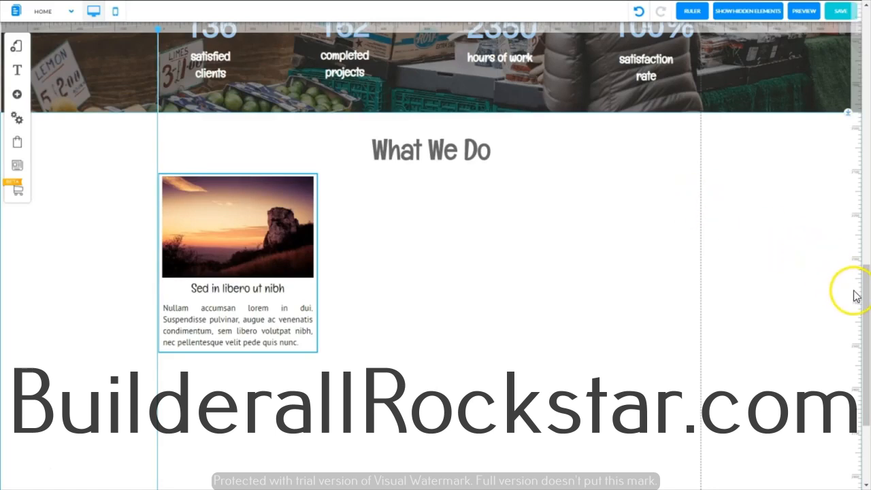
Step: Extend the lower edge of the "What We Do" section downward to make more room below the card
drag(867, 276, 863, 312)
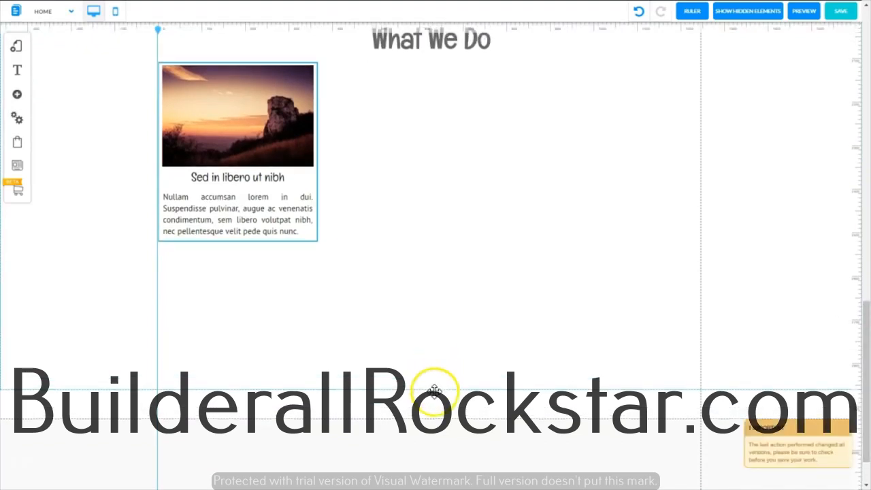
drag(434, 389, 443, 484)
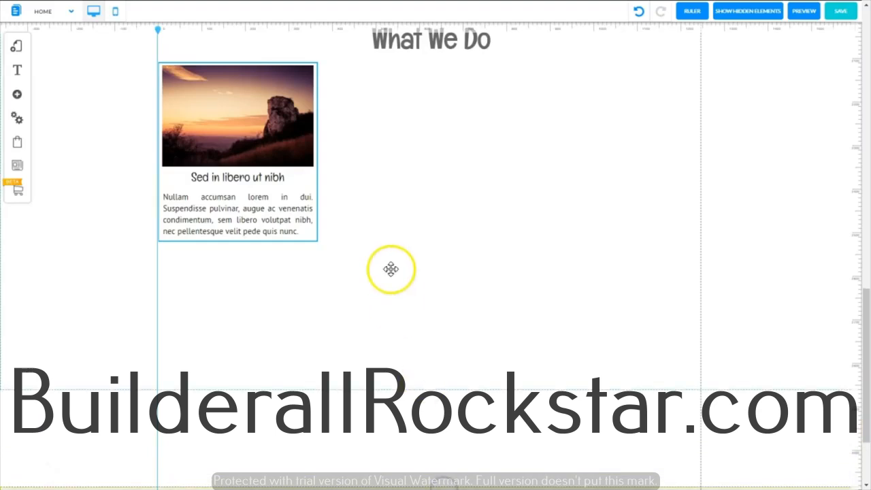
click(427, 388)
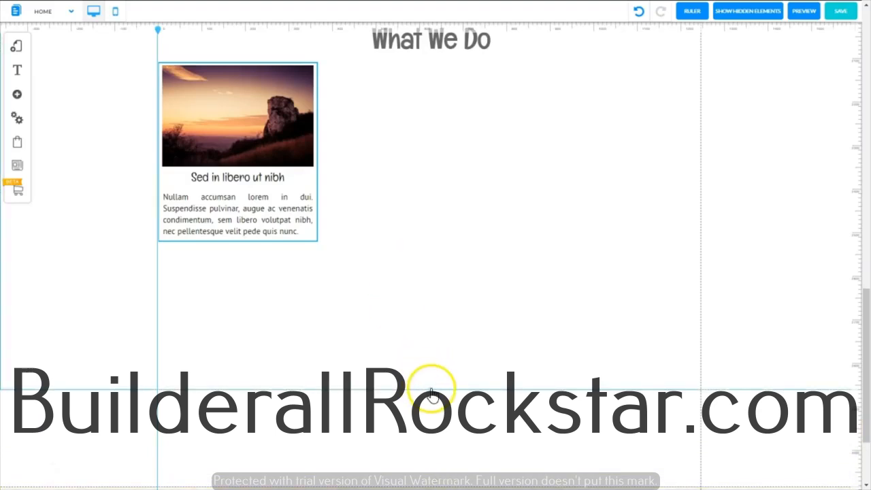
drag(430, 395, 427, 478)
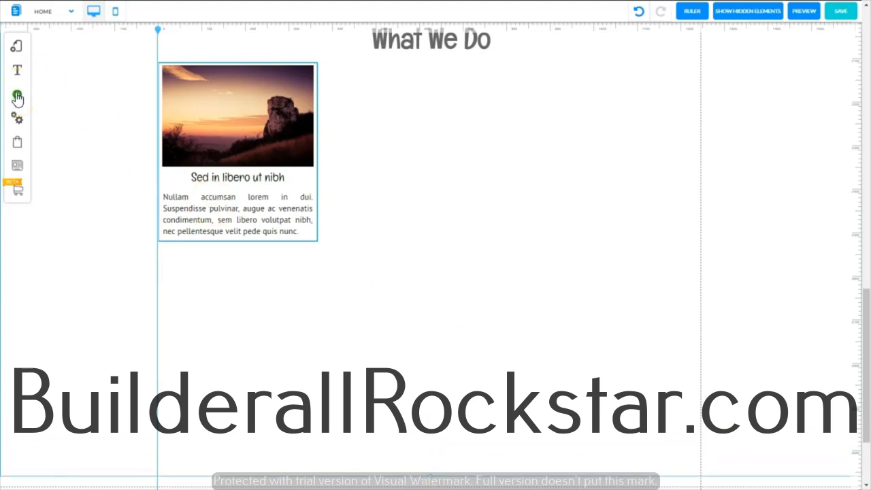
Step: Add a white simple box with a thin blue outline to the section
click(17, 97)
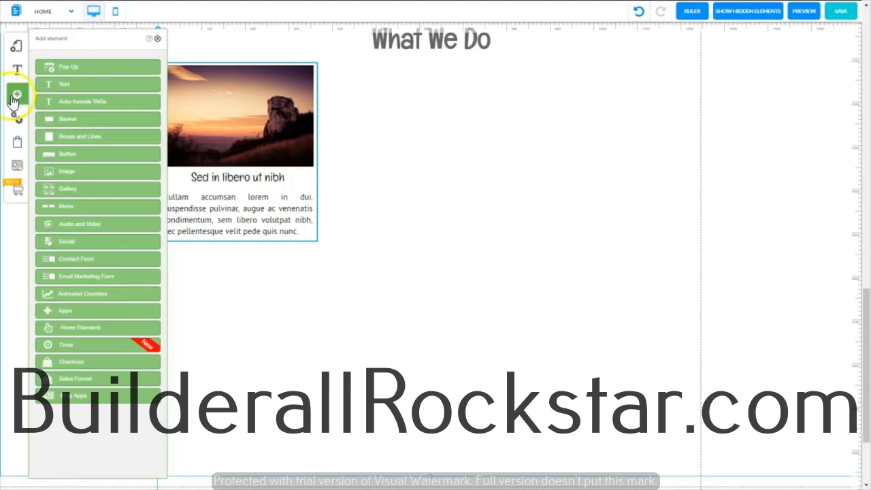
click(75, 136)
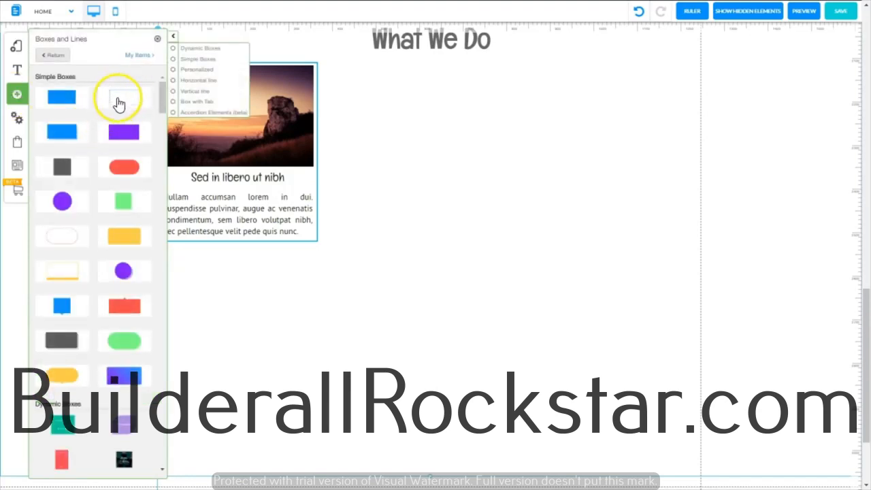
click(129, 99)
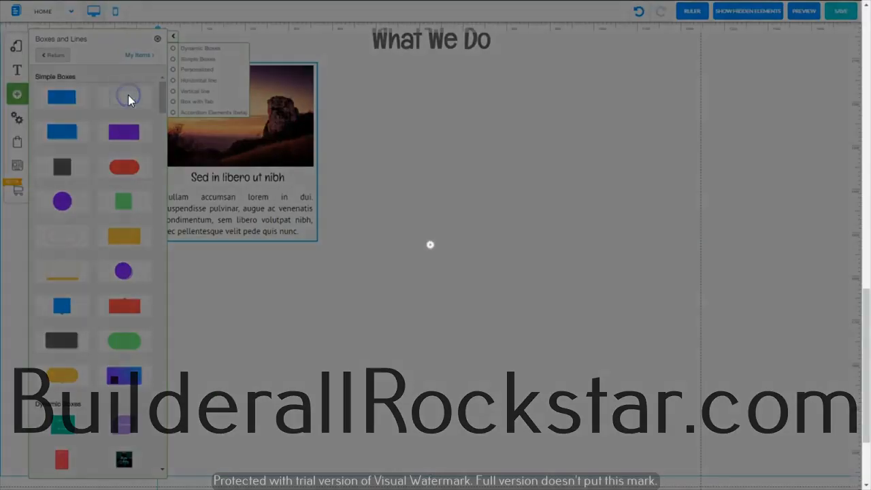
click(158, 41)
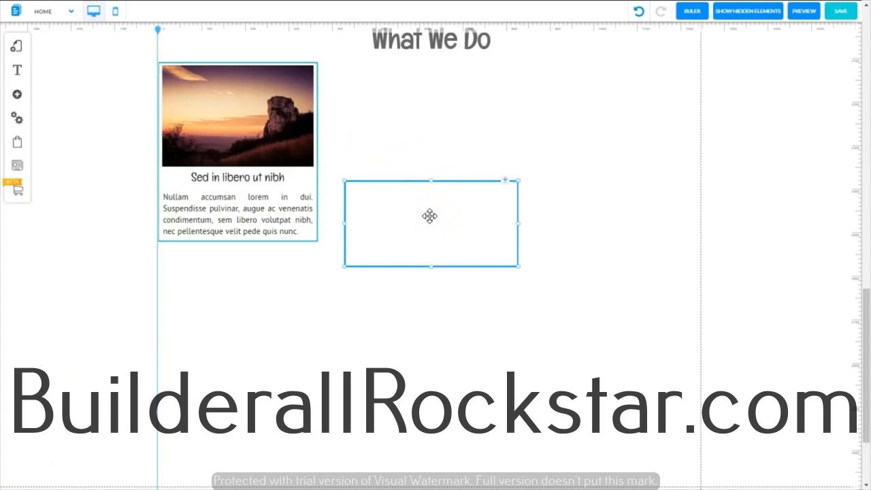
Step: Place the new box below the card, make it taller than the card, and widen it to span both content guides
drag(429, 216, 415, 98)
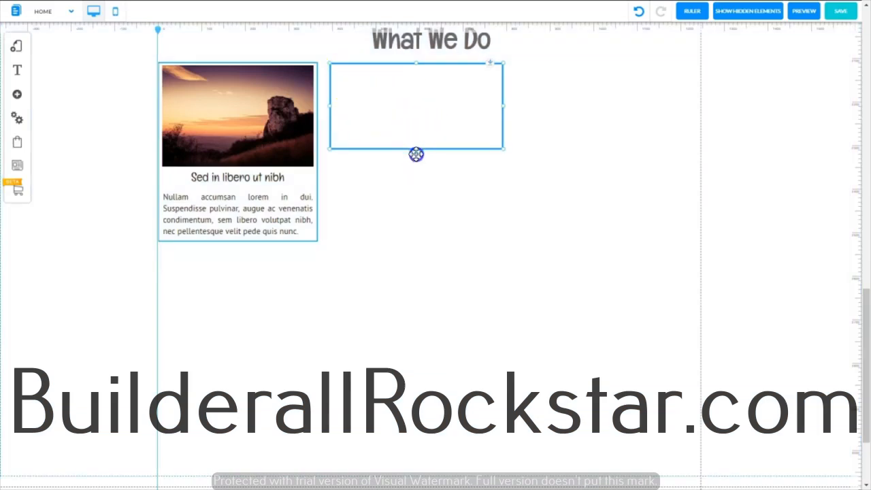
drag(416, 154, 243, 291)
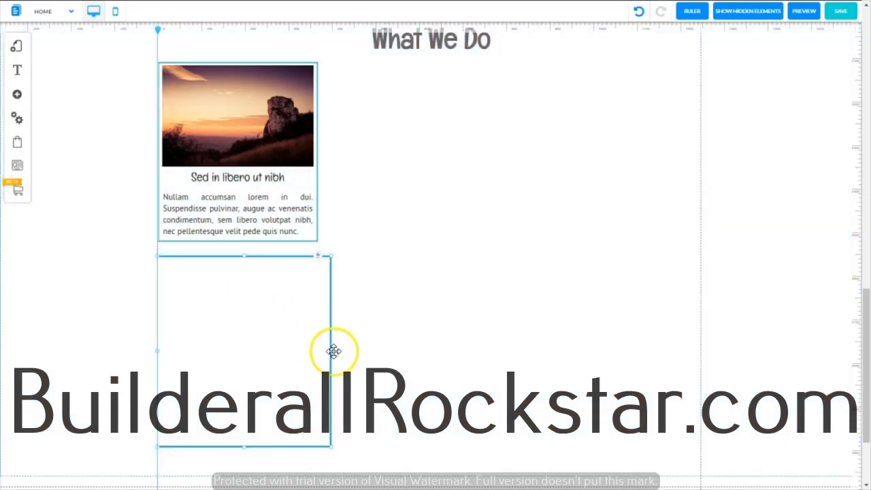
drag(331, 353, 701, 353)
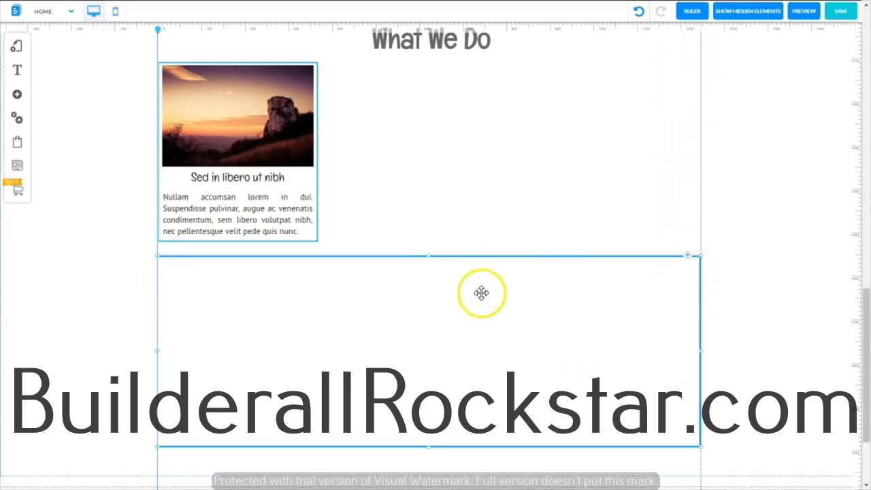
Step: Move the card with its image, title and paragraph into the upper-left corner of the wide box
click(318, 83)
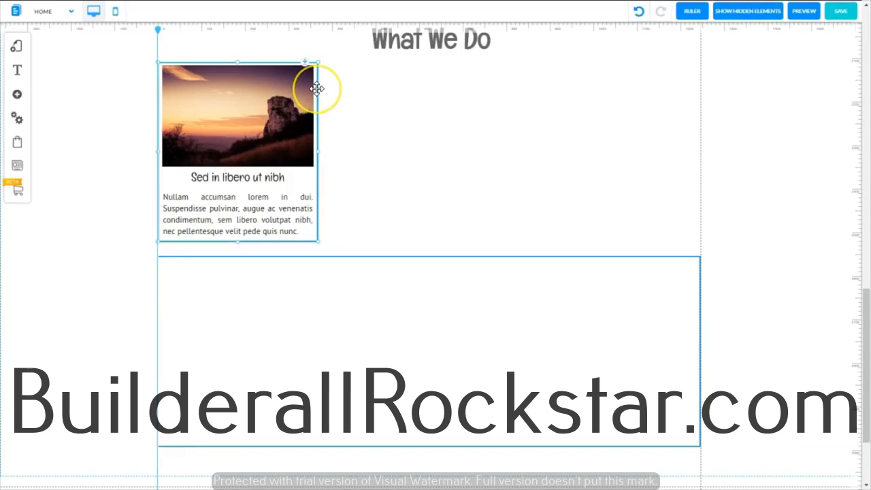
drag(317, 88, 318, 286)
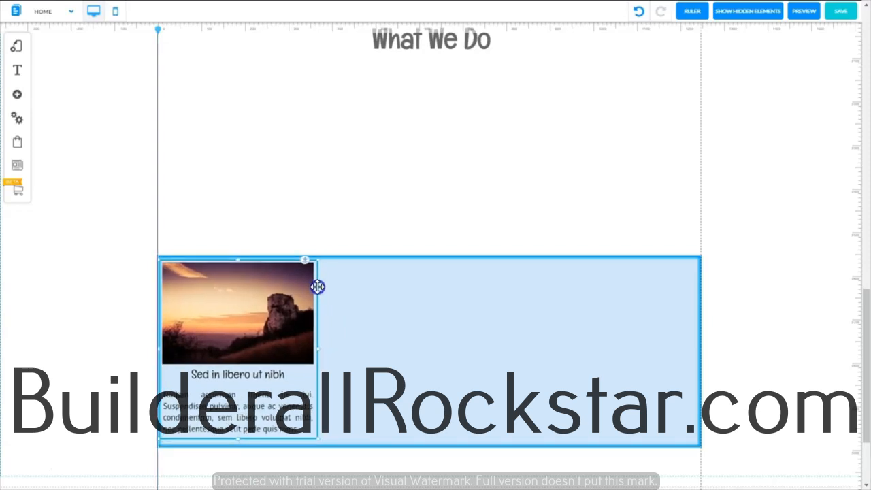
drag(317, 287, 317, 282)
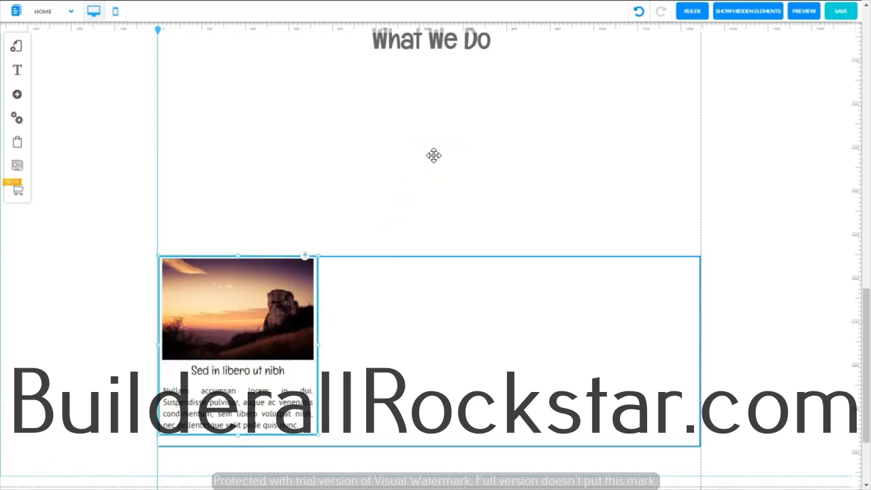
Step: Duplicate the card twice, placing one copy at the wide box's right end and centering the other between the outer cards
key(ctrl+v)
key(ctrl+v)
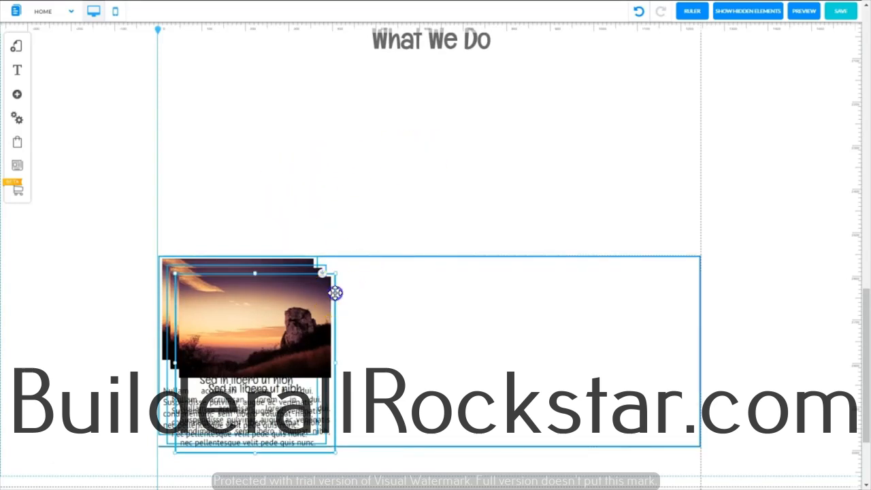
drag(336, 292, 700, 275)
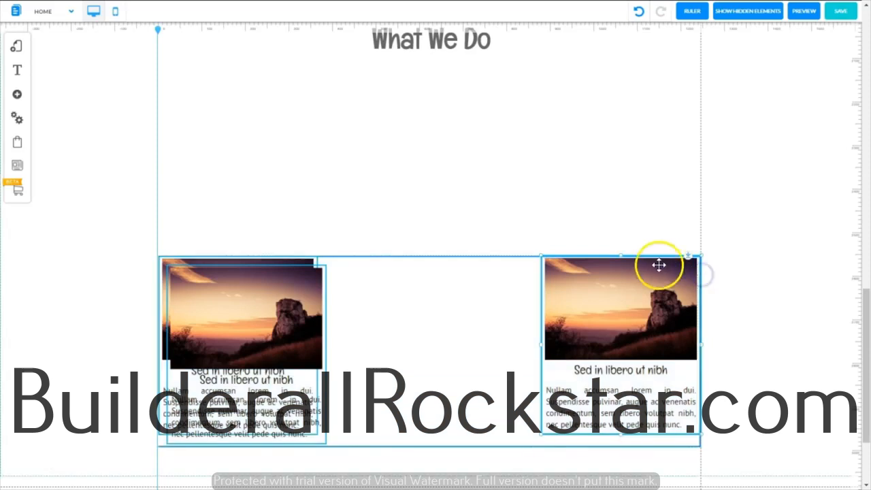
click(327, 301)
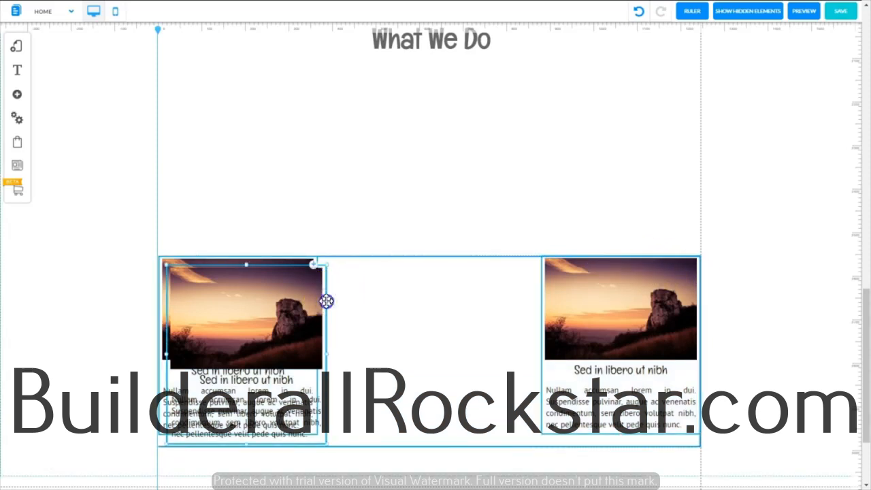
drag(327, 301, 504, 293)
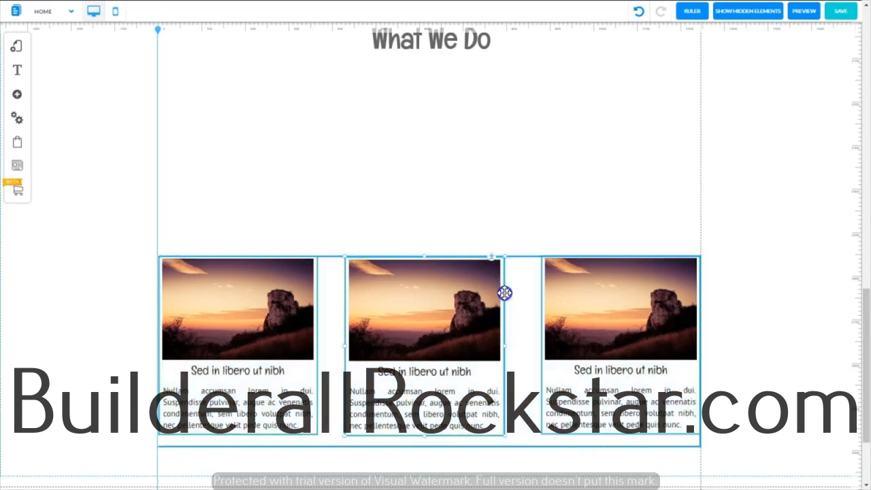
click(504, 293)
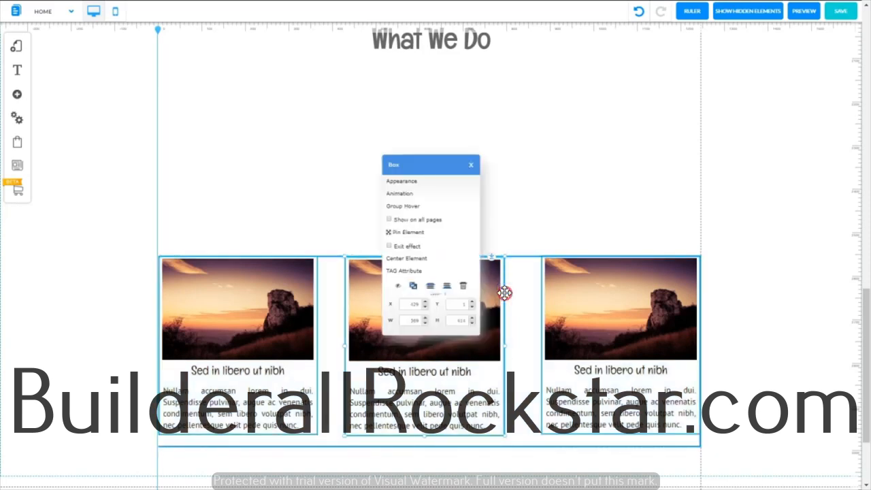
click(780, 249)
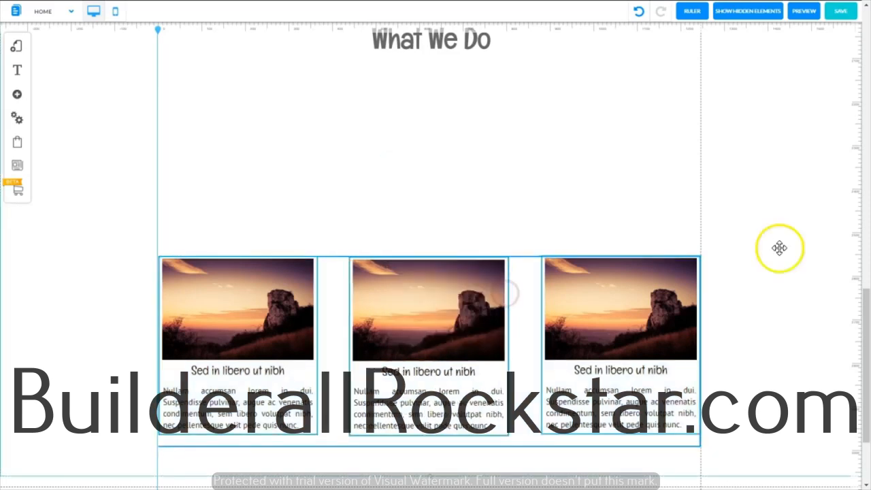
Step: Shorten the wide container box to the cards' height and remove its border color
click(411, 445)
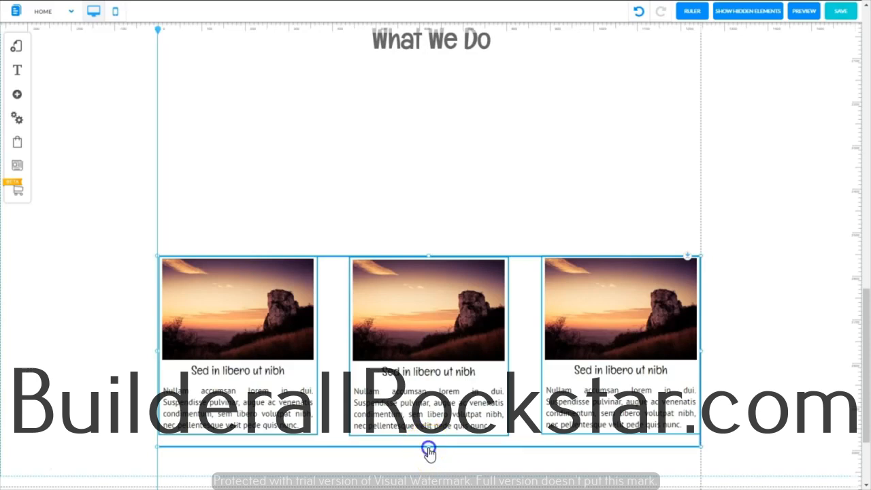
drag(427, 443, 426, 438)
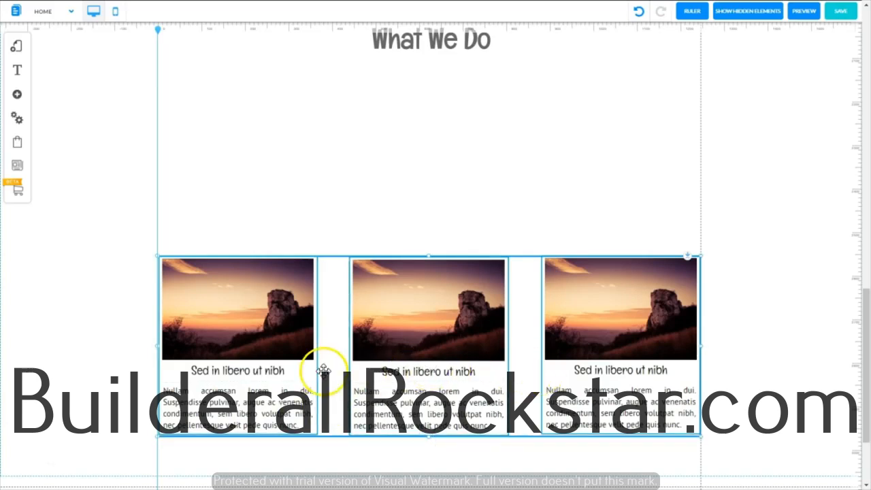
click(524, 438)
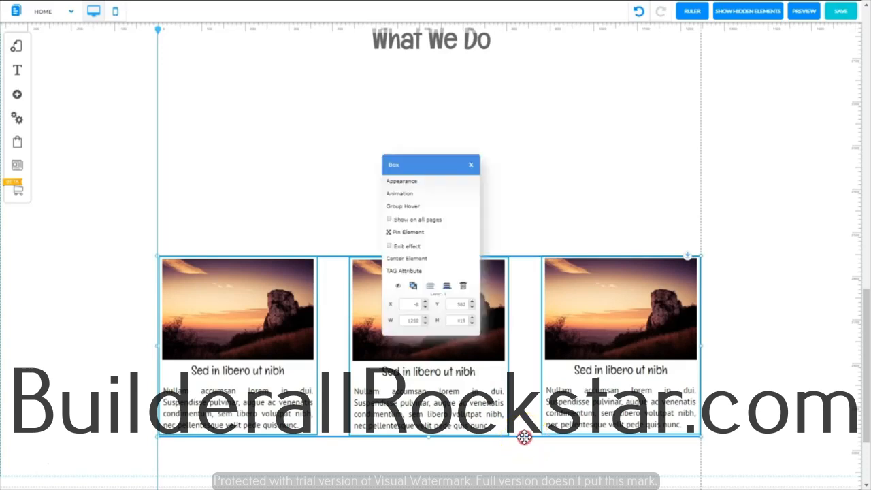
click(442, 183)
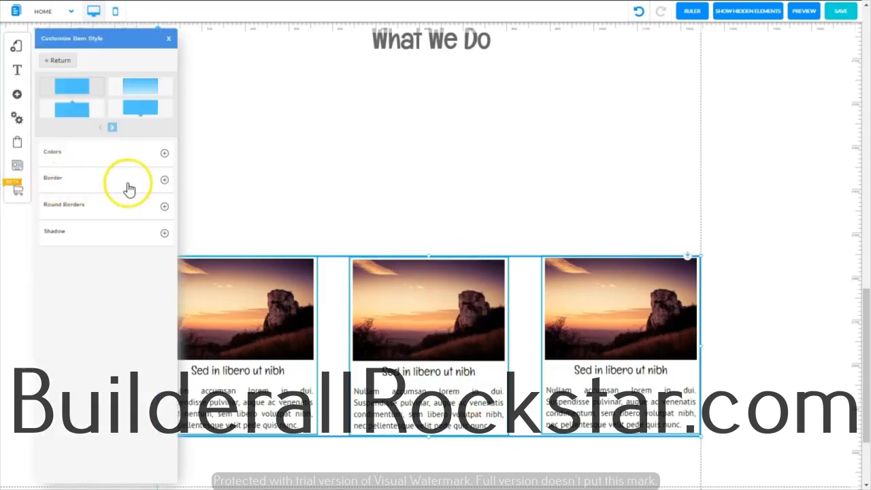
click(165, 181)
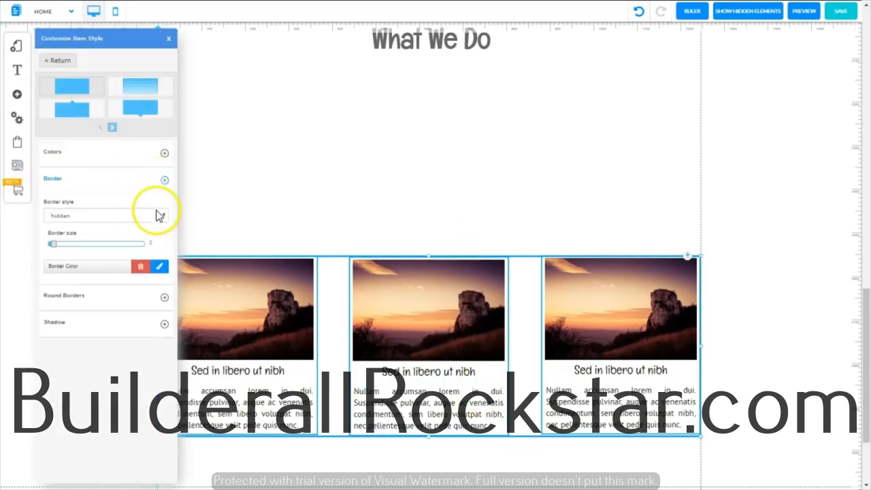
click(143, 270)
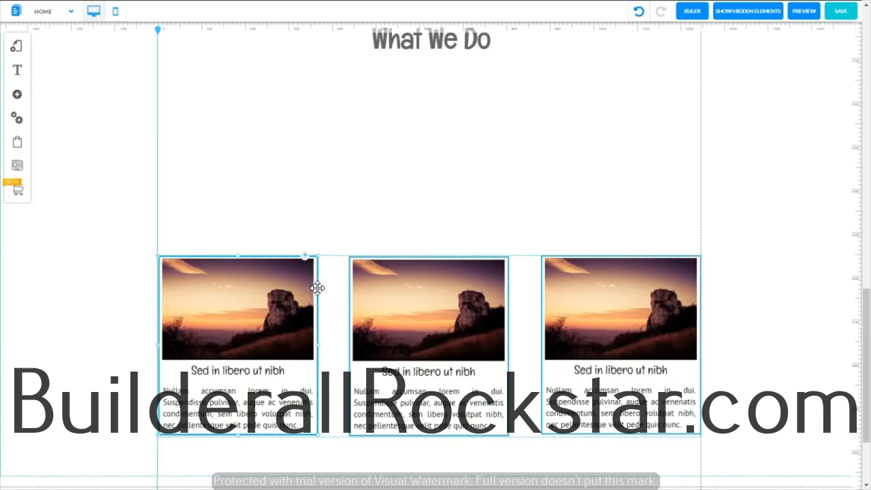
Step: Remove the border color from the three card boxes so their images and text have no outline
double_click(317, 288)
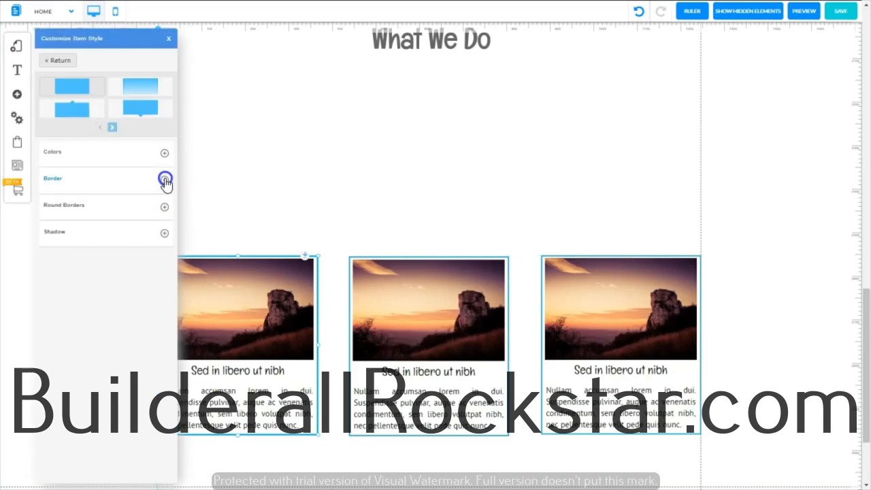
click(165, 181)
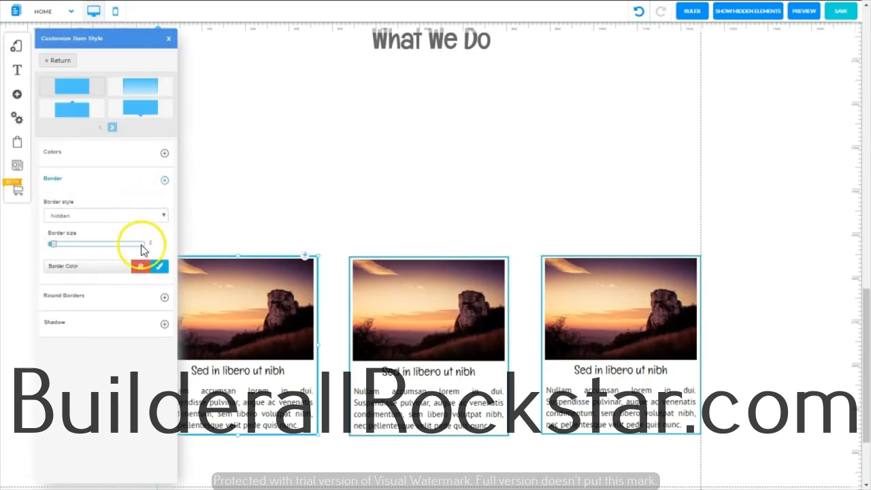
click(146, 270)
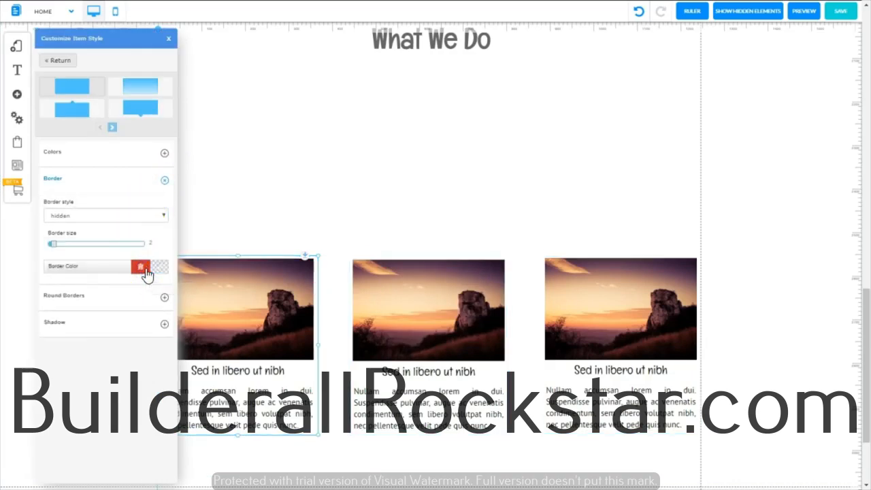
click(731, 257)
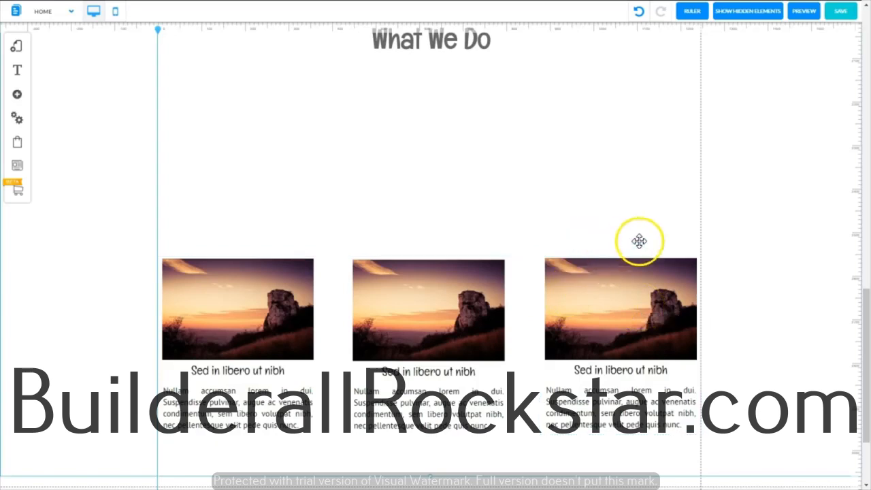
Step: Move the three-card row up to just below the "What We Do" heading and extend the section downward for a second row
click(526, 258)
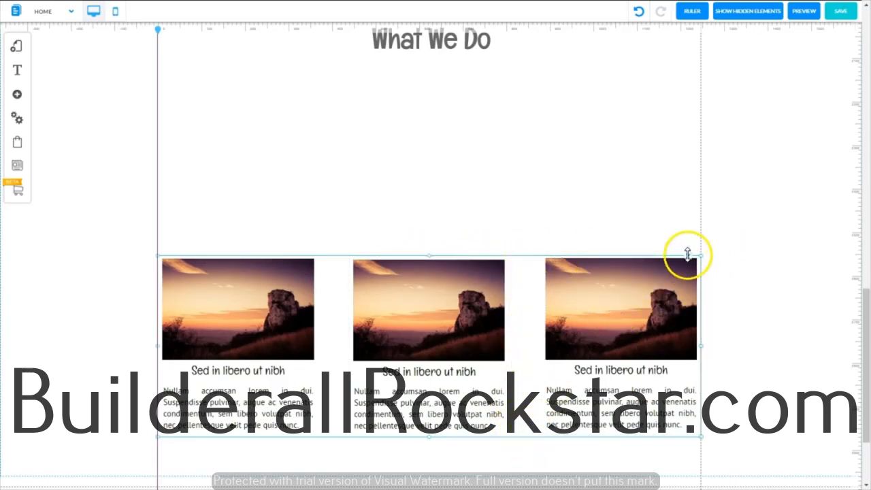
drag(688, 255, 655, 56)
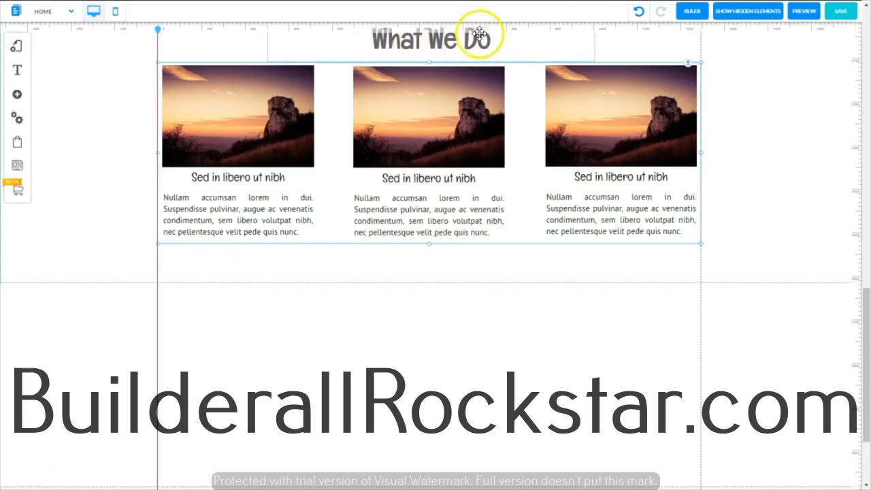
click(429, 279)
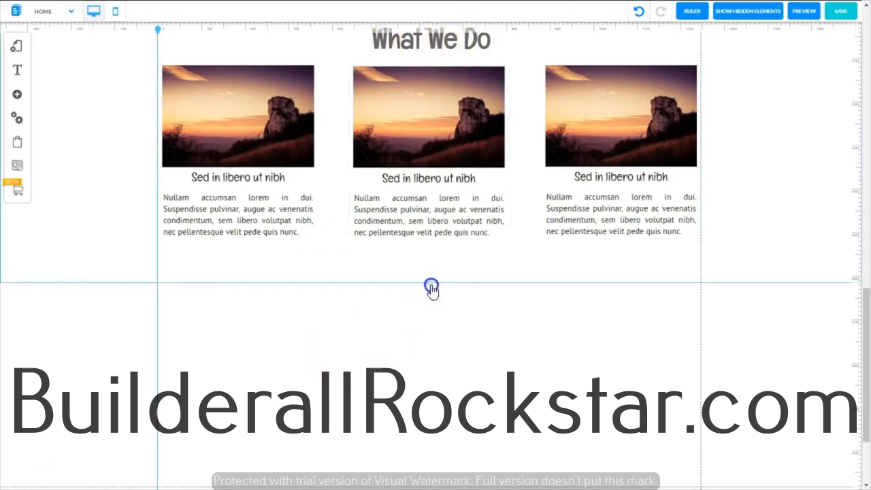
drag(431, 289, 442, 449)
Step: Duplicate the three-card row and place the copy directly beneath the first row, aligned with the content guides
click(359, 66)
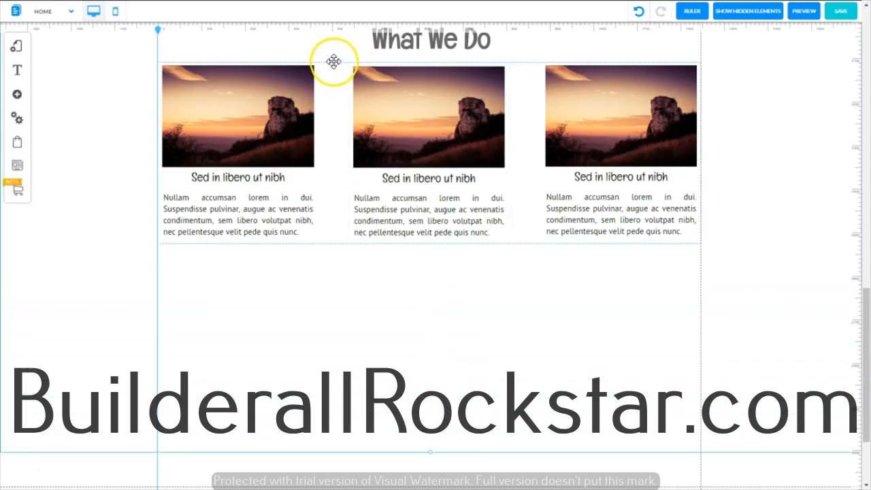
click(333, 62)
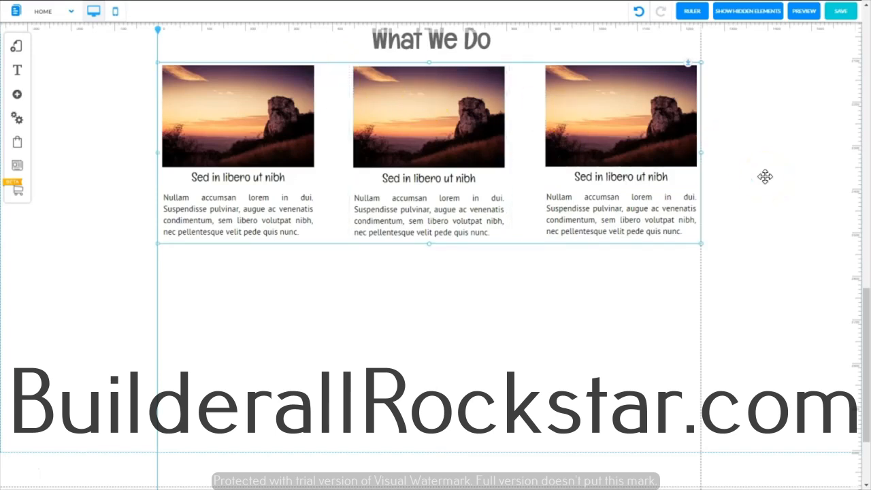
key(ctrl+v)
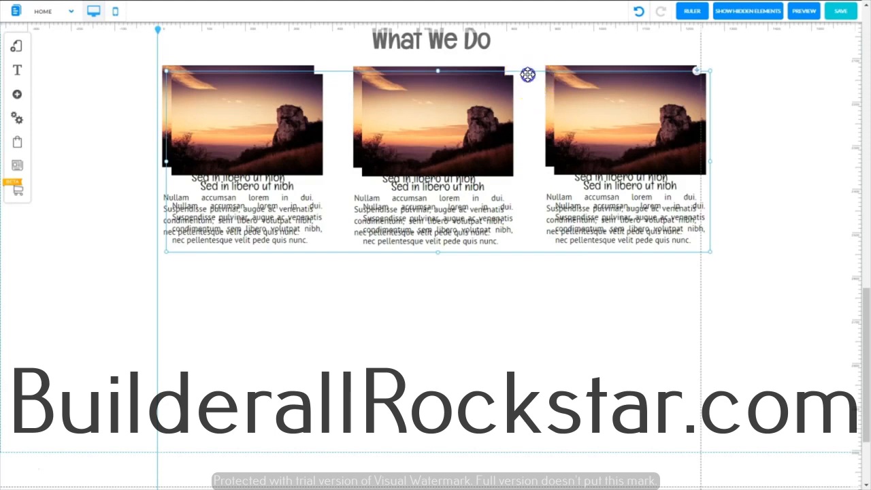
drag(528, 74, 519, 266)
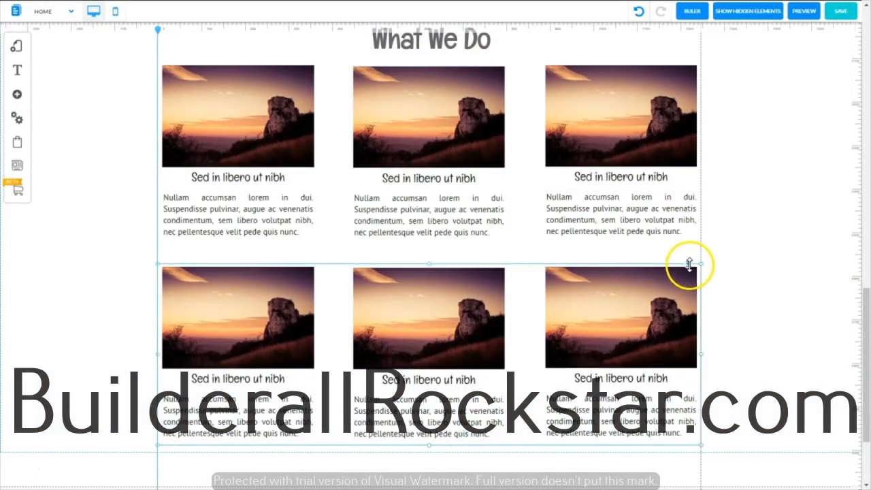
drag(689, 266, 690, 238)
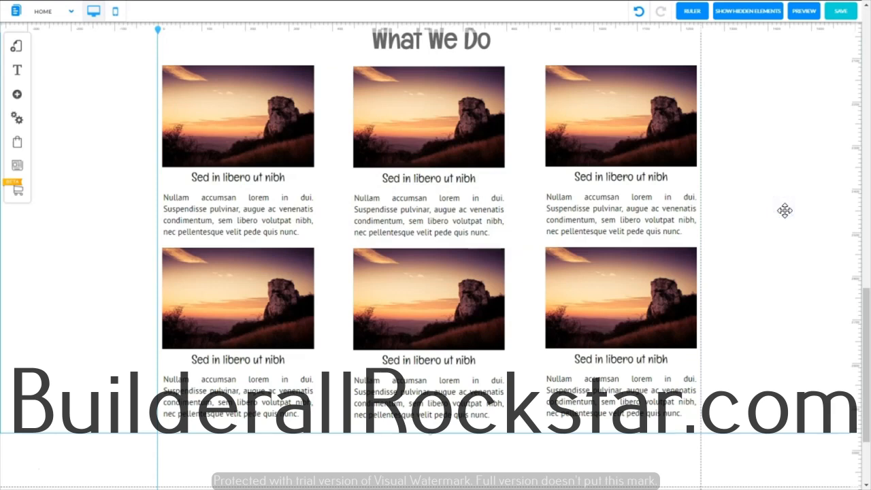
Step: Extend the section's bottom edge to leave a small margin below the second card row
scroll(784, 210, down, 1)
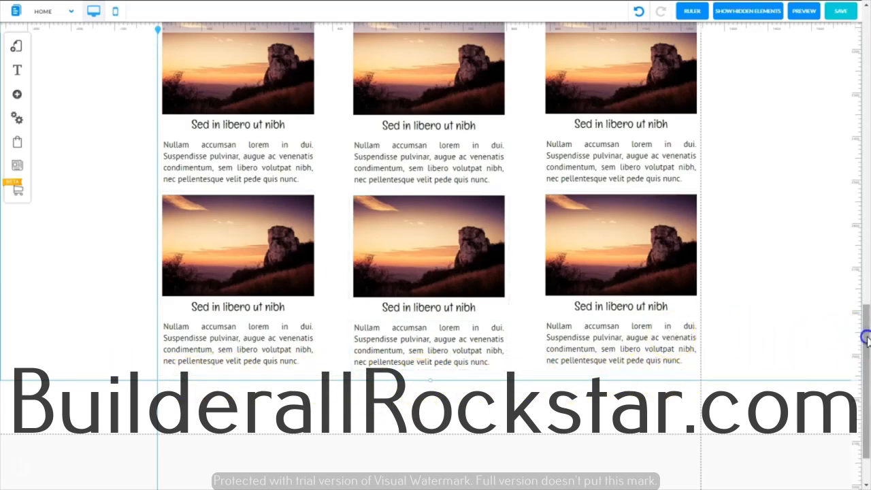
drag(864, 338, 864, 307)
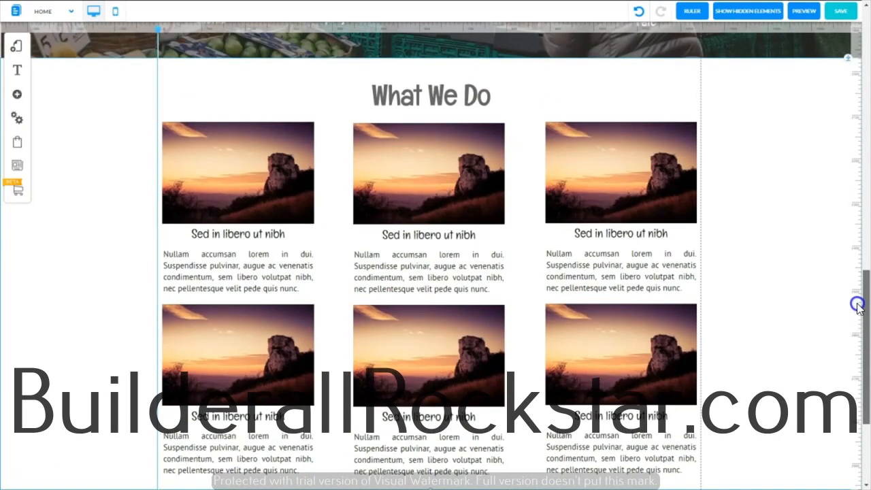
drag(858, 306, 862, 354)
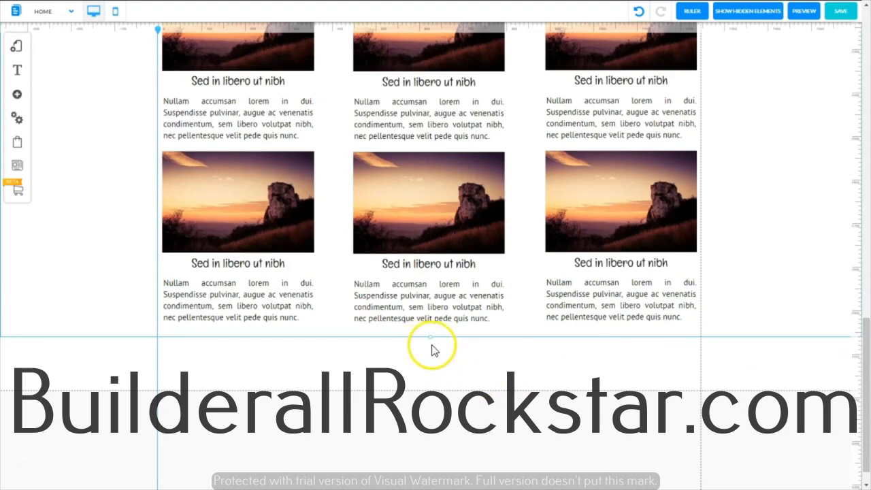
drag(430, 340, 427, 362)
mouse_move(863, 360)
mouse_down()
mouse_move(863, 370)
mouse_move(864, 359)
mouse_up()
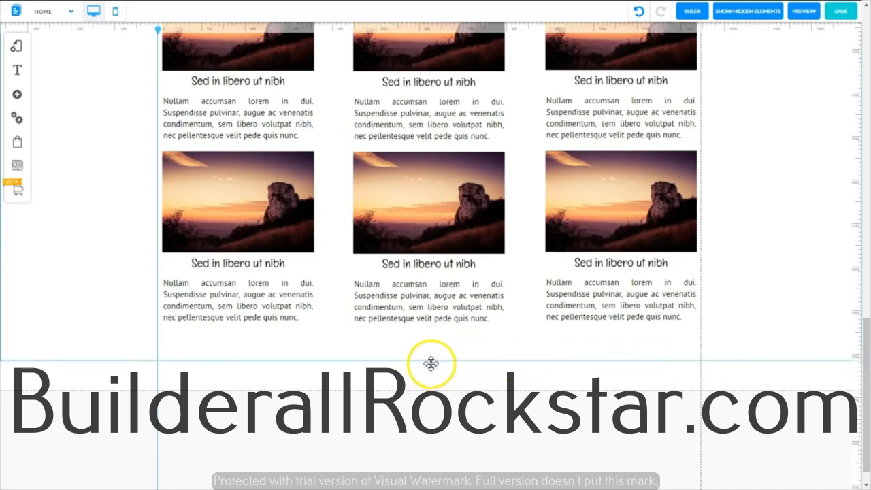
drag(431, 364, 430, 355)
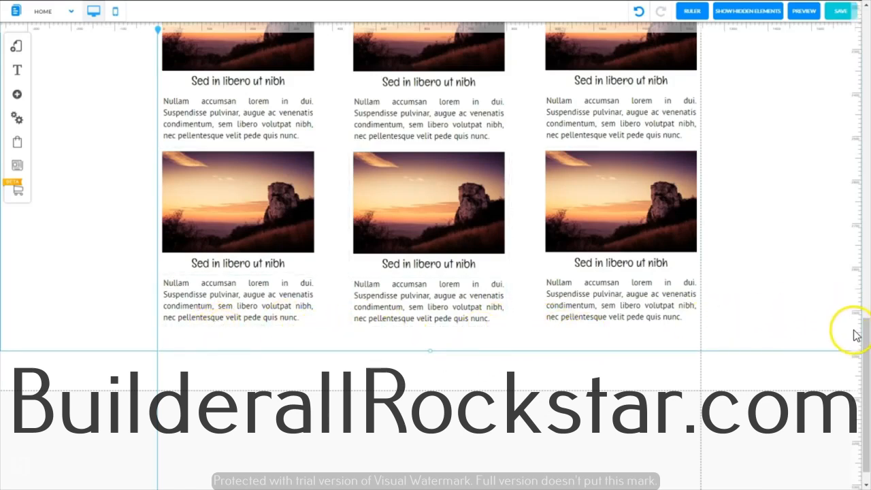
Step: Preview the "What We Do" section and save the changes to the default layout and Home page
drag(862, 333, 849, 308)
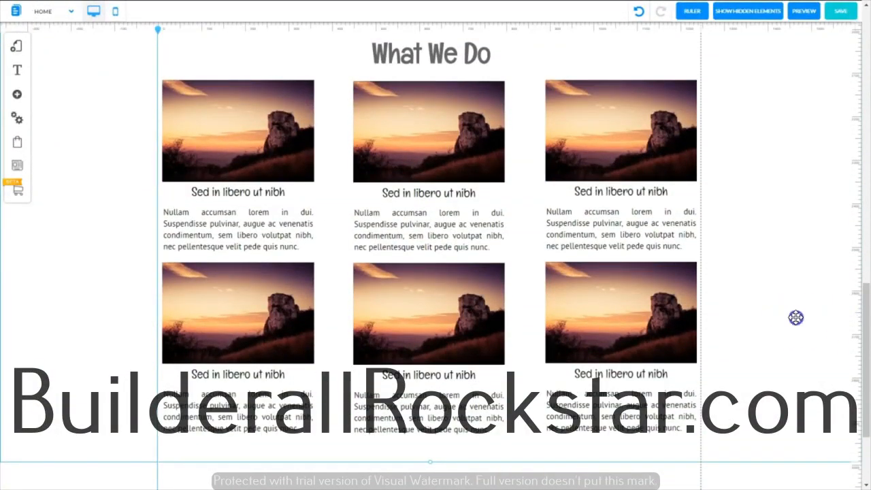
click(804, 19)
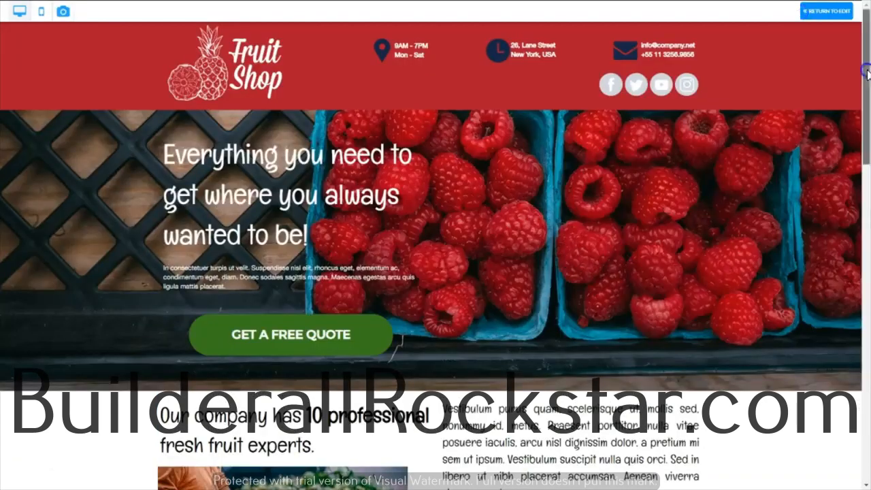
drag(867, 70, 870, 250)
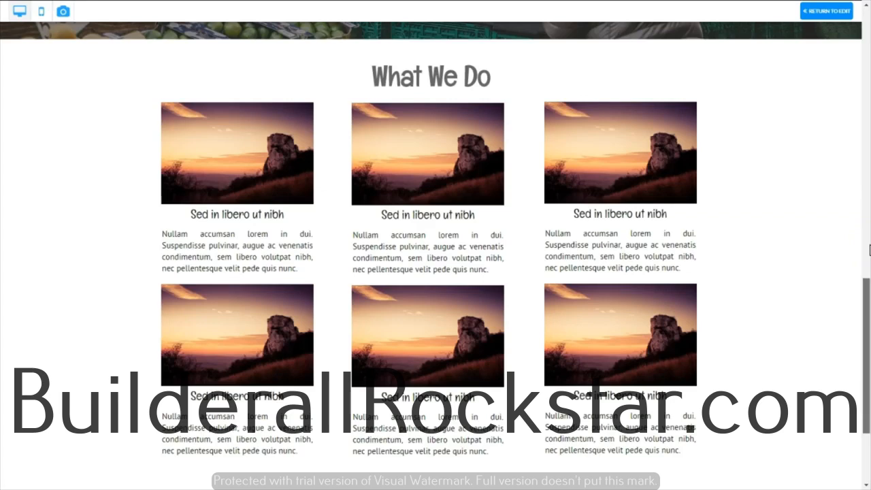
click(834, 13)
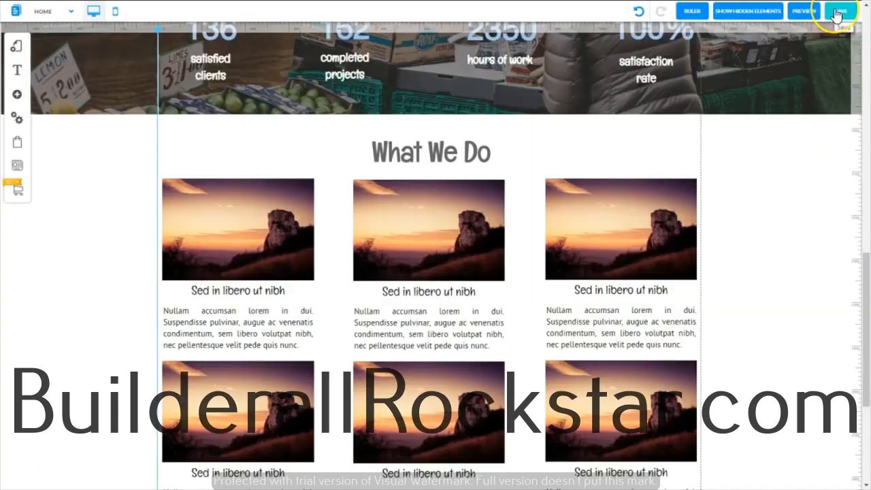
click(837, 13)
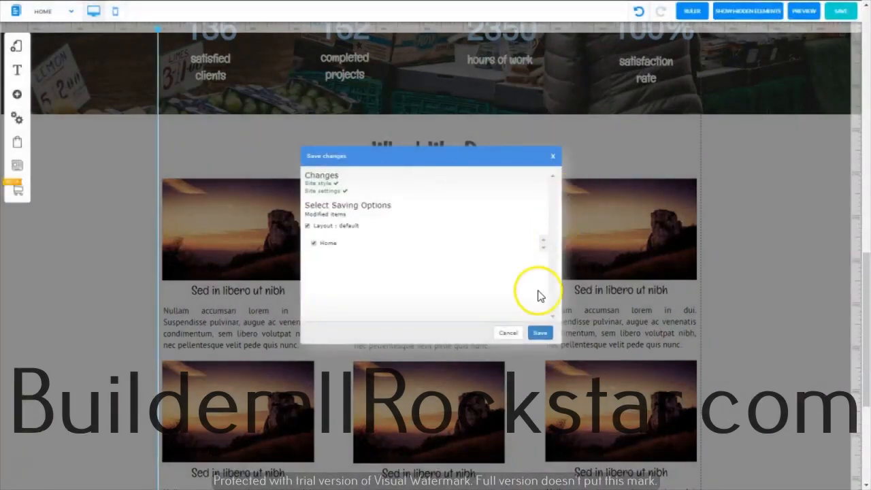
click(539, 333)
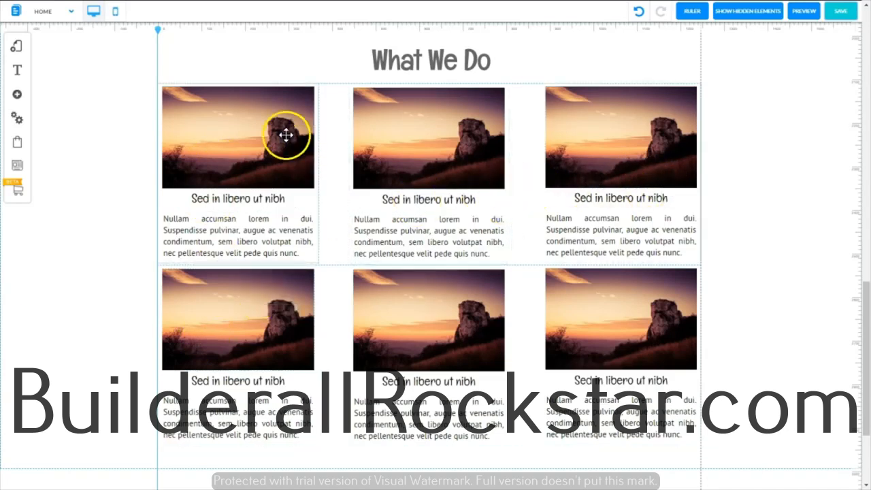
Step: Replace the first card's image in the upper row with the citrus and pomegranate photo from the Fruit Shop folder
right_click(227, 132)
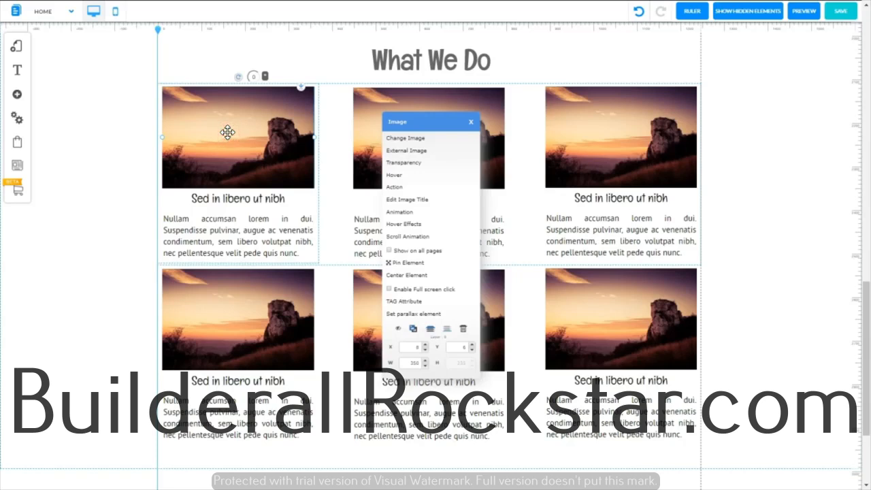
click(417, 138)
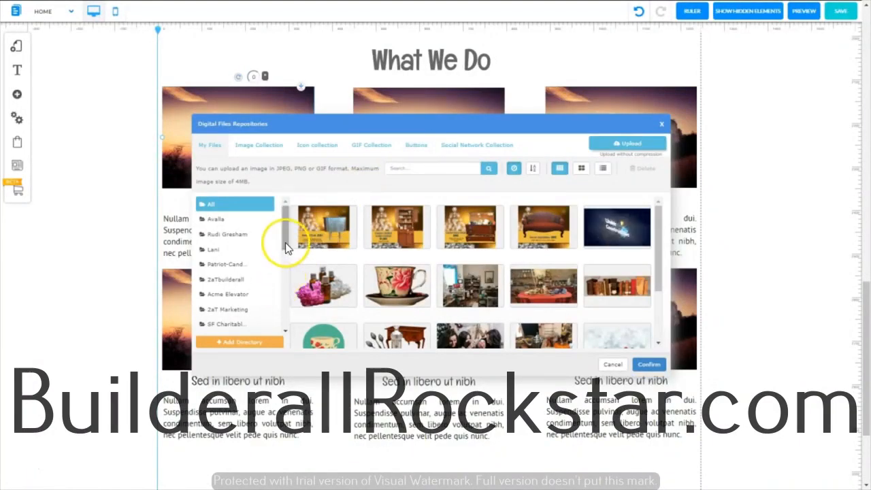
drag(282, 241, 284, 332)
click(221, 309)
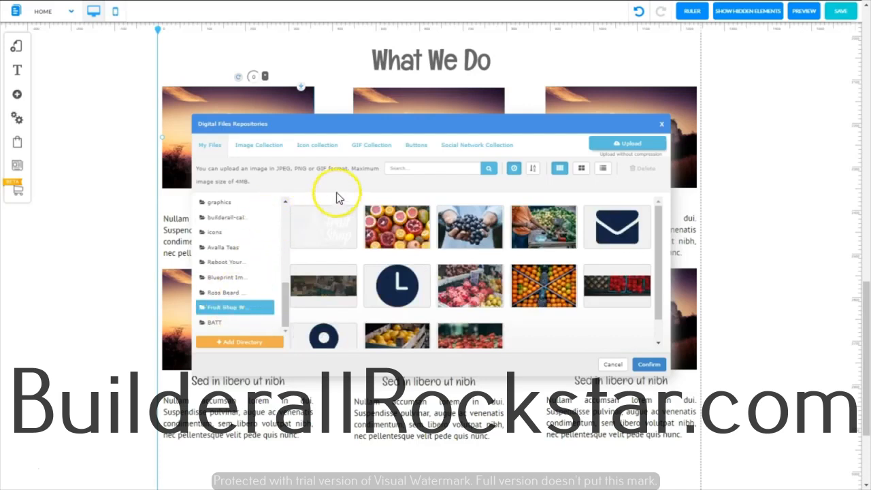
click(393, 220)
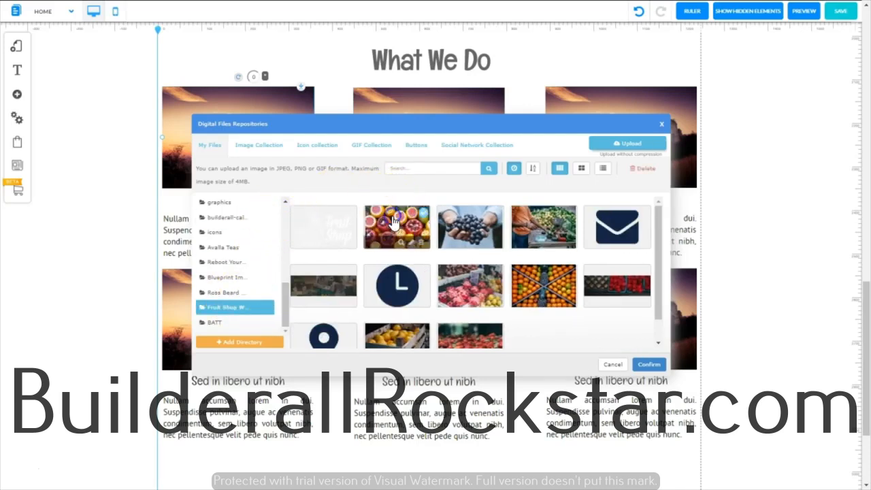
click(652, 369)
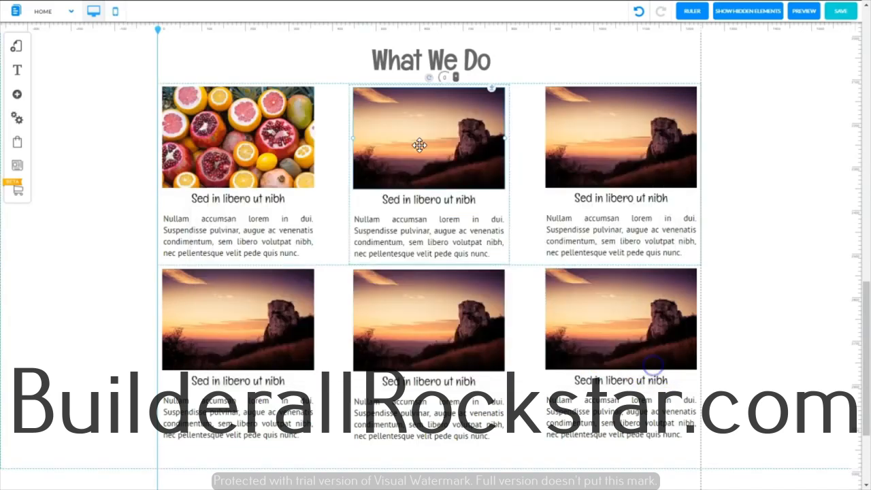
Step: Replace the middle card's image in the upper row with the Fruit Shop photo of hands holding grapes
click(418, 145)
click(418, 139)
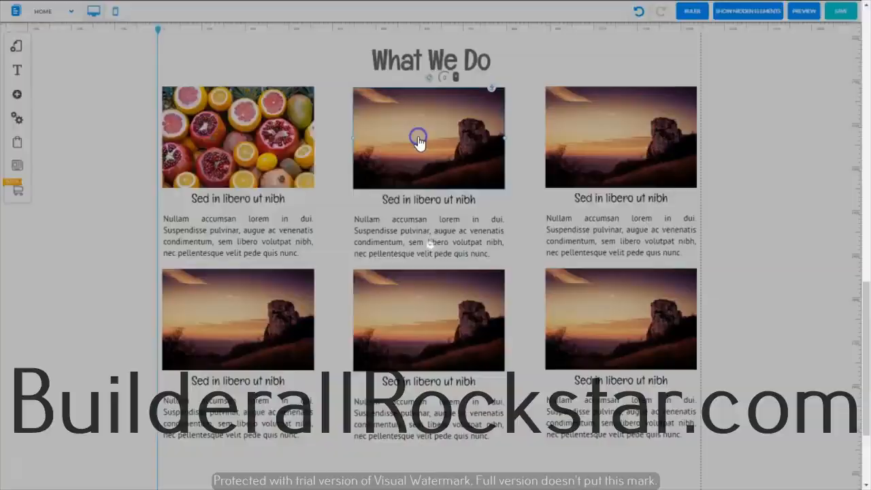
click(228, 308)
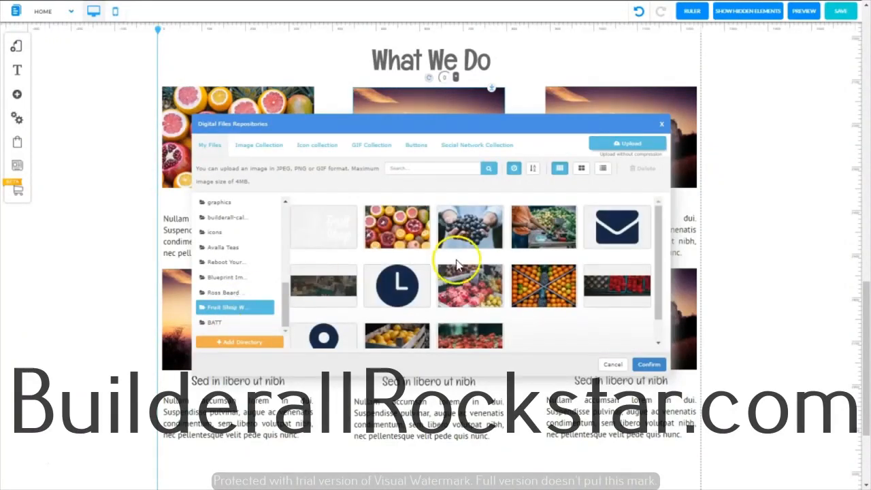
click(481, 228)
click(649, 364)
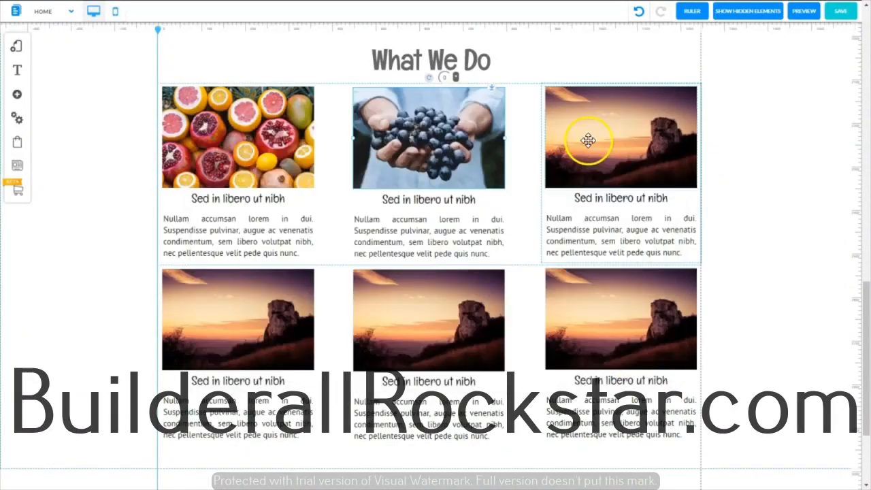
Step: Replace the third card's image in the upper row with the Fruit Shop photo of the pink dragon fruit market stall
double_click(588, 140)
click(231, 307)
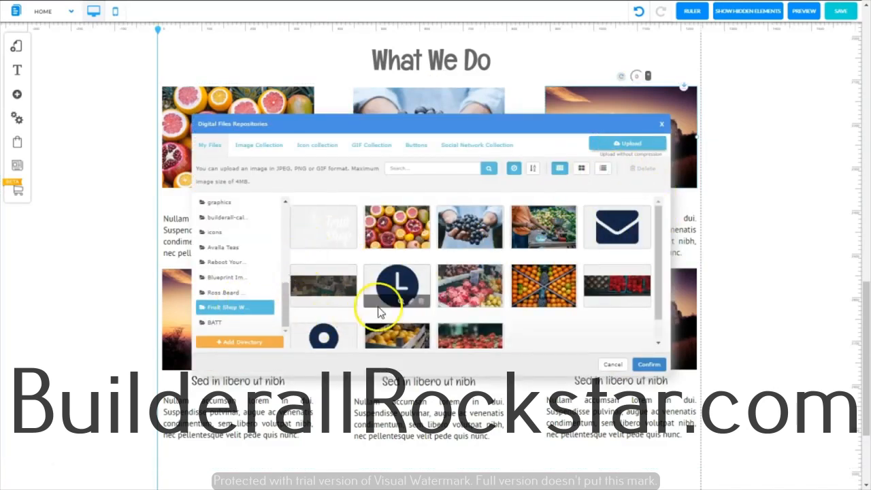
click(481, 286)
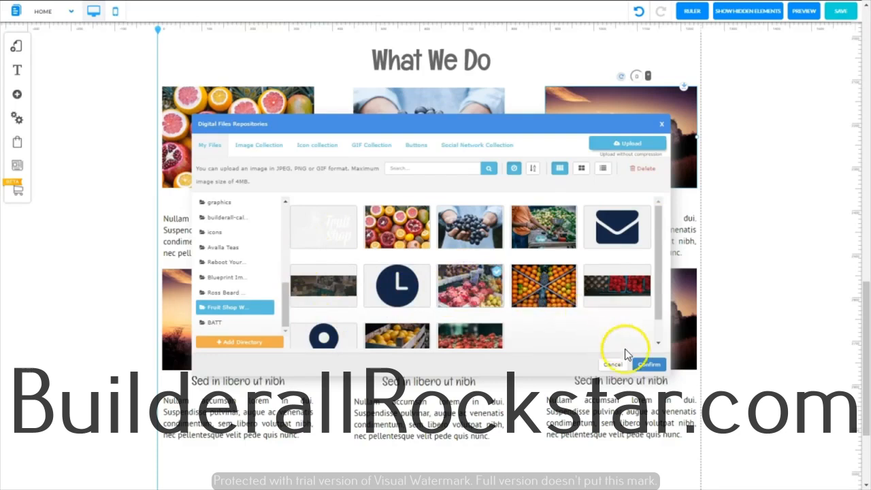
click(649, 364)
Step: Replace the first card's image in the lower row with the Fruit Shop photo of crated oranges and pineapples
click(237, 304)
double_click(237, 304)
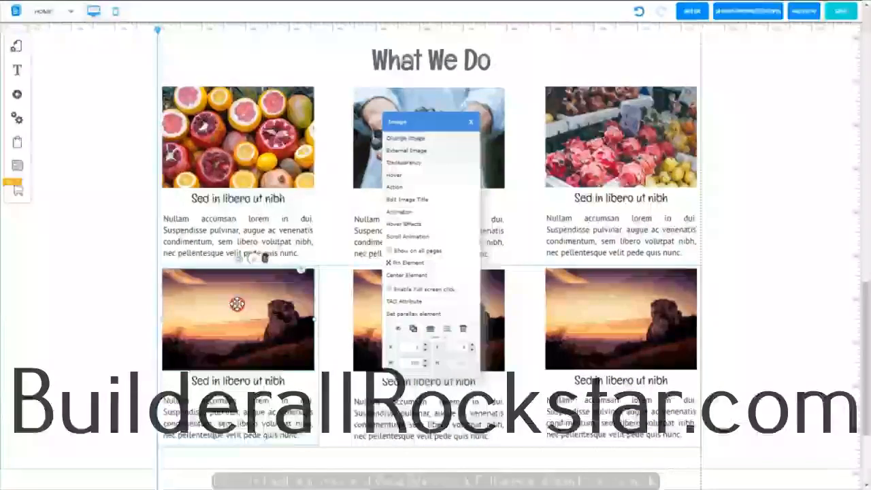
click(233, 309)
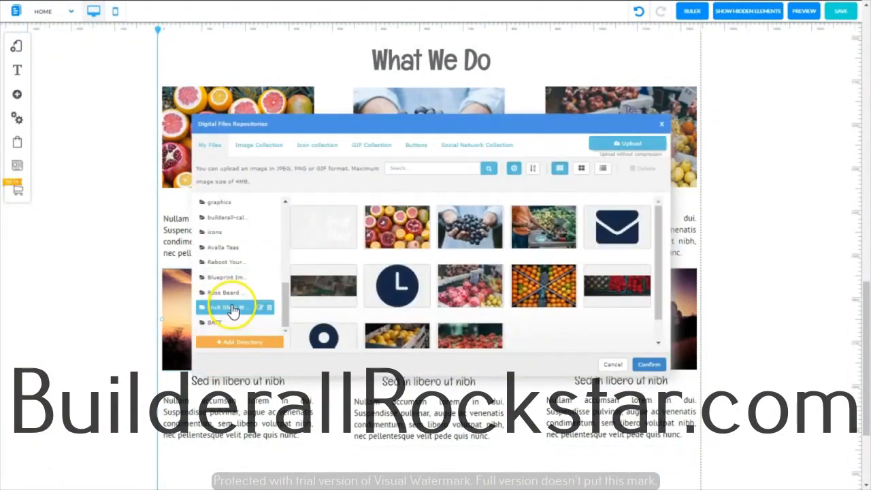
double_click(542, 282)
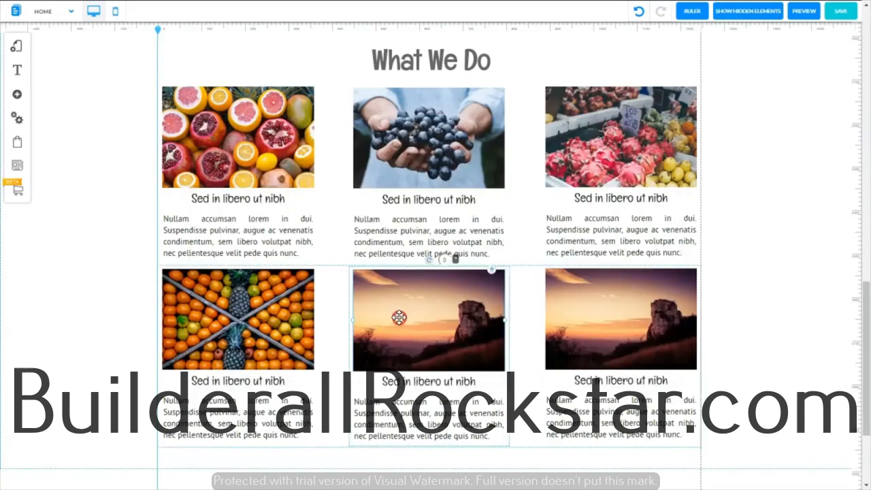
Step: Replace the middle card's image in the lower row with the Fruit Shop photo of lemons in a wooden crate
double_click(398, 317)
click(421, 139)
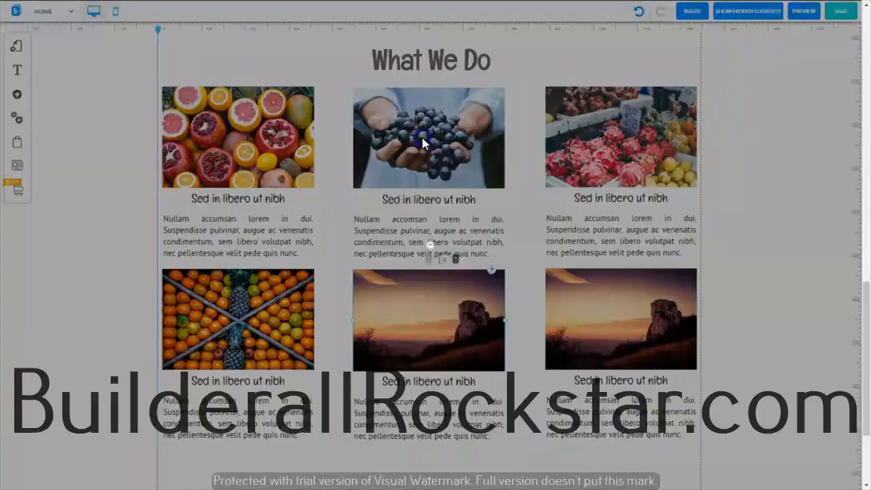
scroll(399, 311, down, 1)
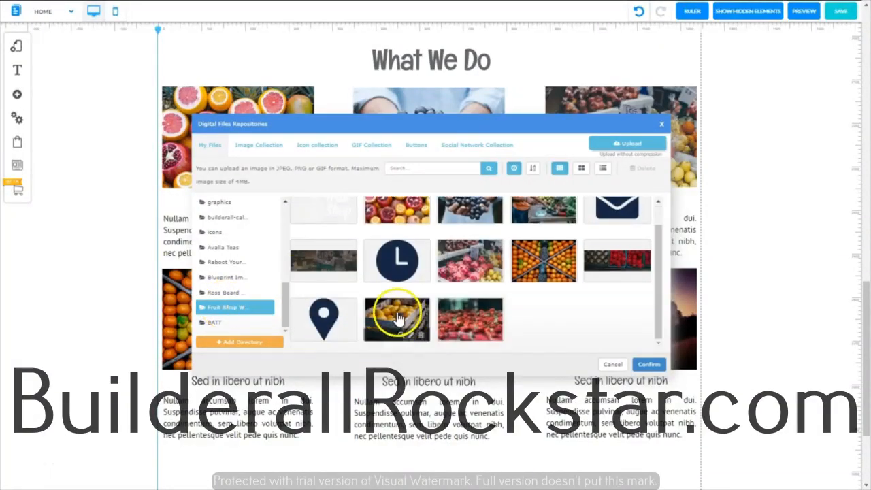
double_click(400, 313)
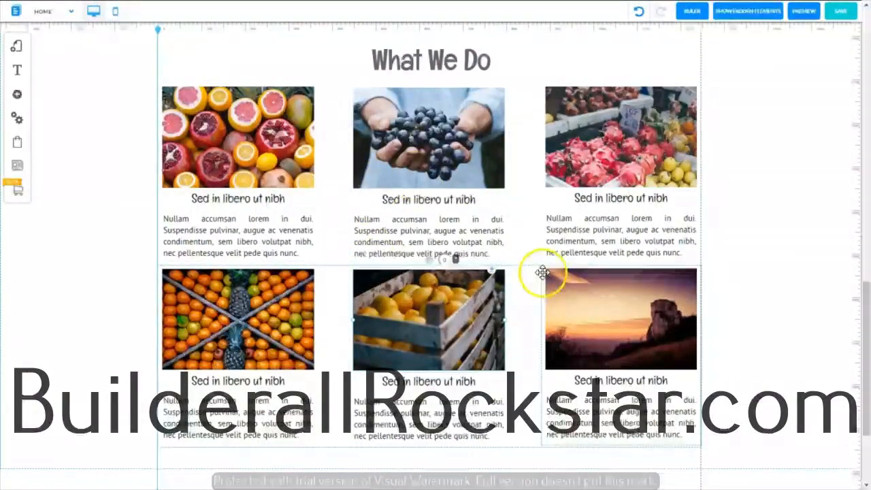
Step: Replace the third card's image in the lower row with the strawberry photo from the Fruit Shop folder
click(618, 292)
double_click(613, 302)
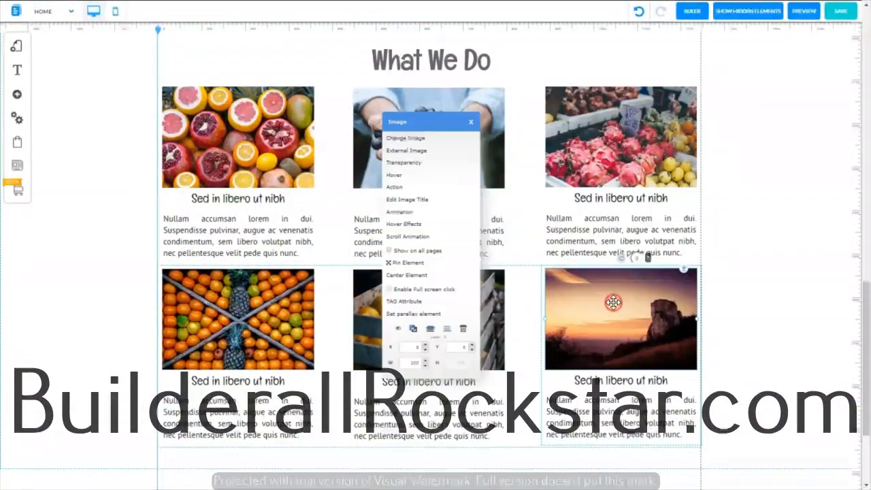
click(419, 140)
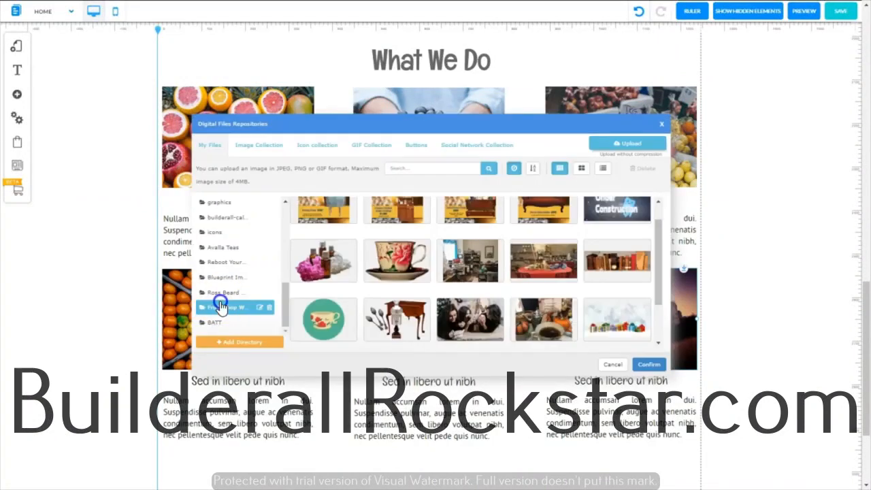
click(221, 306)
click(471, 319)
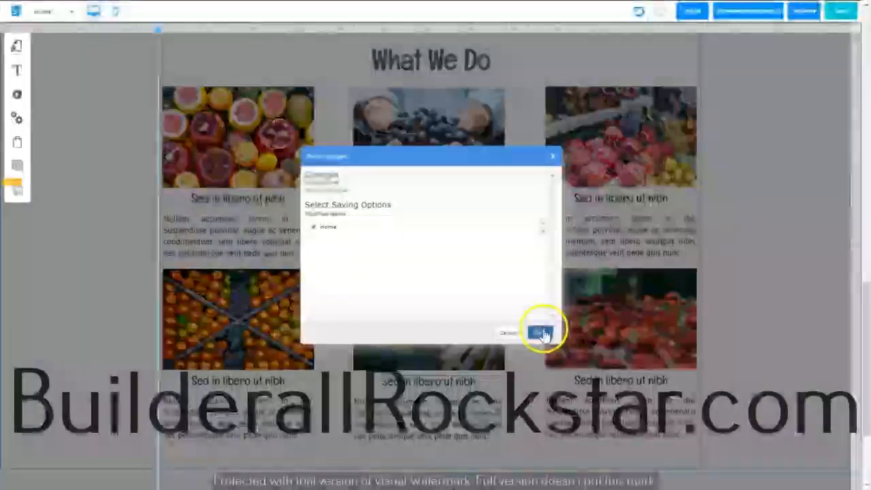
Step: Save the page and preview it down to the What We Do section
click(540, 333)
click(802, 16)
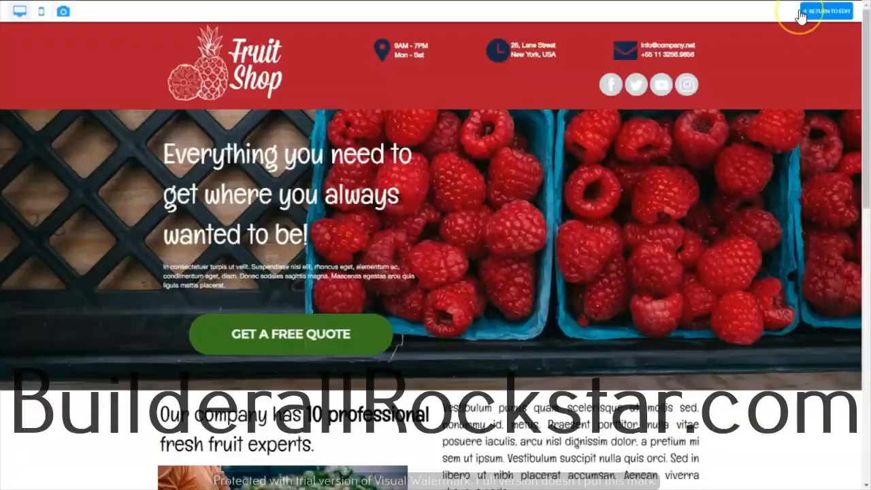
drag(864, 86, 866, 368)
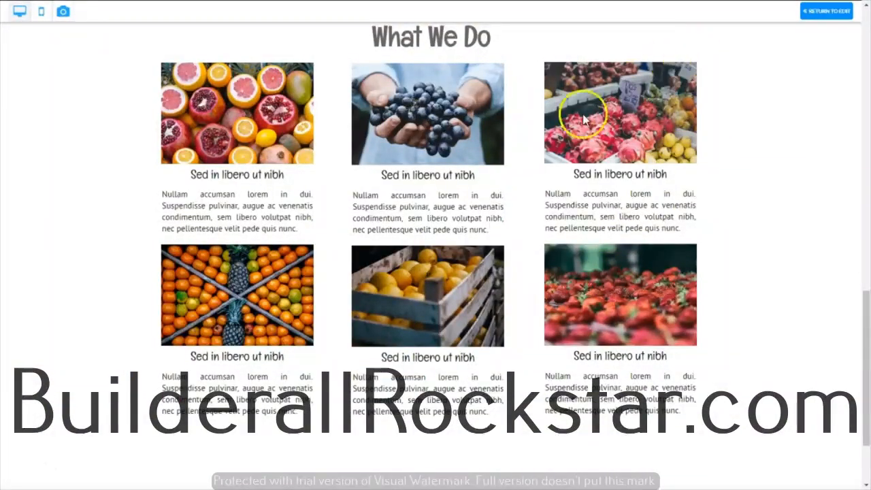
Step: Switch to the finished sample page and examine the paragraph under "Liked our Service?" in its red banner
click(19, 461)
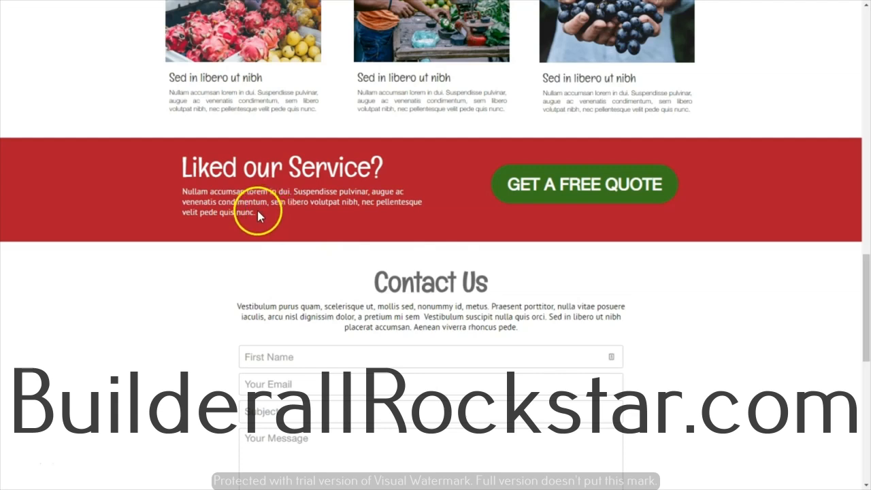
drag(258, 213, 182, 196)
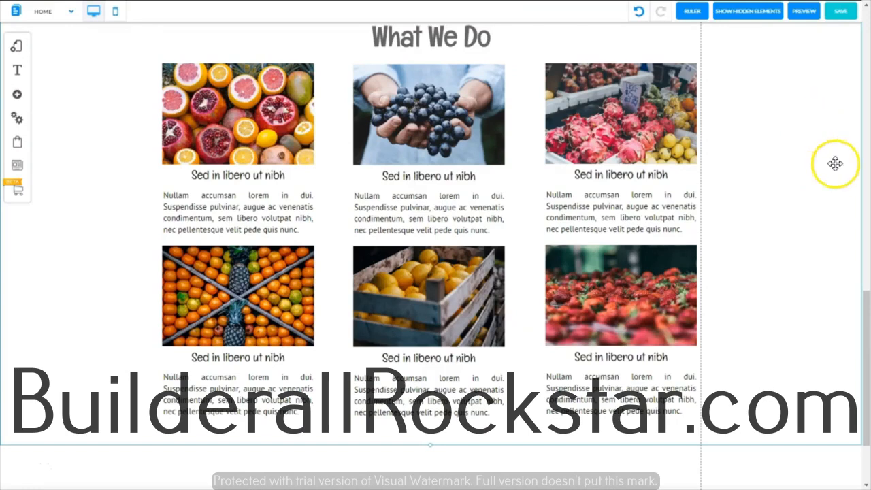
Step: Extend the page area below the cards and add the classic Standard (Dark Blue) banner
drag(867, 309, 864, 395)
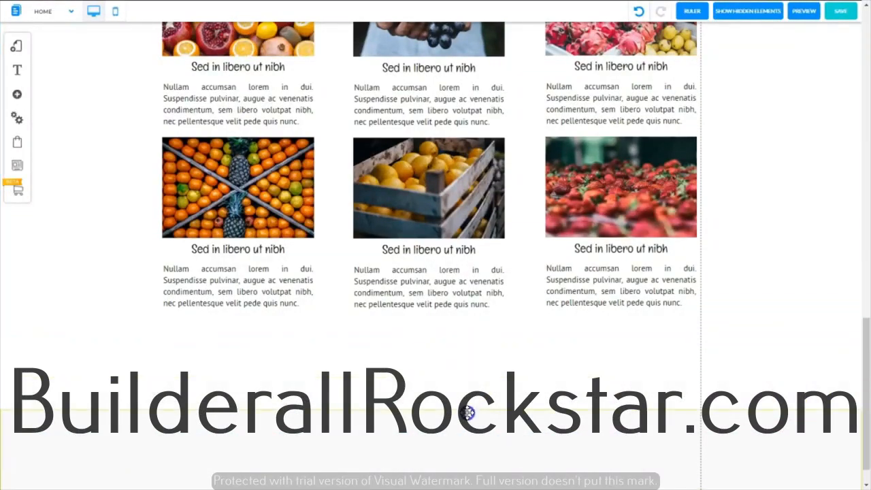
scroll(227, 305, down, 1)
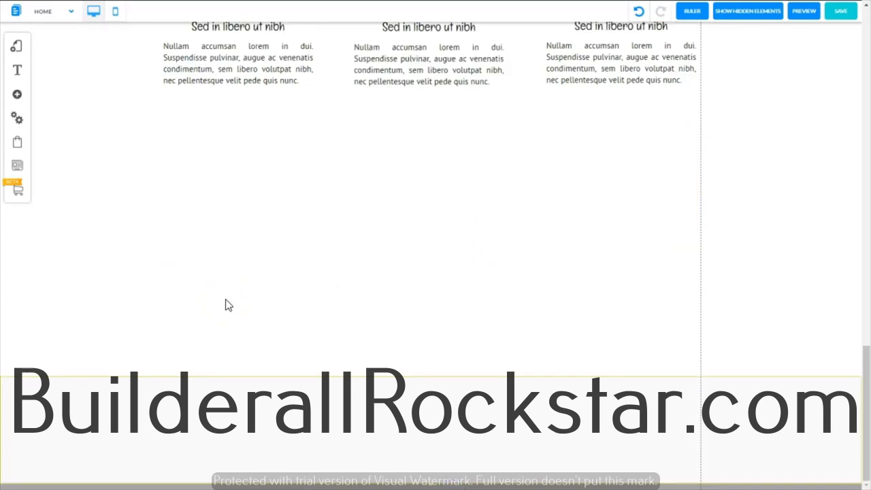
click(18, 97)
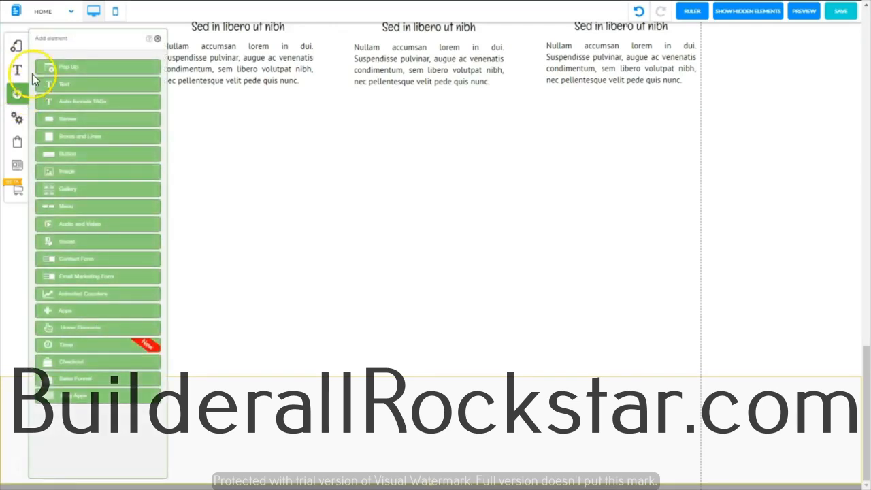
click(75, 124)
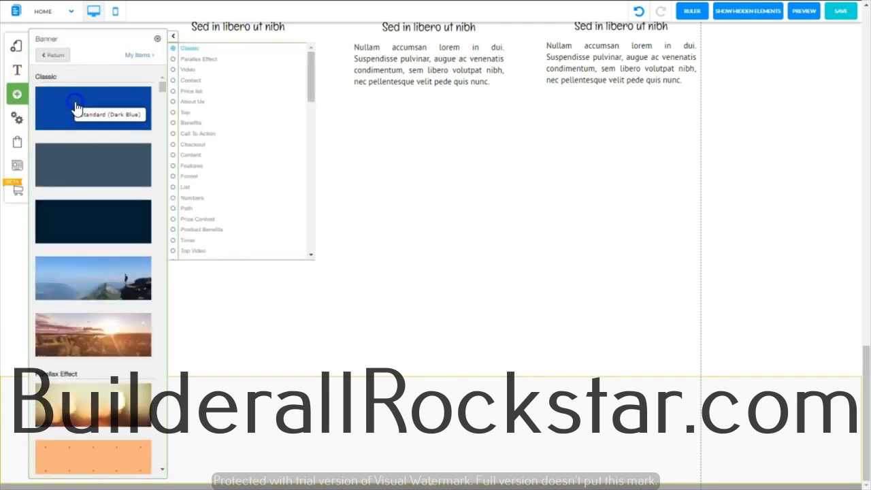
click(74, 111)
click(158, 39)
Step: Place the blue banner just below the lower row of cards and shorten it to about 300 px high
drag(384, 103, 386, 222)
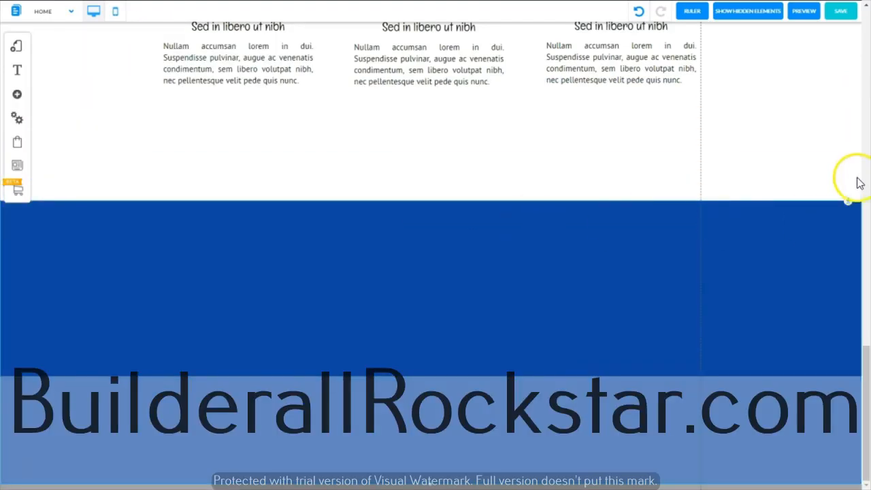
drag(847, 201, 835, 91)
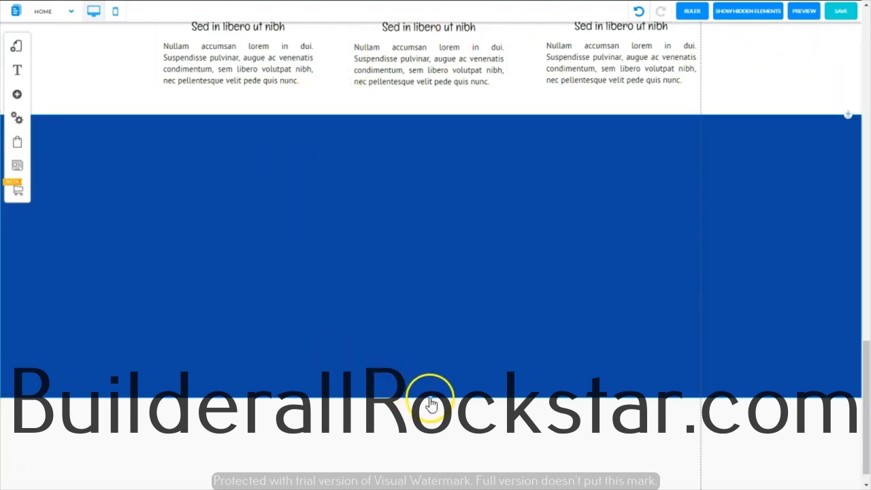
drag(431, 400, 433, 245)
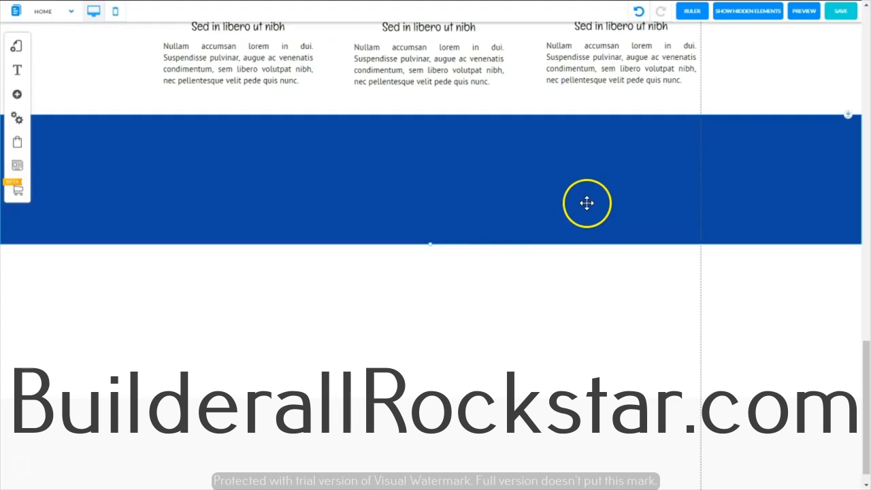
Step: Set the new banner's background color to the dark red saved in the color favorites
right_click(462, 157)
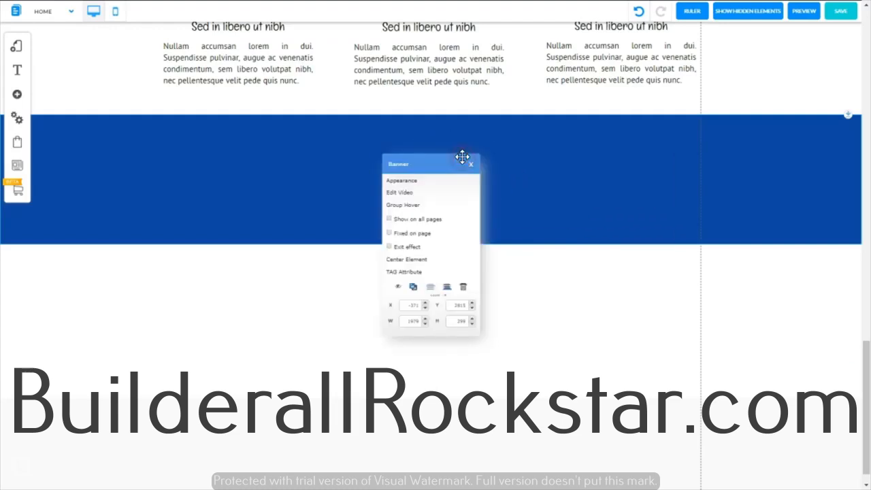
click(402, 180)
click(164, 181)
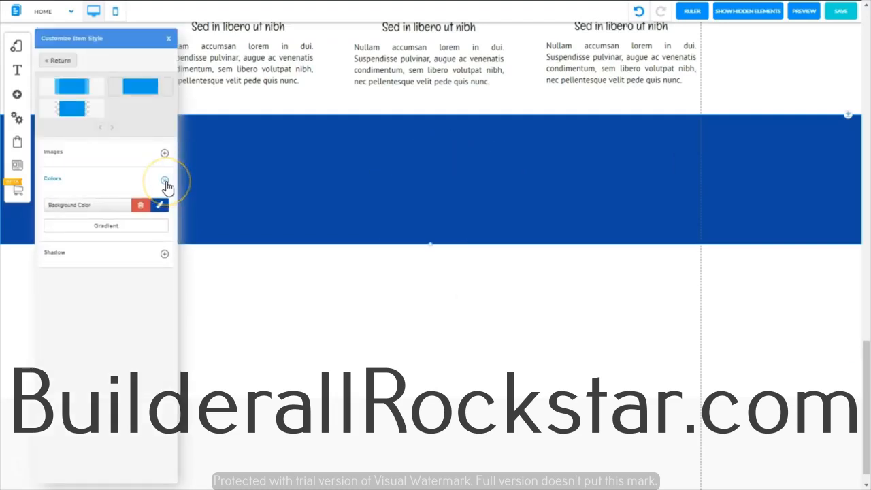
click(160, 207)
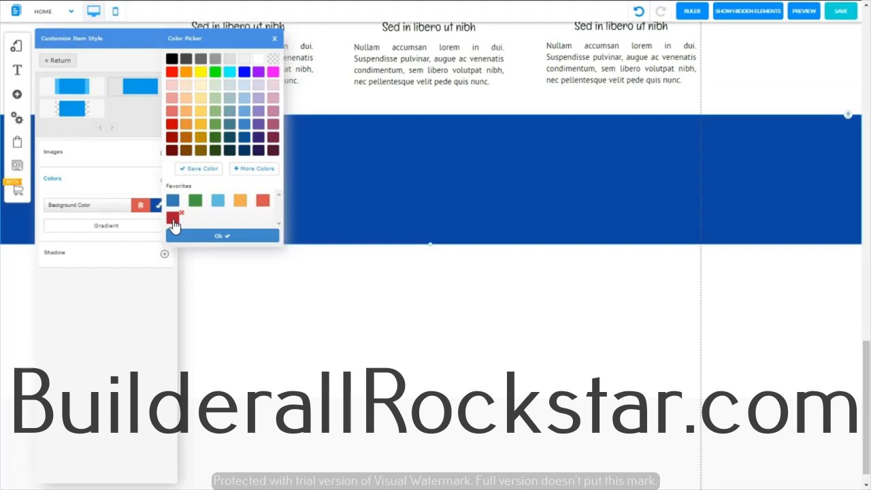
click(173, 219)
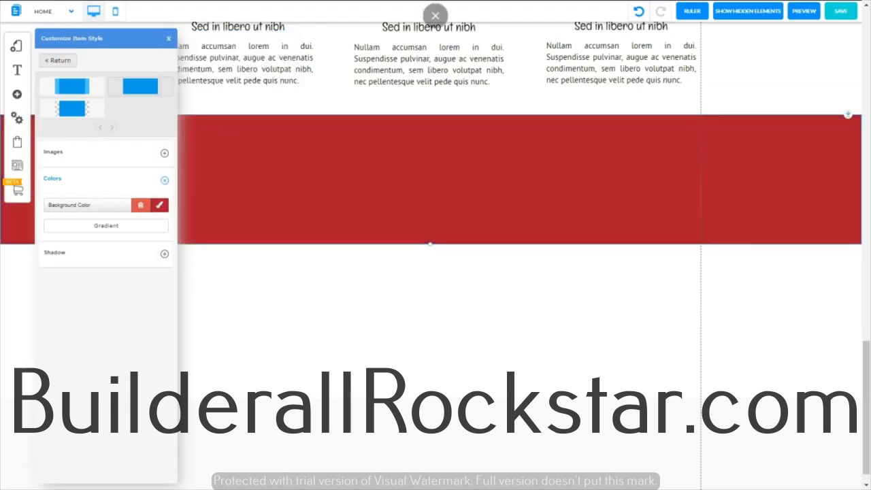
click(169, 39)
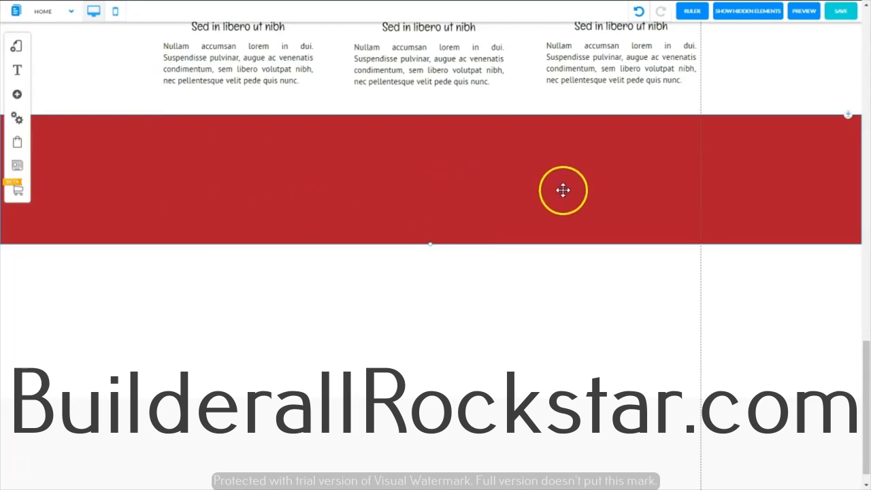
Step: Examine the RGB value of the page header's red background color in its style settings
drag(861, 362, 863, 316)
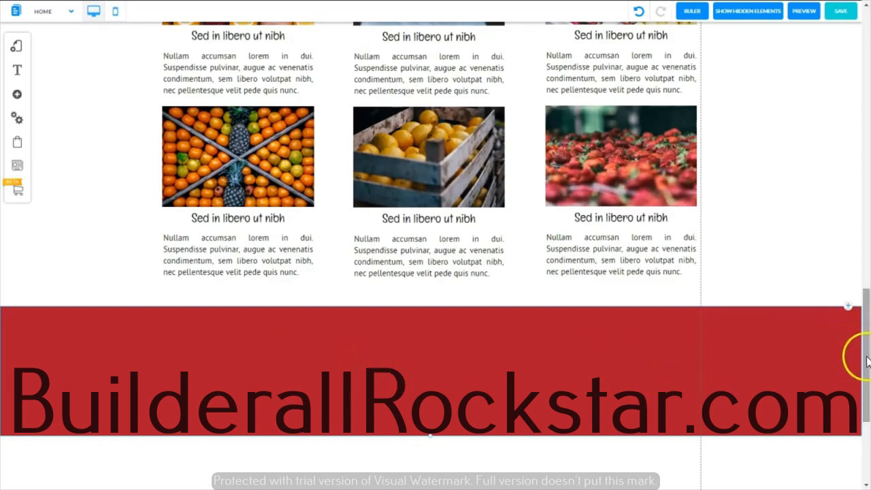
drag(865, 365, 866, 85)
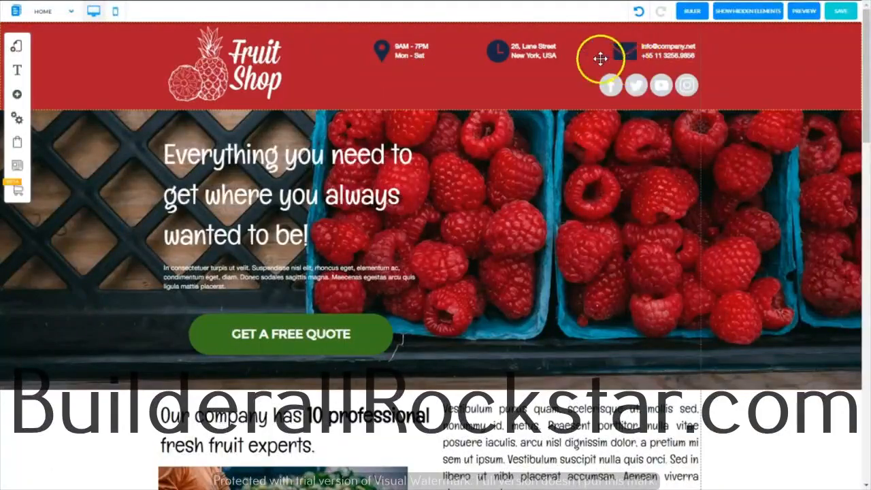
right_click(342, 80)
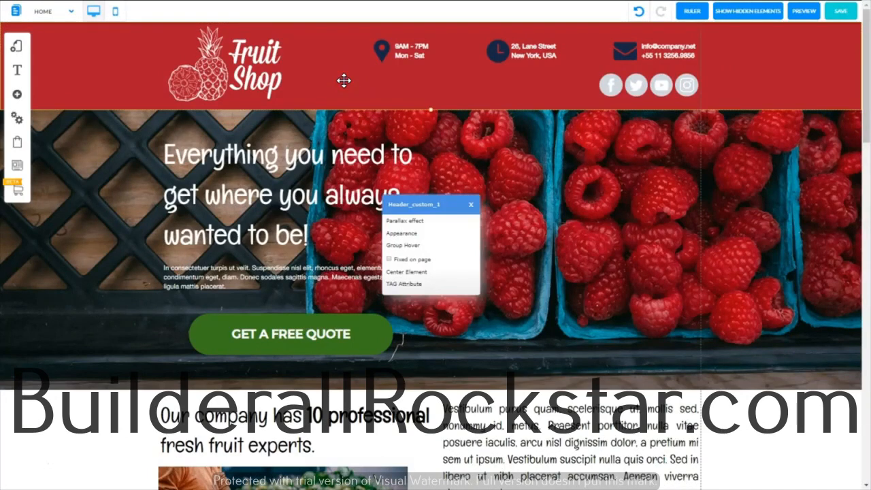
click(399, 232)
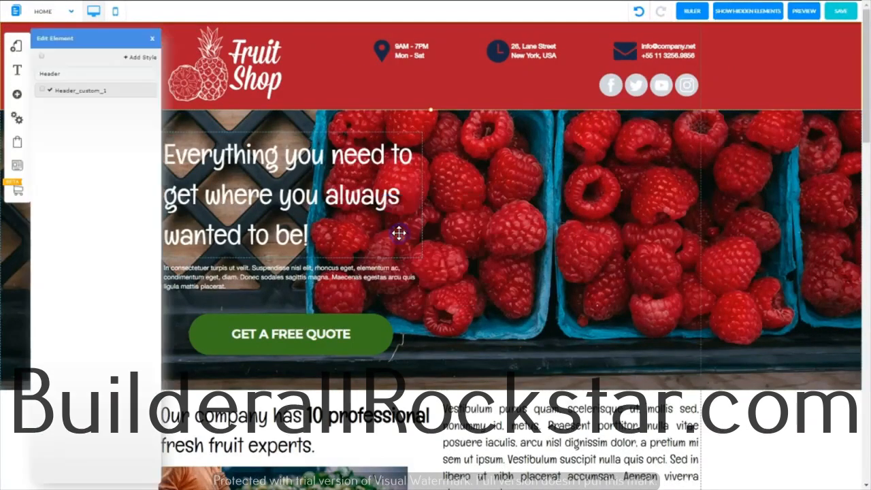
mouse_move(131, 99)
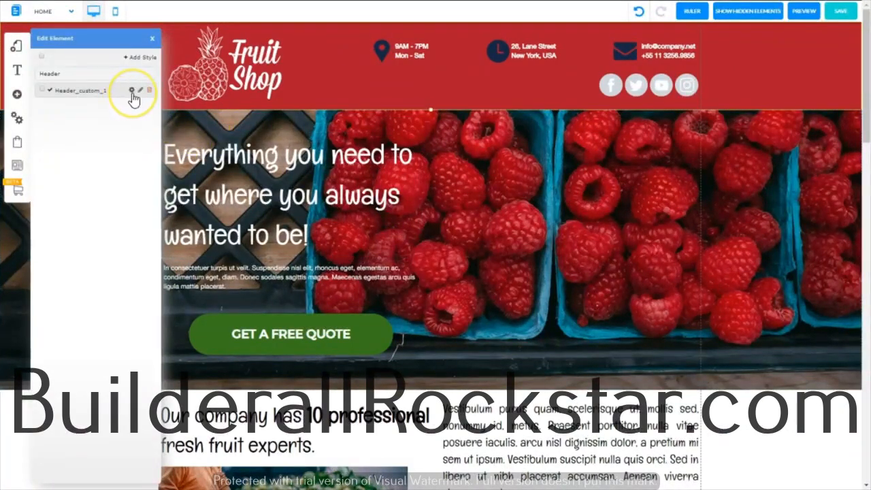
click(133, 95)
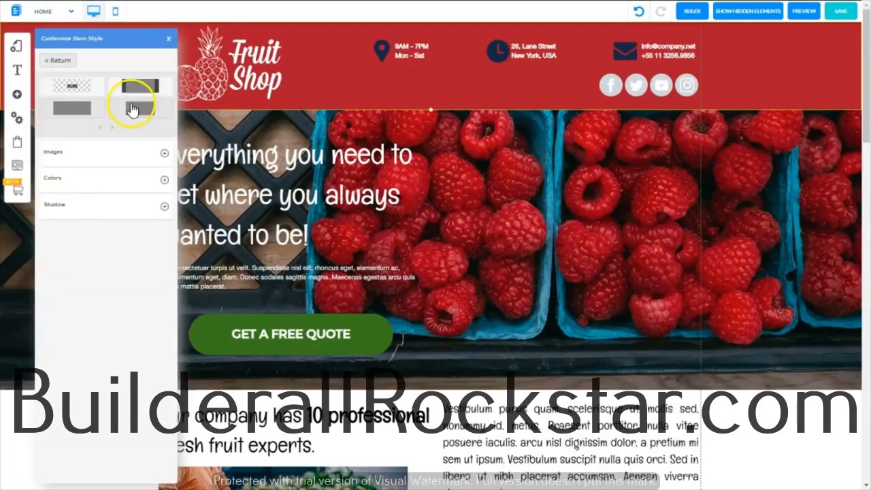
click(164, 182)
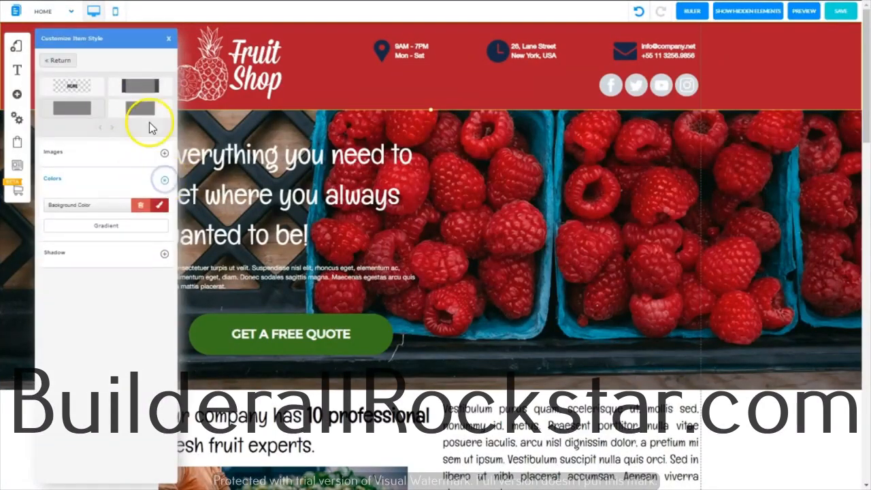
click(159, 207)
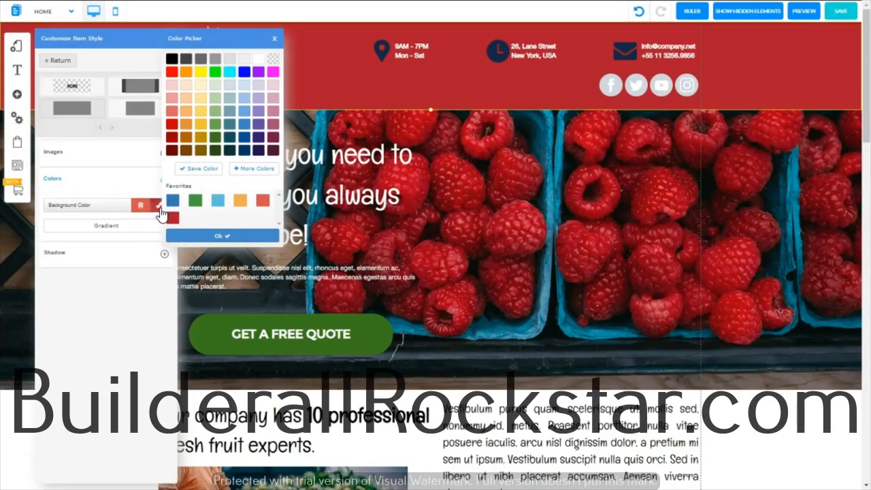
click(254, 171)
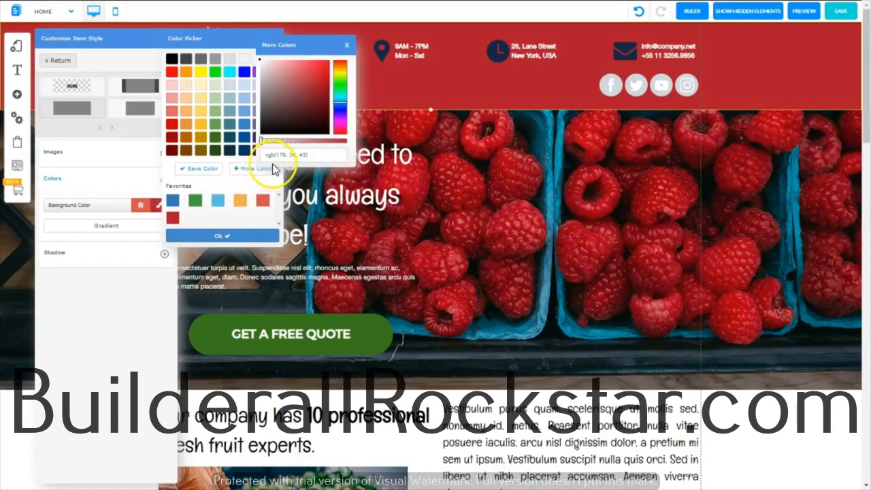
click(318, 154)
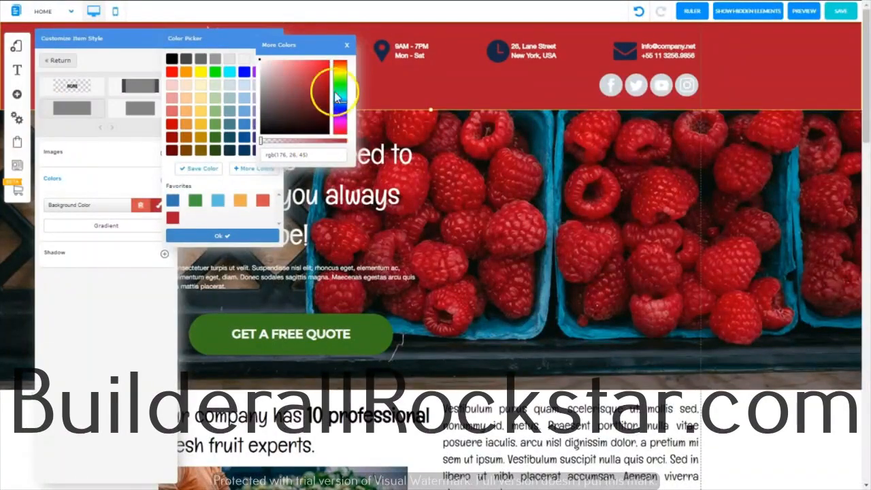
click(347, 47)
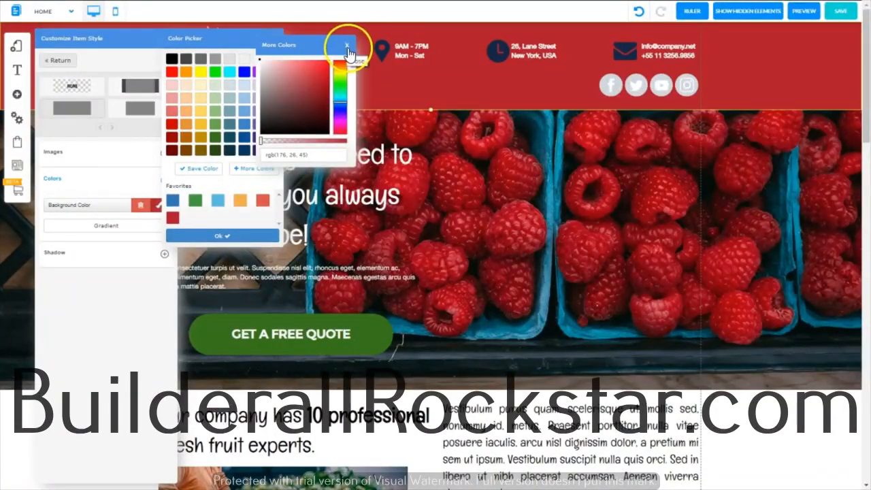
click(347, 47)
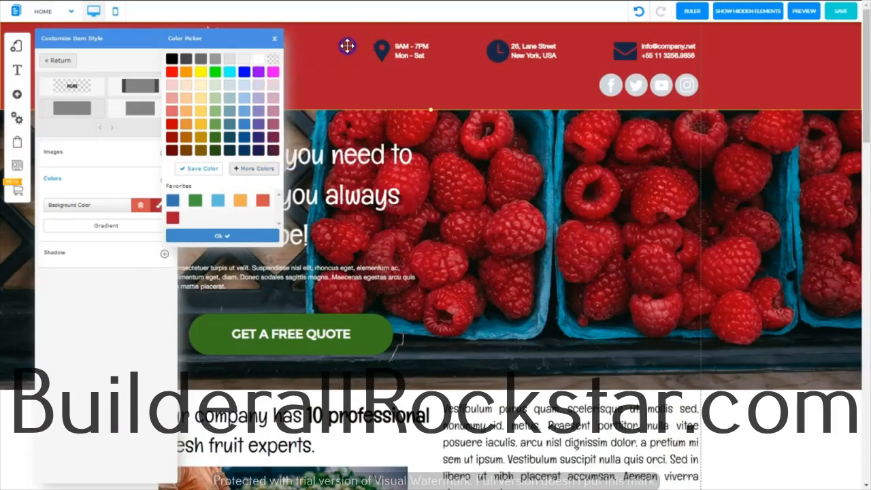
click(276, 39)
drag(865, 75, 865, 269)
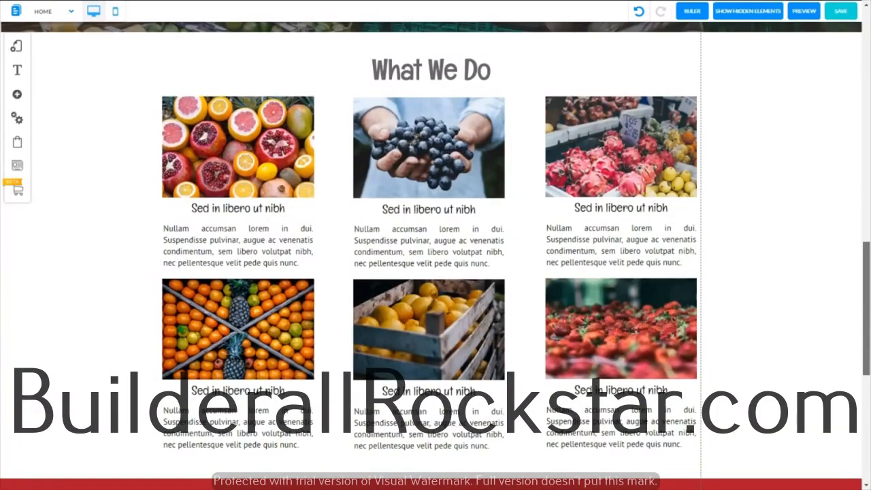
Step: Duplicate the "What We Do" heading, place the copy in the red banner, and narrow its text box
click(425, 70)
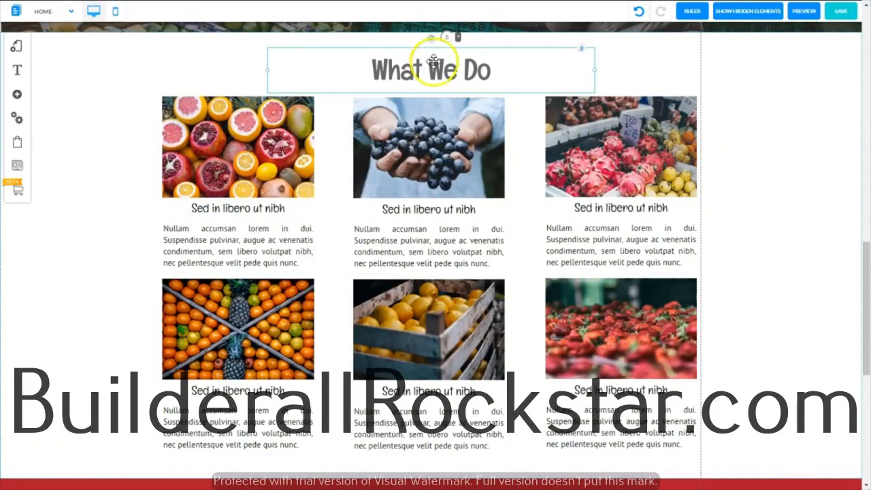
click(436, 51)
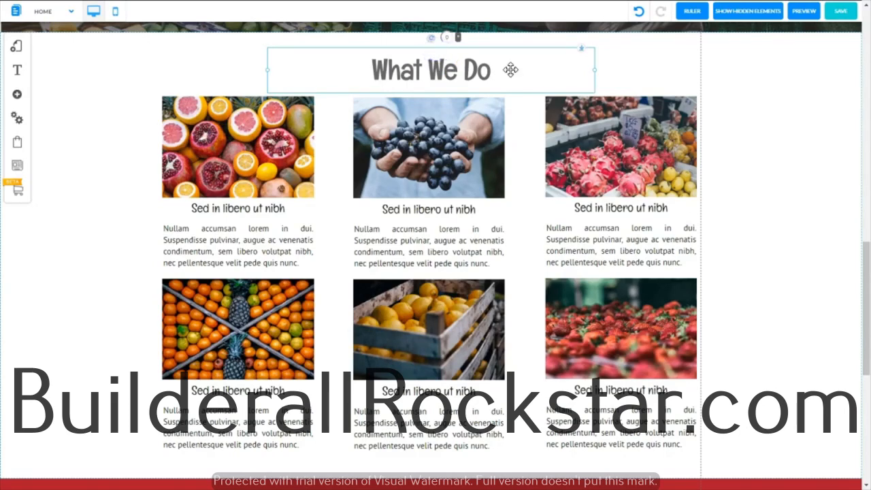
key(ctrl+v)
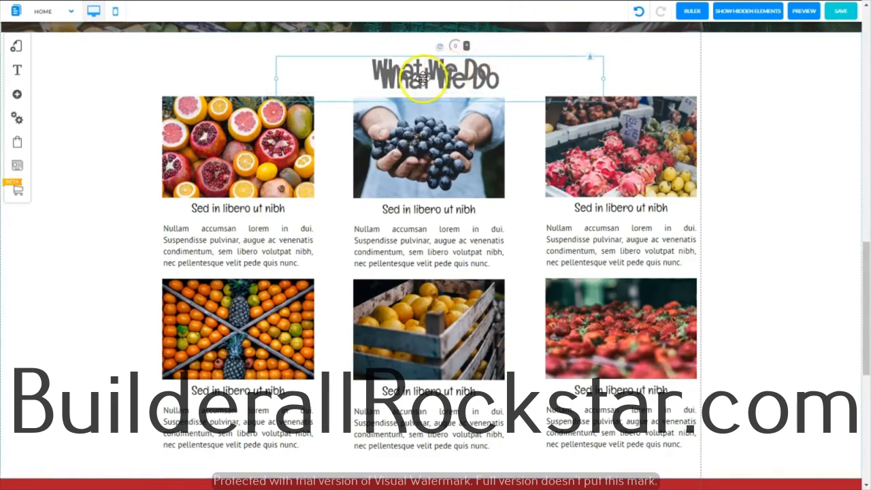
drag(417, 94, 420, 436)
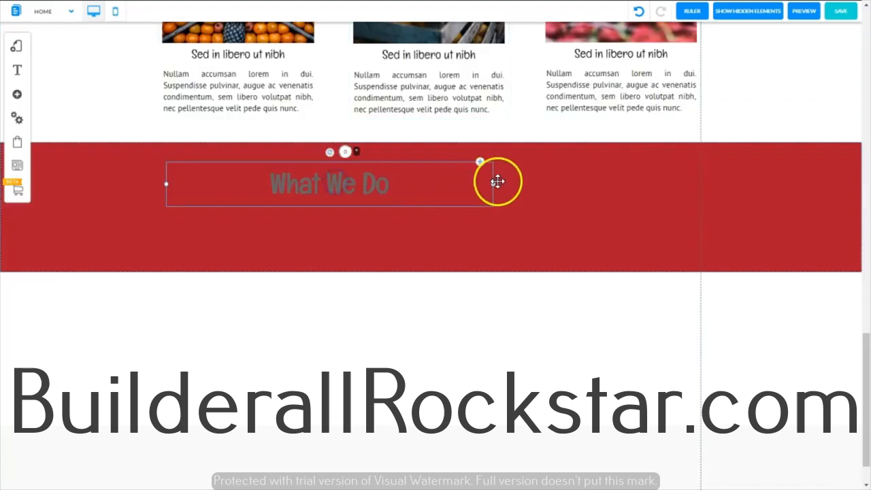
drag(495, 184, 350, 183)
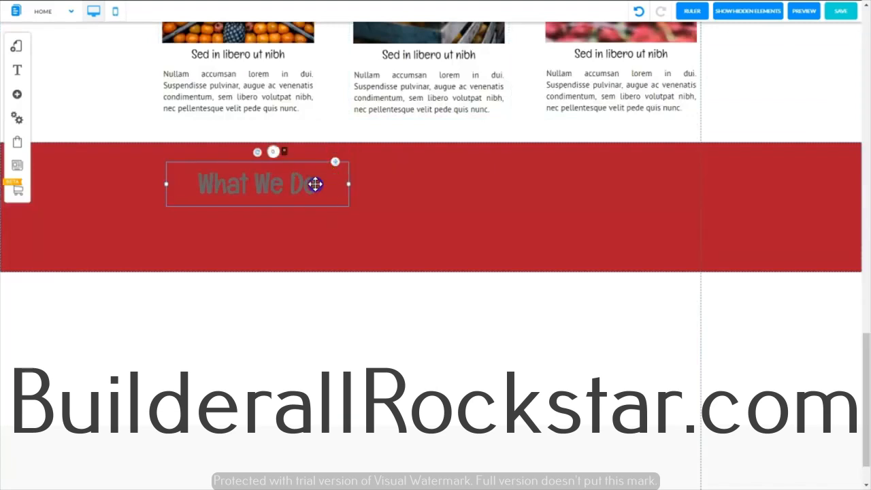
Step: Replace the copied heading's text in the red banner with "Liked Our Service?"
double_click(315, 184)
triple_click(281, 186)
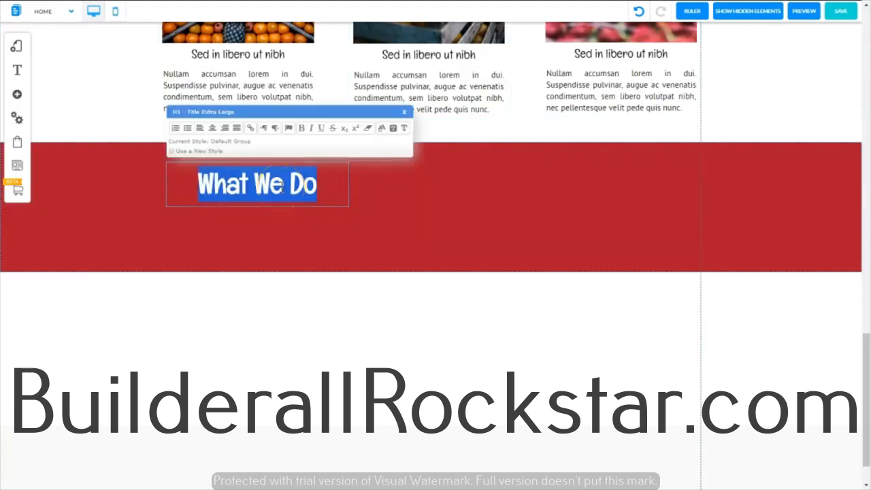
text(L)
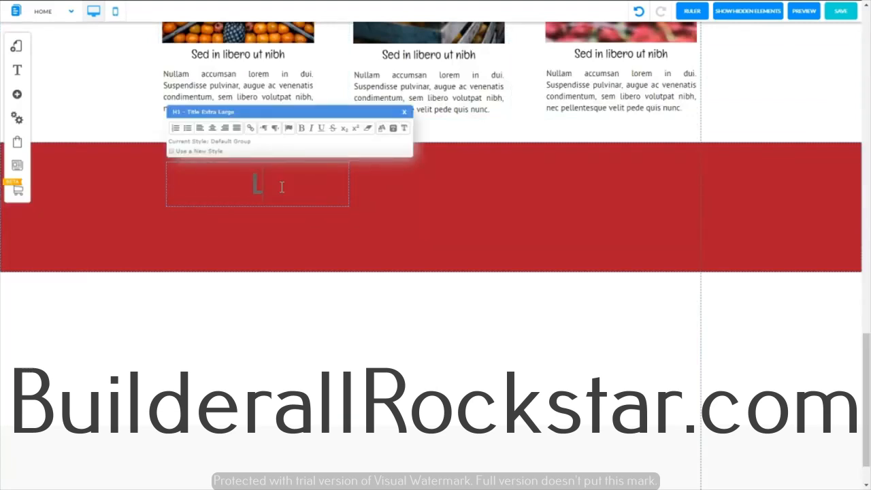
text(iked O)
text(ur Service?)
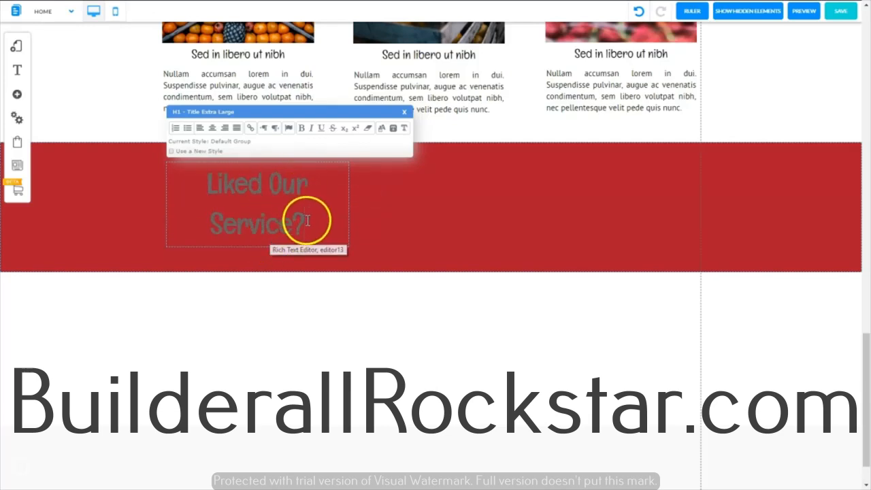
Step: Color the "Liked Our Service?" heading white and fit it on one line near the banner's upper edge
drag(305, 222, 245, 174)
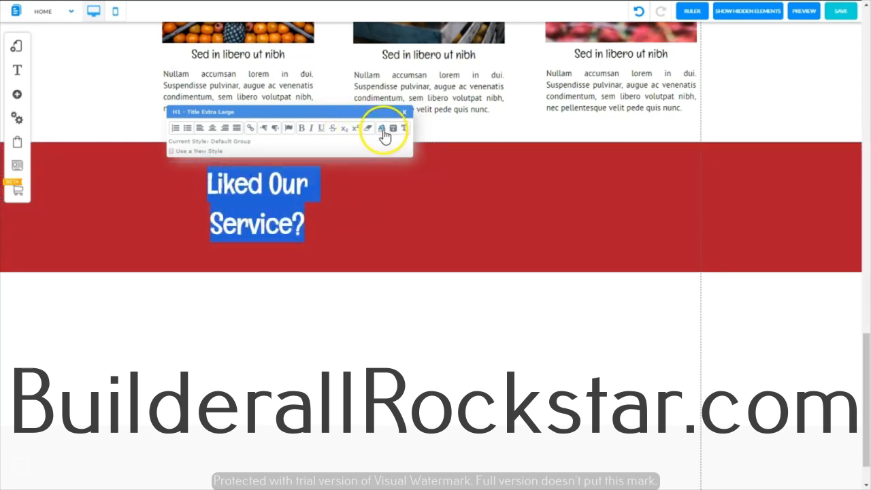
click(383, 130)
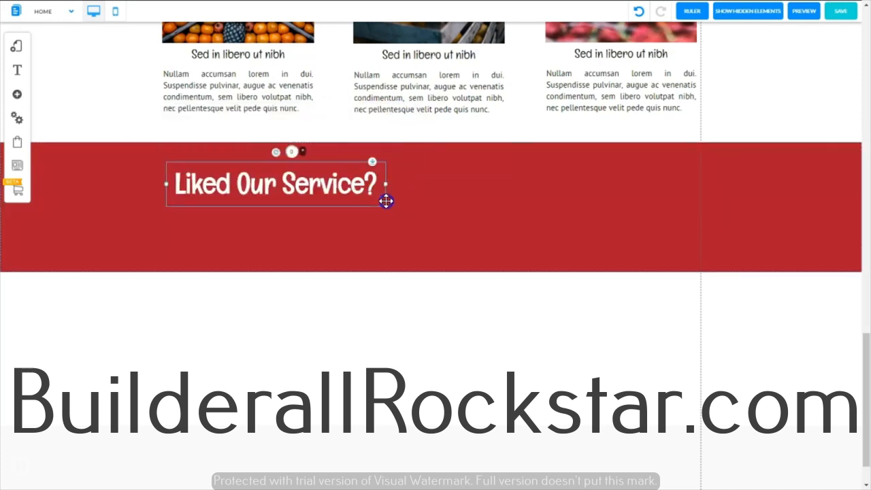
drag(385, 201, 392, 203)
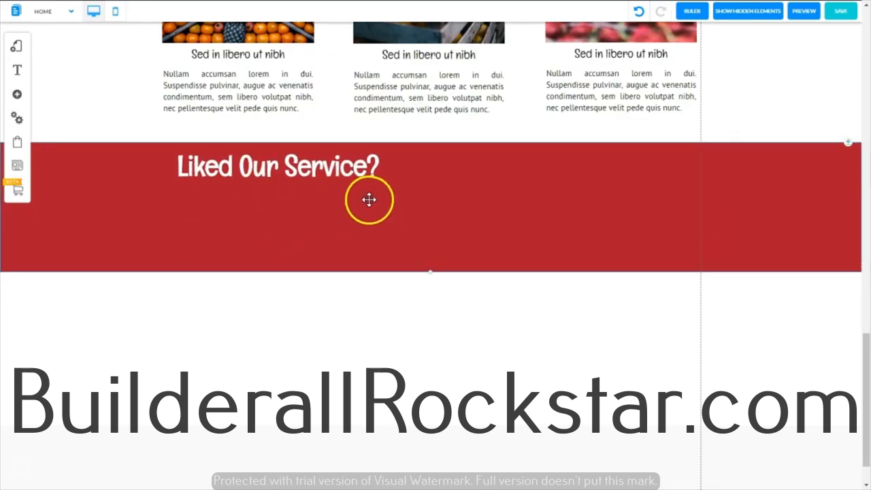
Step: Add a Body L paragraph text element to the red banner
click(18, 97)
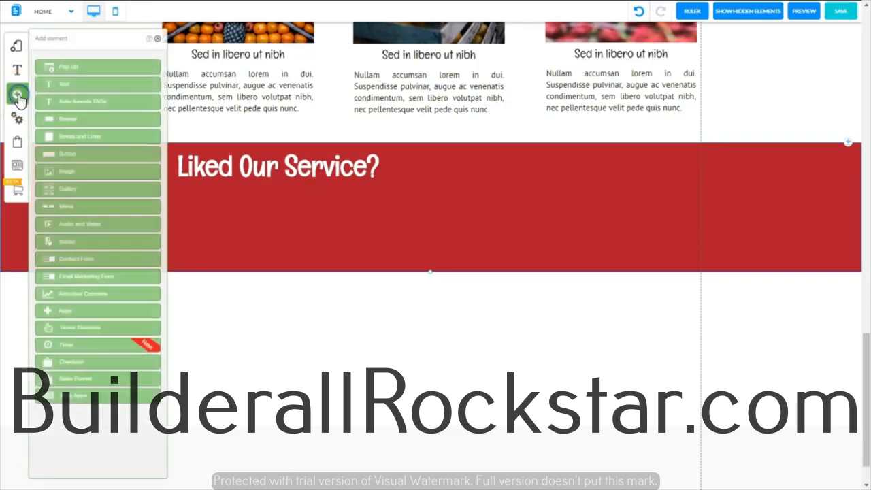
click(67, 86)
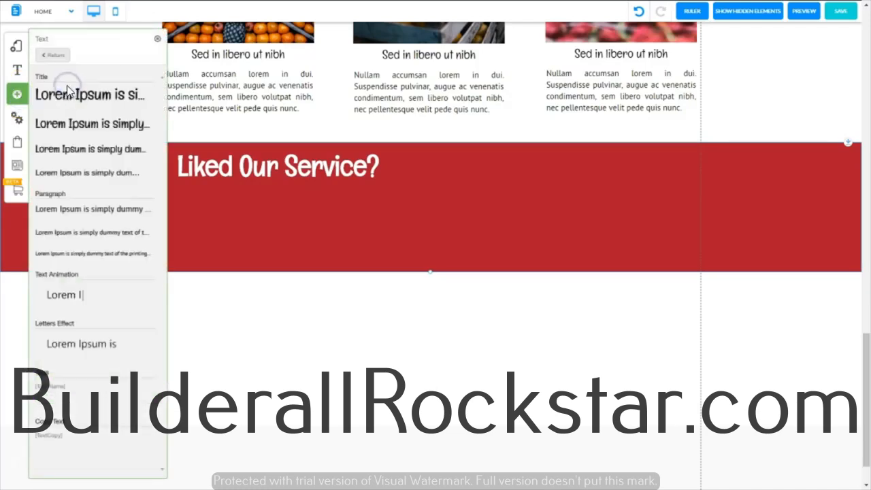
click(73, 176)
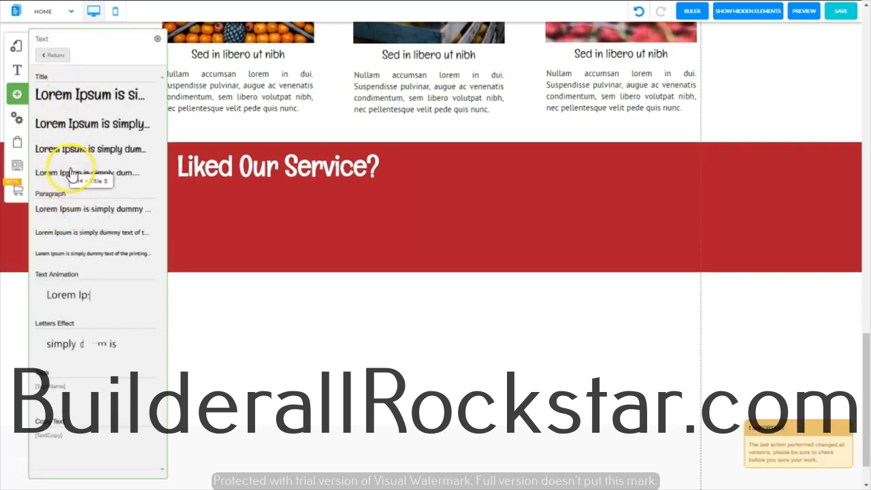
click(63, 212)
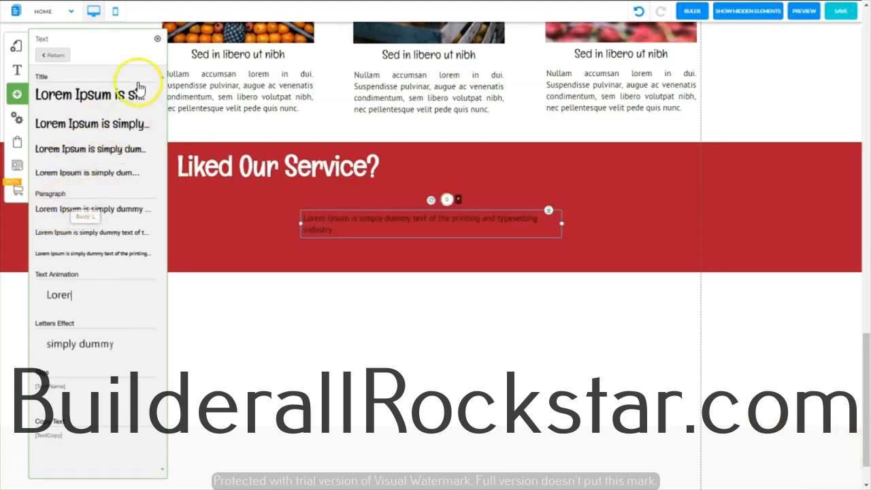
click(156, 43)
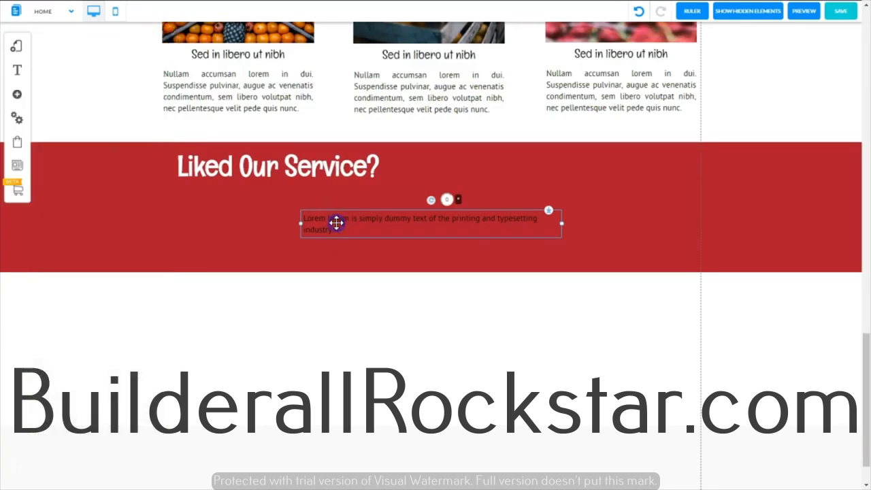
Step: Replace the banner paragraph's placeholder with the "Nullam accumsan lorem in dui" text used in the cards
double_click(336, 222)
triple_click(336, 223)
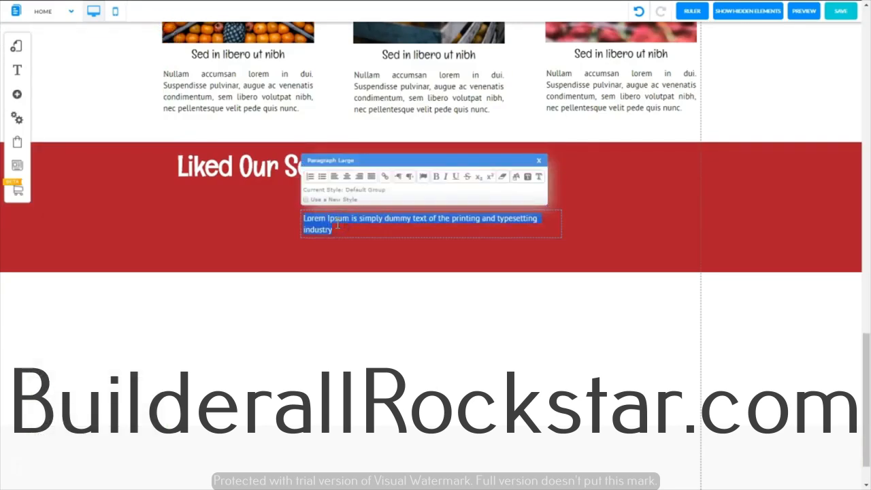
text(Nullam accumsan lorem in dui. Suspendisse pulvinar, augue ac venenatis condimentum, sem libero volutpat nibh, nec pellentesque velit pede quis nunc.)
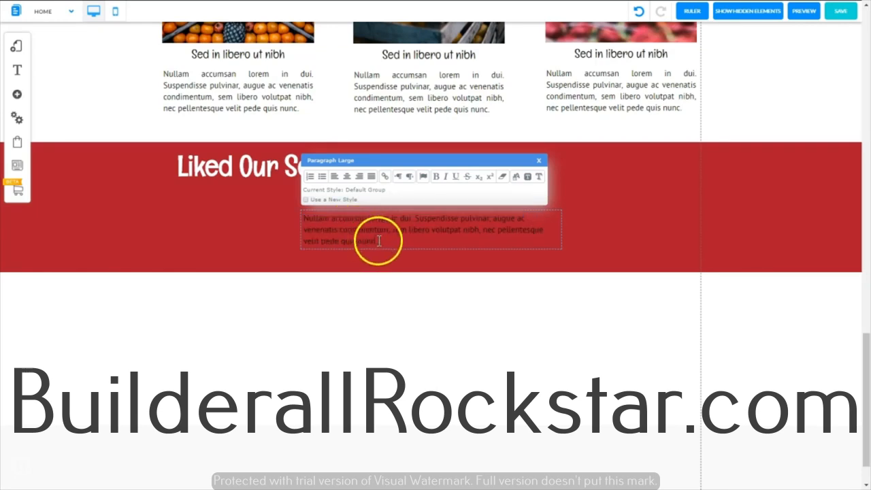
Step: Color the banner paragraph white and place it directly under the "Liked Our Service?" heading, aligned with its left edge
drag(365, 242, 292, 218)
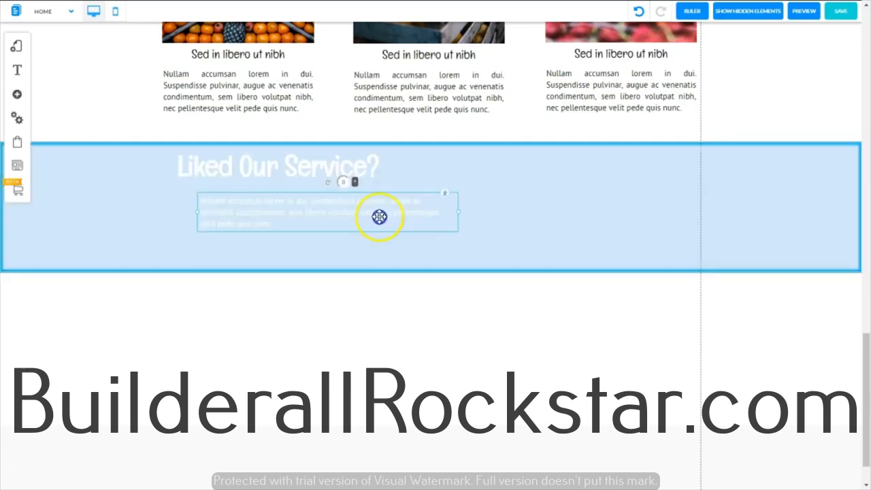
drag(379, 216, 373, 210)
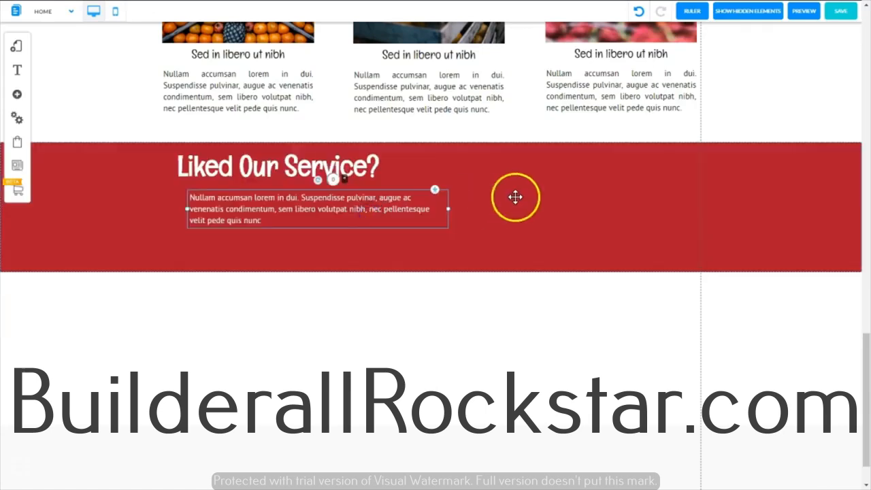
drag(447, 209, 430, 213)
drag(430, 214, 439, 214)
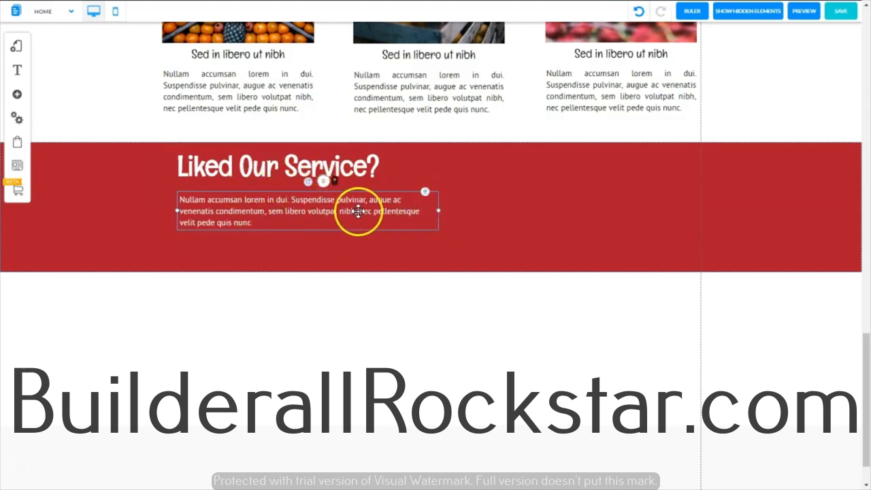
click(602, 184)
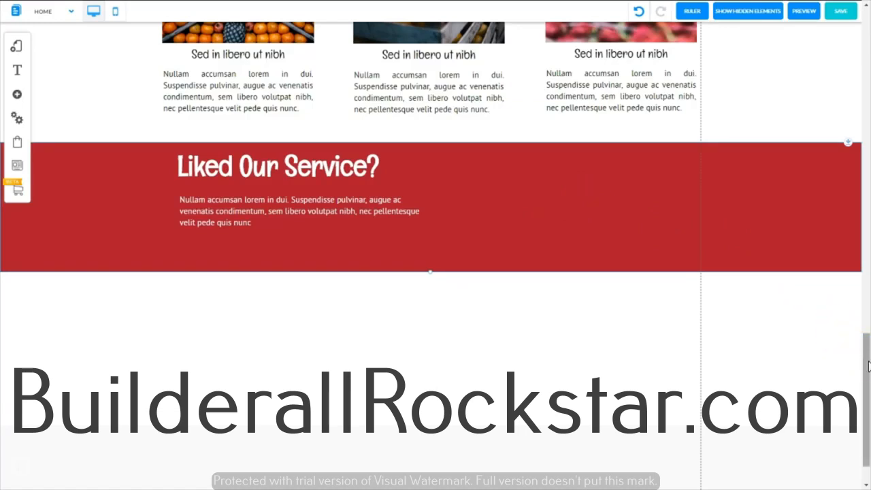
Step: Duplicate the hero section's green "GET A FREE QUOTE" button and move the copy into the red banner beside the paragraph
drag(868, 366, 822, 47)
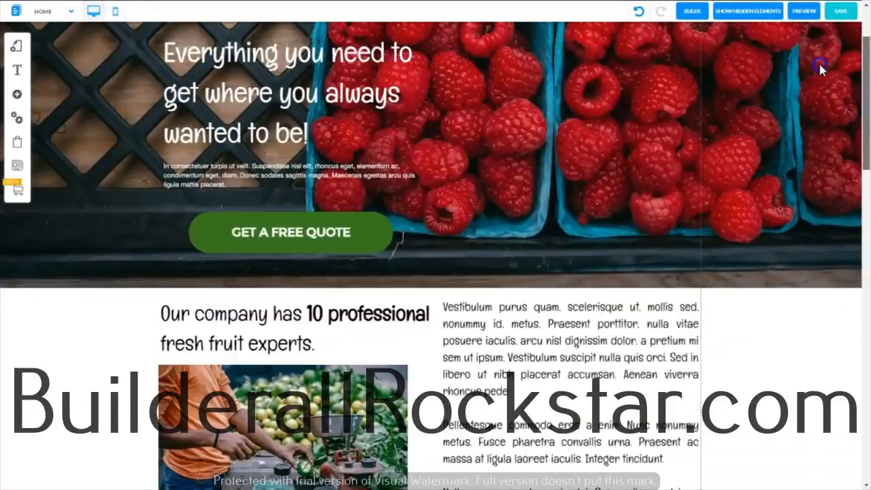
click(391, 244)
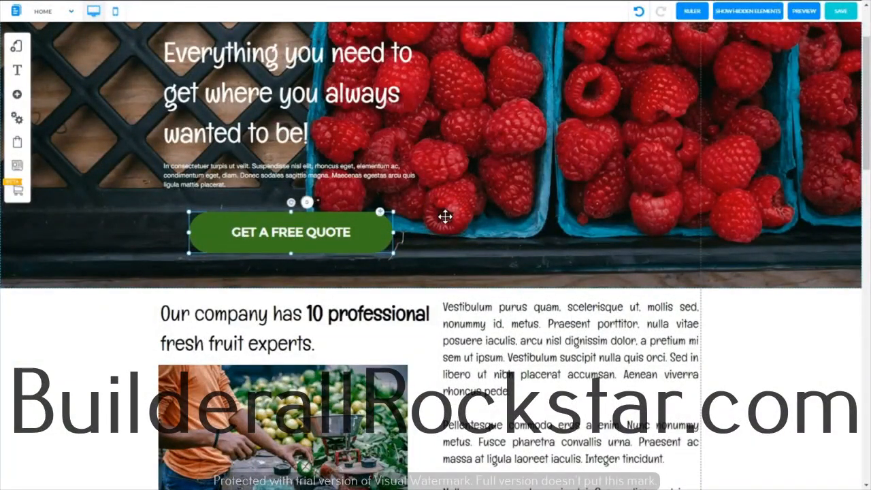
key(ctrl+v)
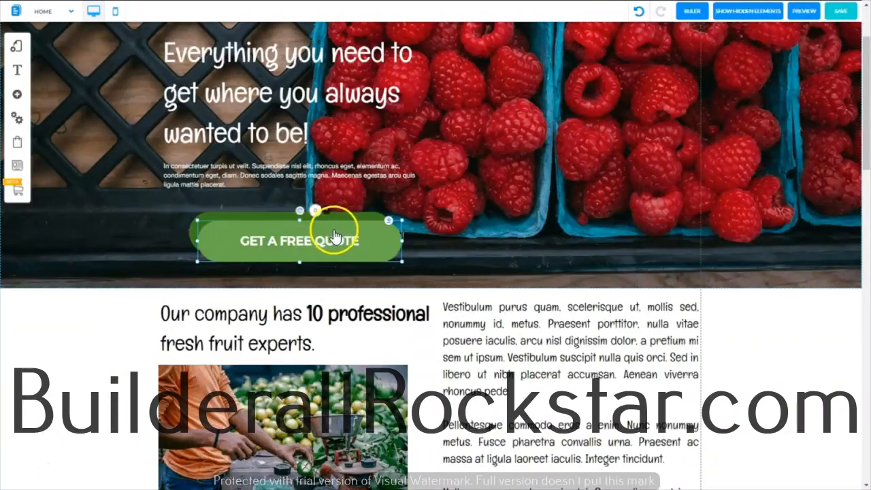
drag(338, 232, 403, 441)
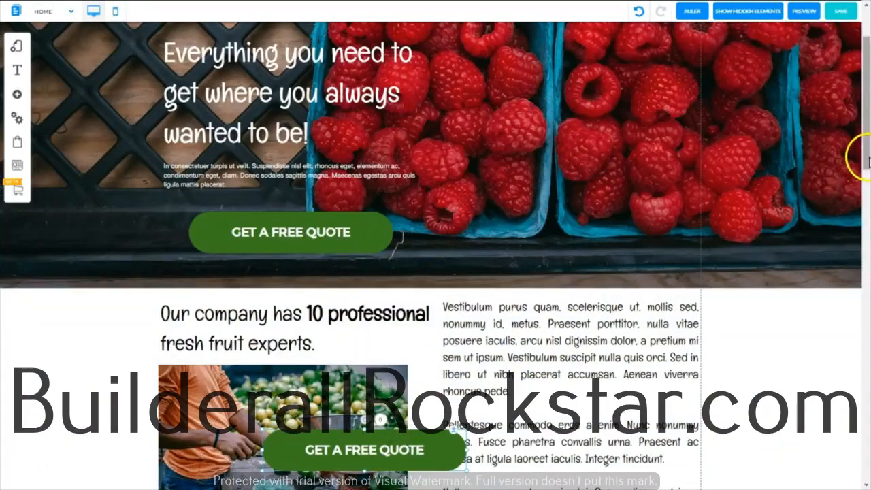
drag(864, 157, 864, 257)
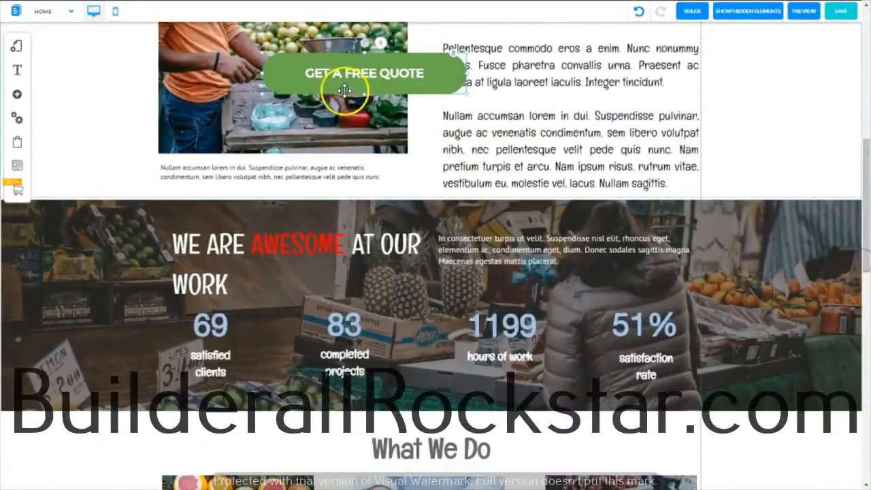
drag(359, 73, 353, 451)
scroll(821, 249, down, 6)
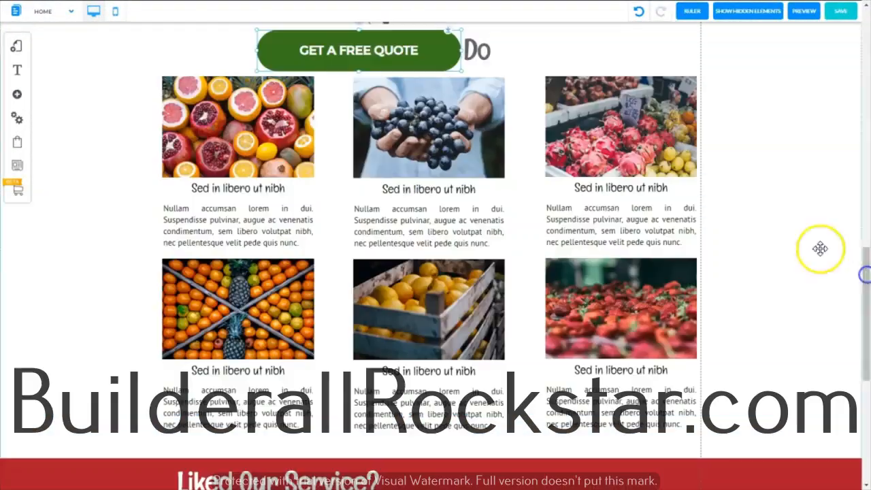
click(347, 42)
drag(347, 42, 464, 226)
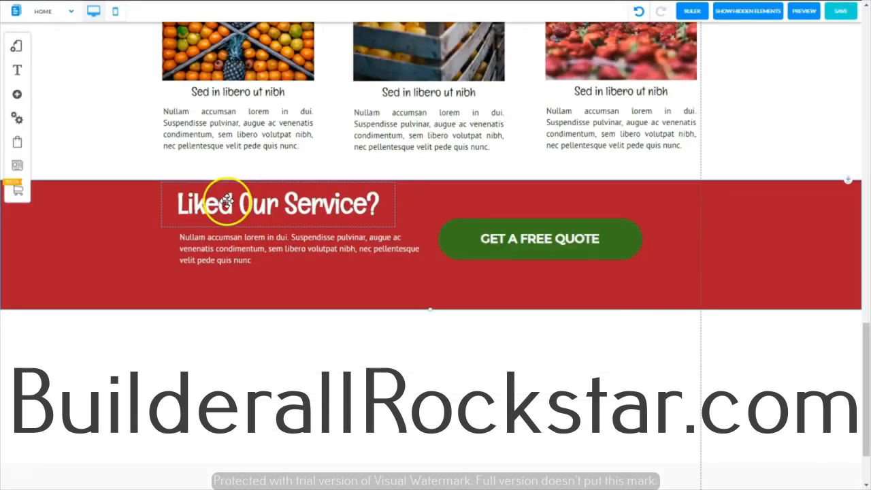
Step: Nudge the banner's heading and paragraph slightly upward and narrow the paragraph box to clear the button
drag(237, 206, 237, 204)
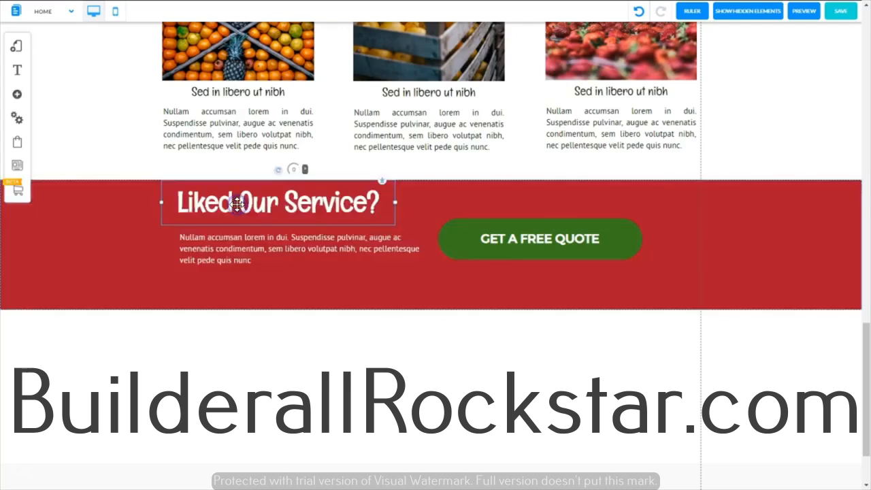
click(238, 249)
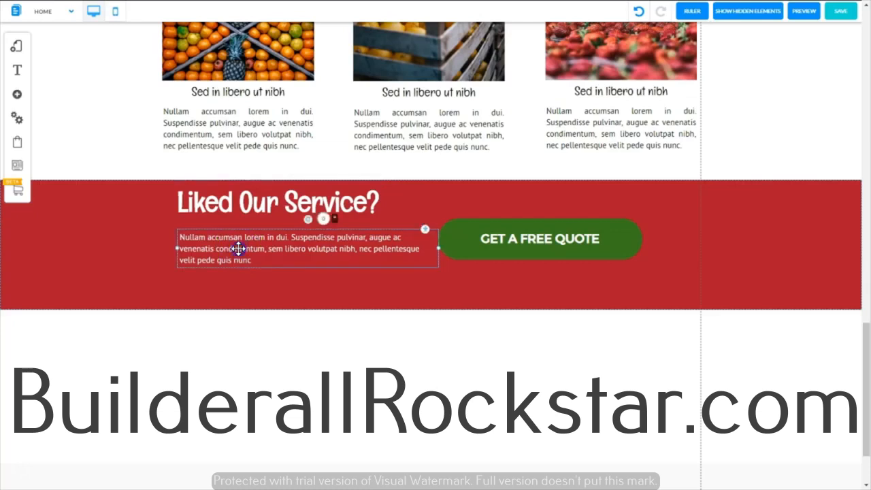
drag(238, 248, 238, 245)
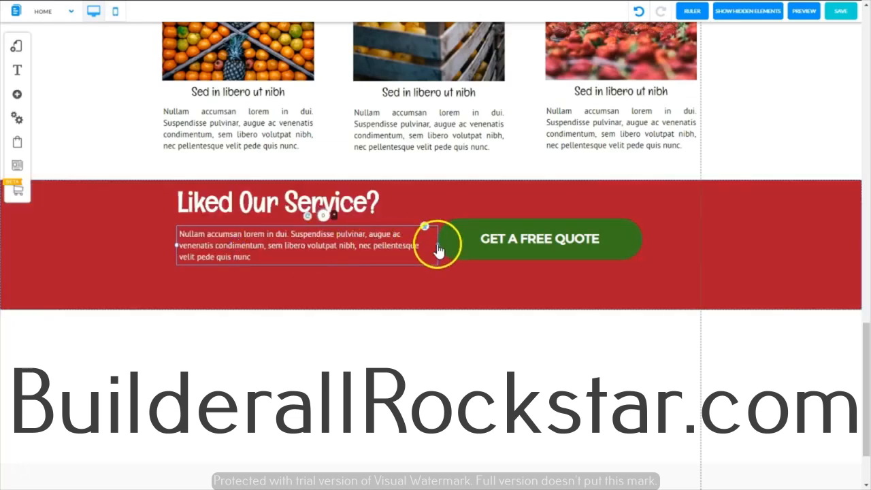
drag(435, 245, 421, 250)
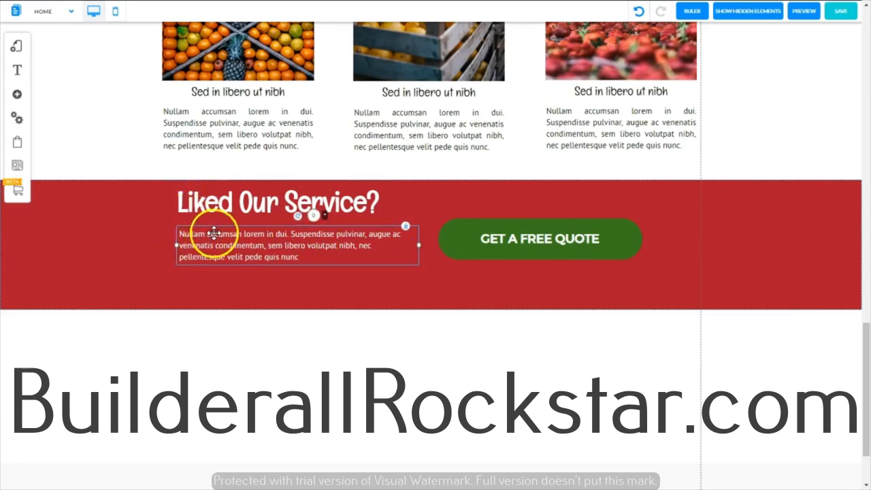
drag(215, 233, 217, 235)
Step: Shift the banner's "GET A FREE QUOTE" button slightly right and up to balance it with the text, and select the banner
click(635, 249)
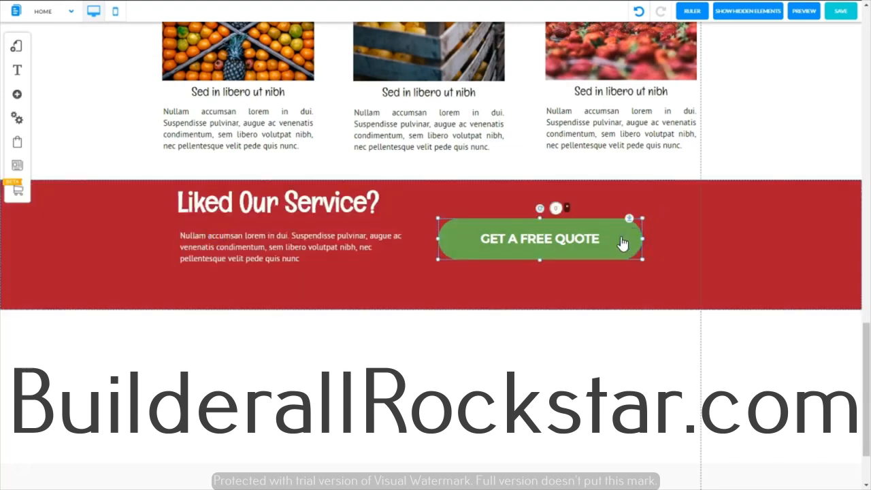
drag(621, 241, 644, 237)
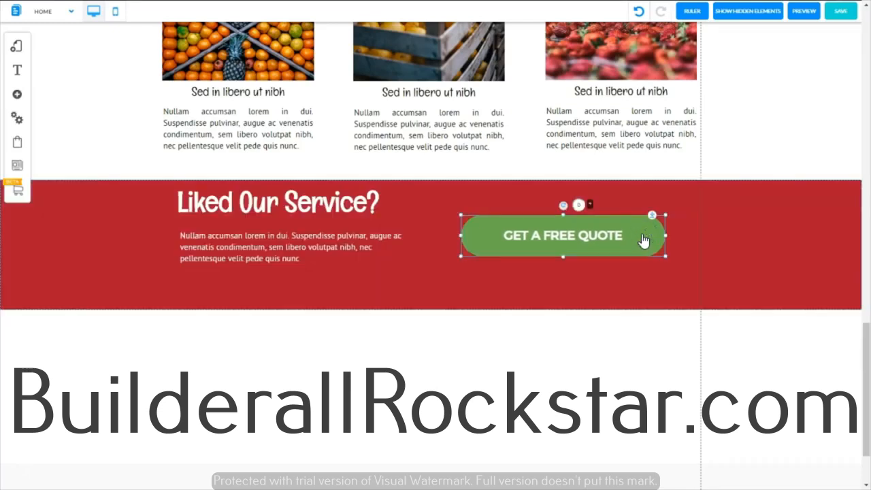
click(409, 249)
click(383, 297)
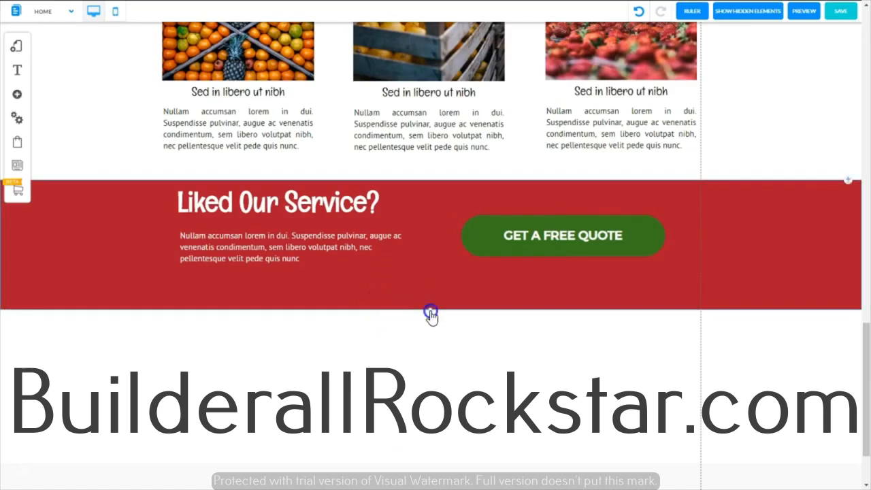
Step: Shorten the red banner to end just below its paragraph, and move the "GET A FREE QUOTE" button slightly up and left to rebalance it
drag(431, 314, 431, 275)
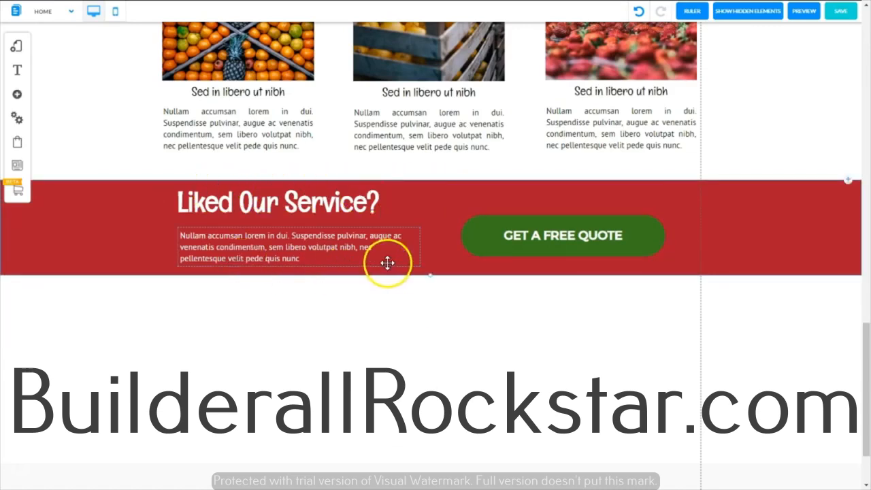
click(643, 232)
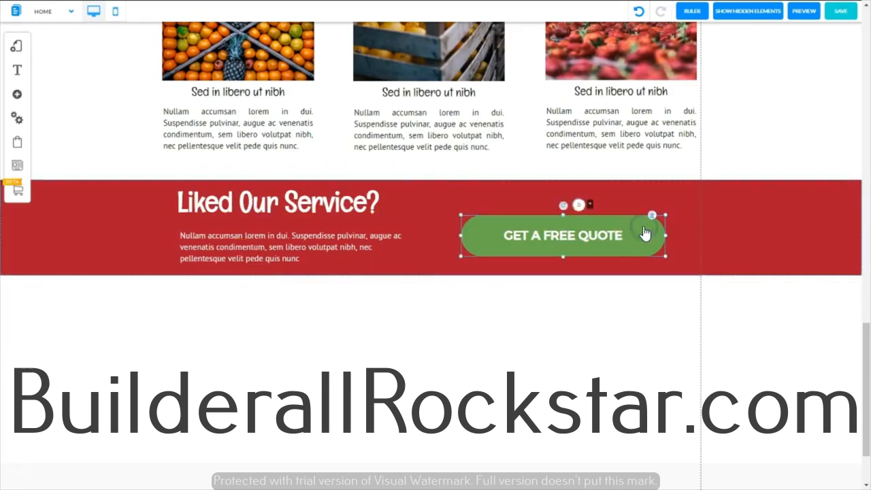
drag(644, 232, 615, 223)
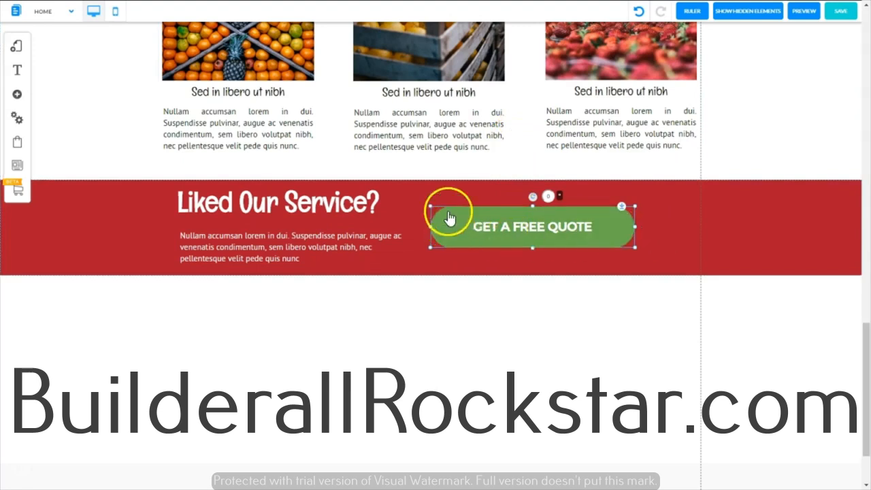
drag(447, 225, 468, 222)
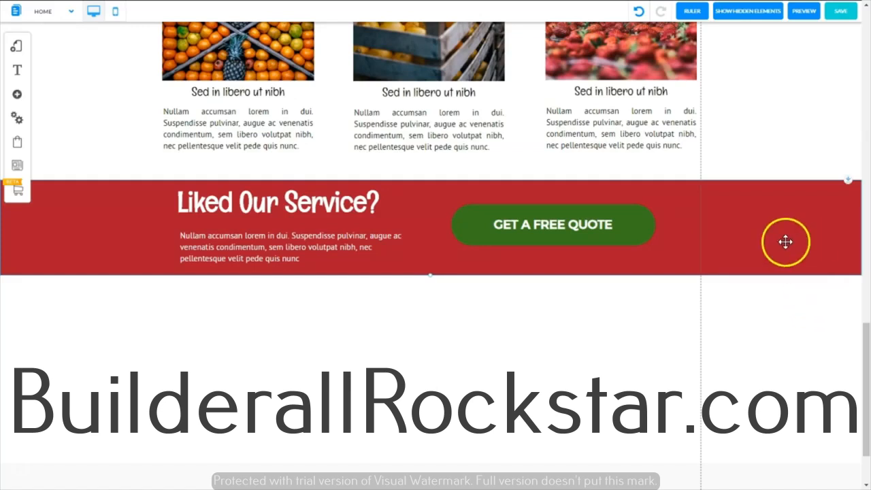
Step: Preview the page, return to editing, and save the default layout and Home page changes
click(803, 14)
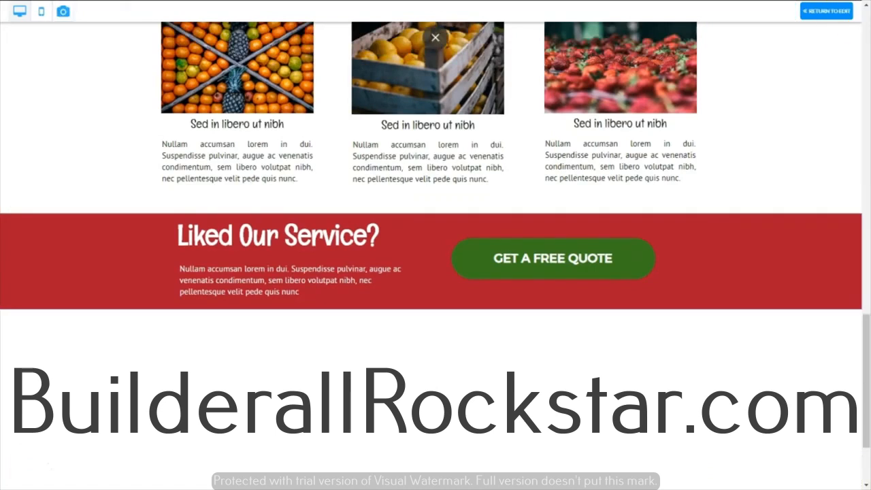
click(823, 11)
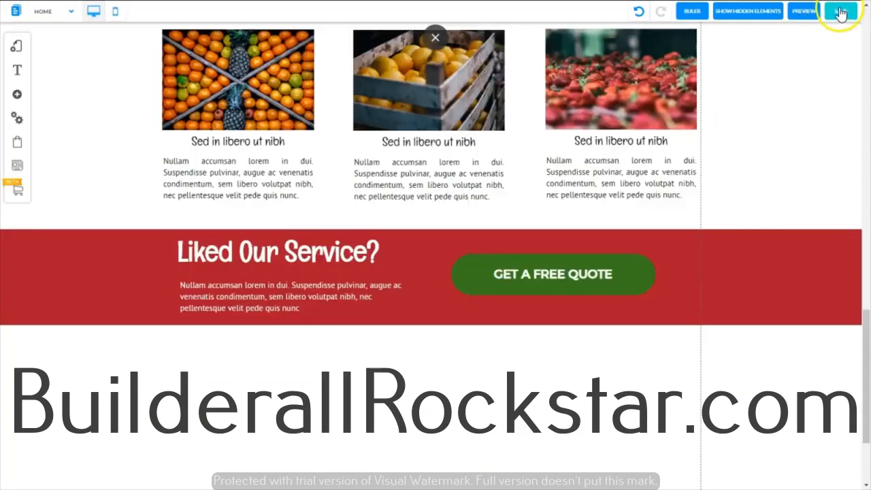
click(840, 13)
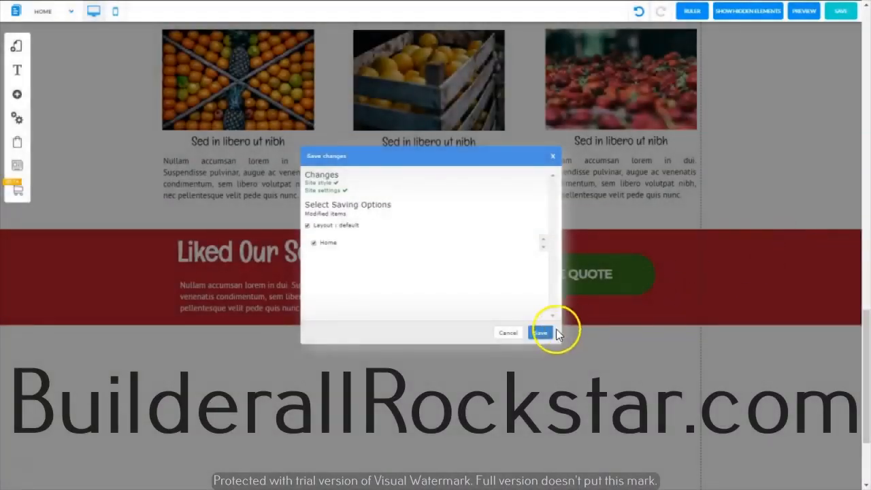
click(542, 333)
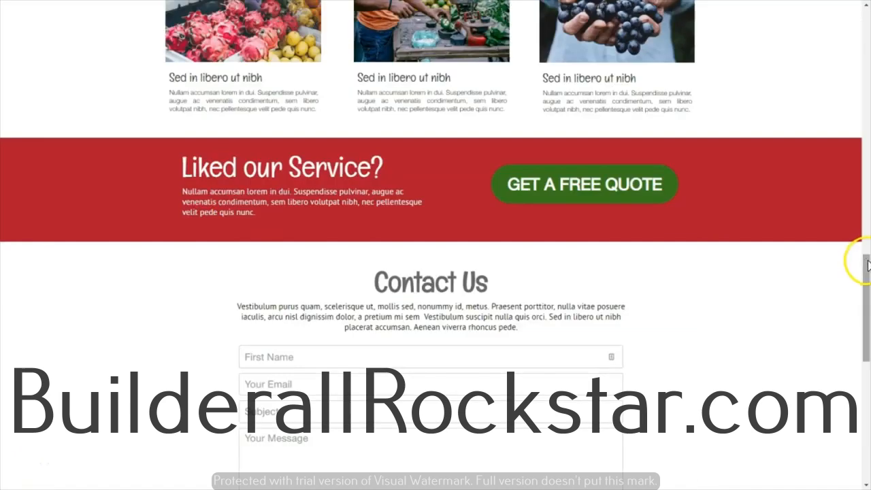
Step: Examine the reference page's Contact Us section, including its heading, paragraph, form fields and submit button
drag(867, 264, 862, 296)
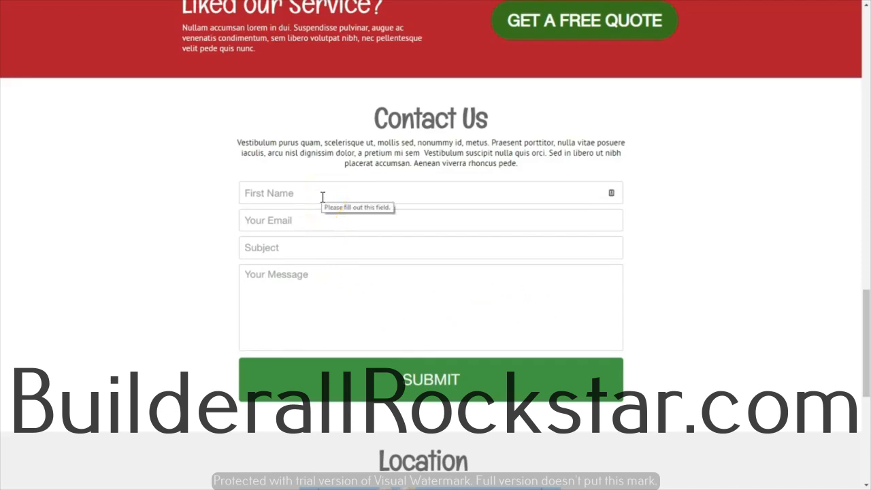
click(325, 220)
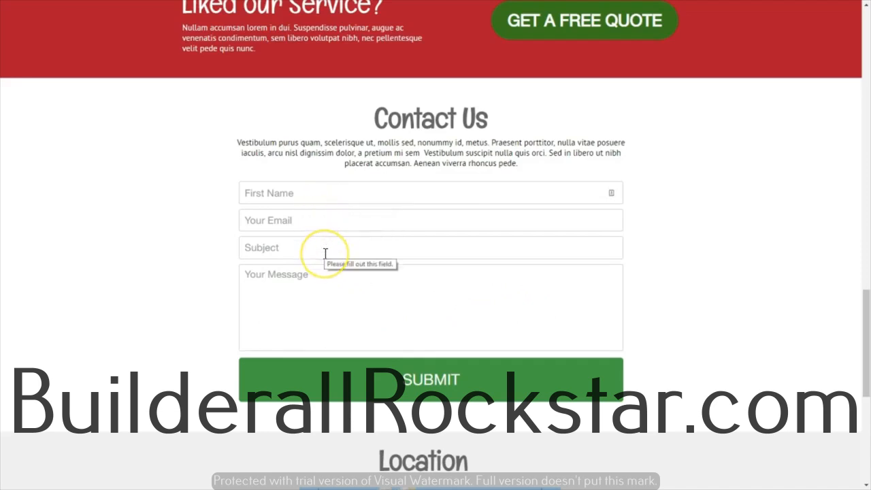
click(336, 299)
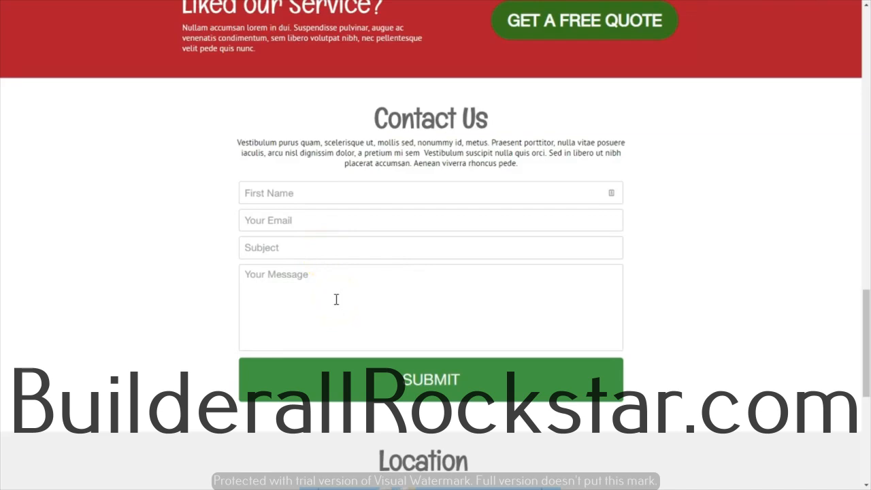
click(371, 389)
triple_click(504, 164)
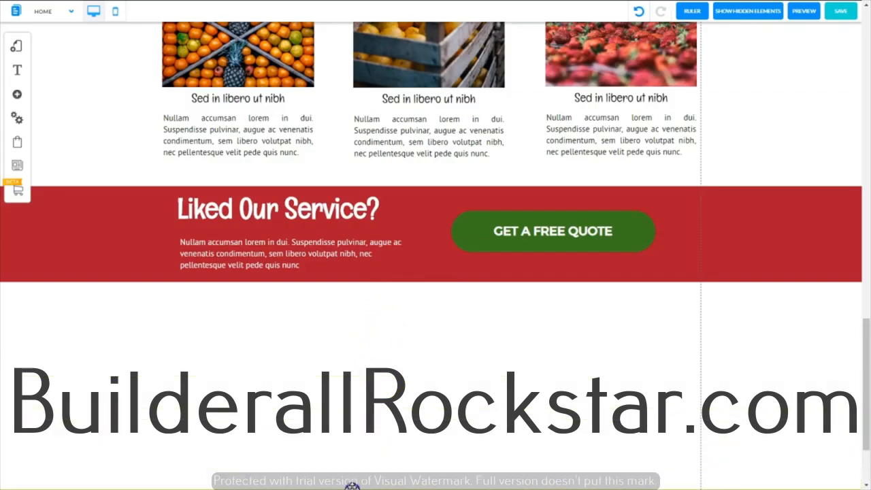
Step: Add a Classic blue banner and position it directly beneath the red "Liked Our Service?" banner
scroll(273, 306, down, 2)
click(17, 95)
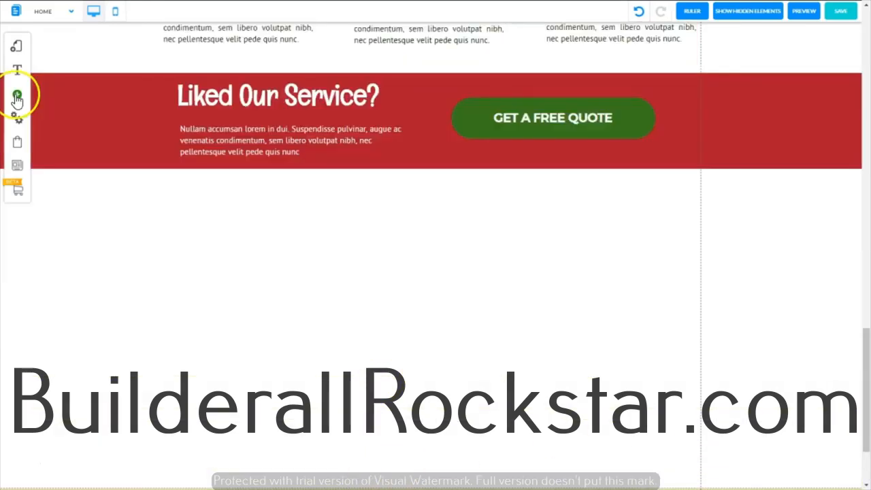
click(17, 97)
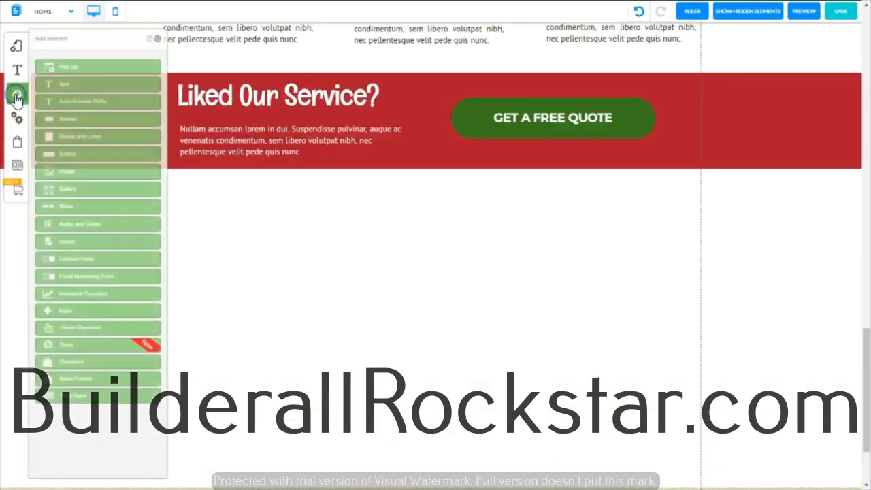
click(90, 119)
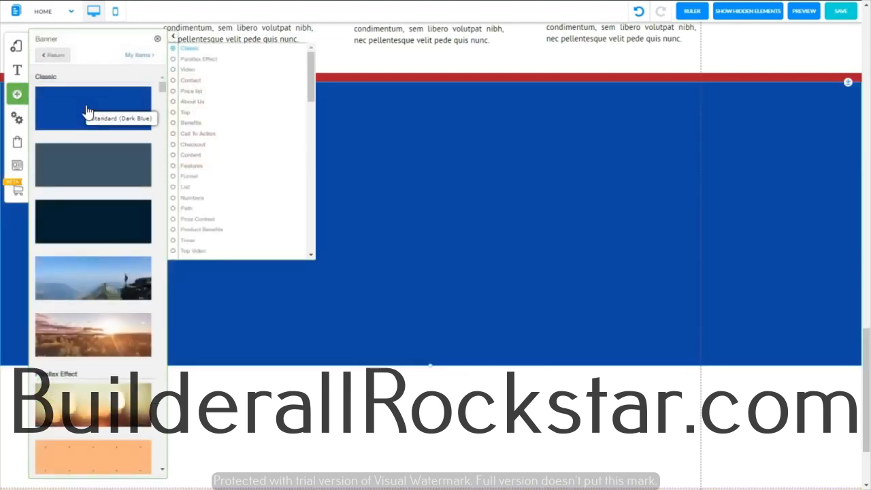
click(157, 40)
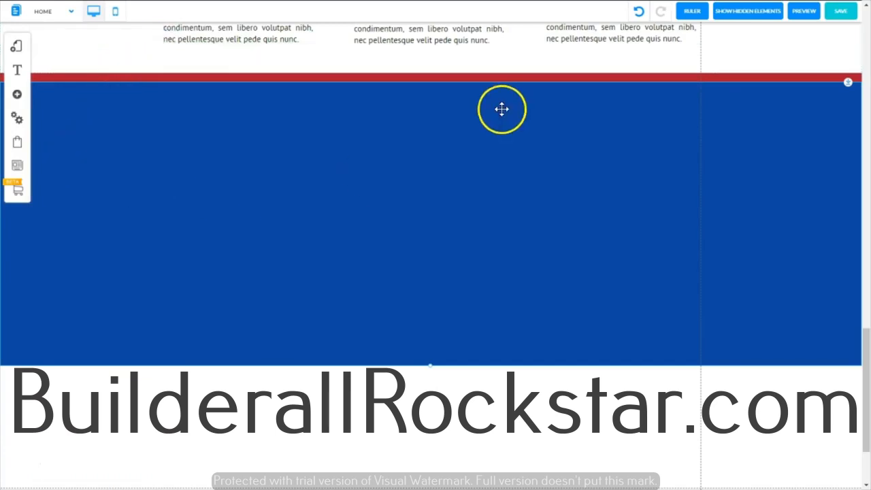
drag(451, 102, 443, 276)
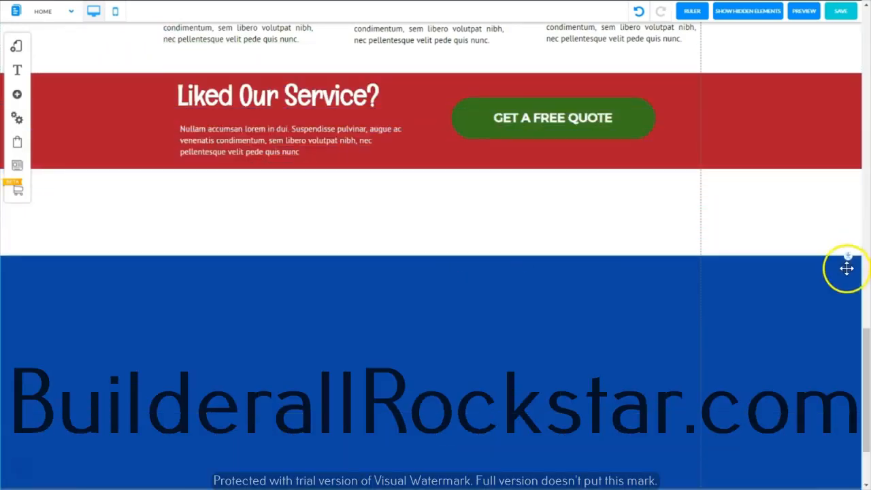
drag(846, 268, 828, 167)
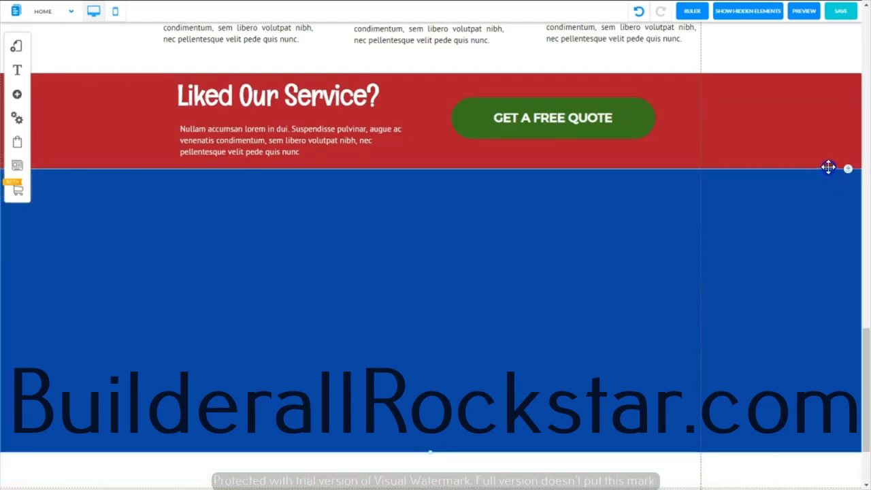
Step: Change the new blue banner's background color to white
right_click(423, 218)
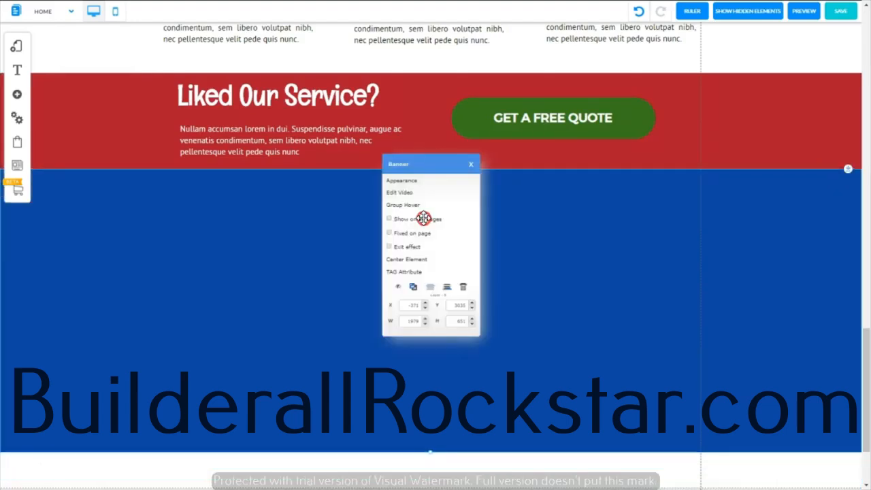
click(411, 182)
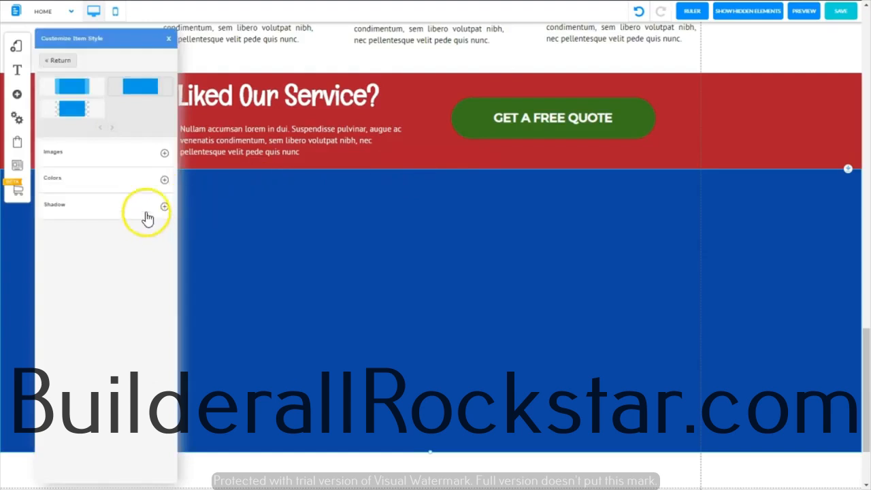
click(164, 182)
click(259, 60)
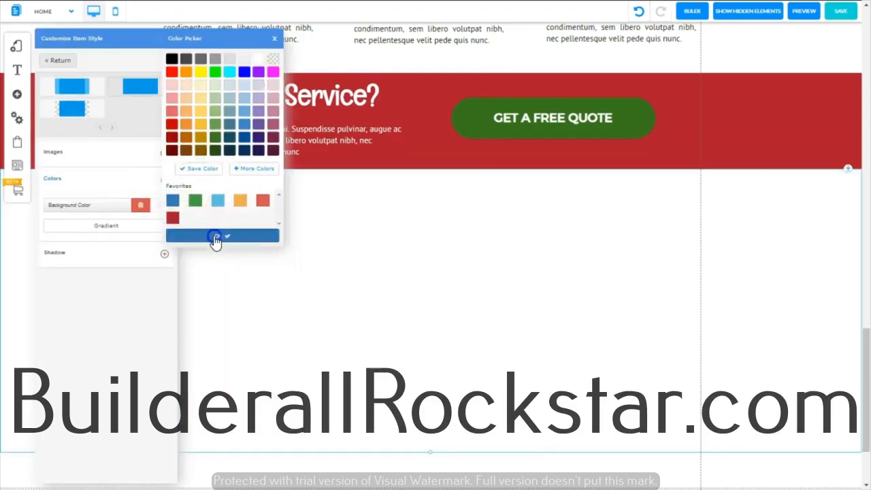
click(214, 237)
click(214, 236)
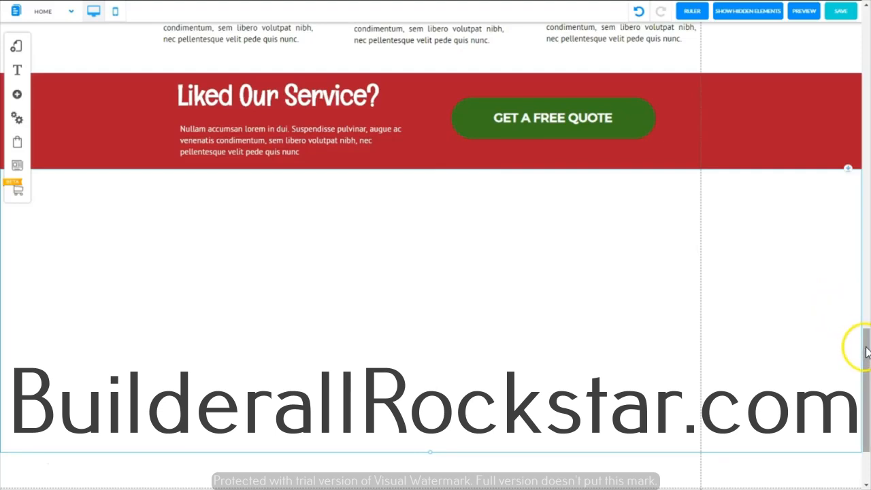
Step: Duplicate the "What We Do" heading and move the copy into the white banner just below the red one
drag(866, 351, 854, 234)
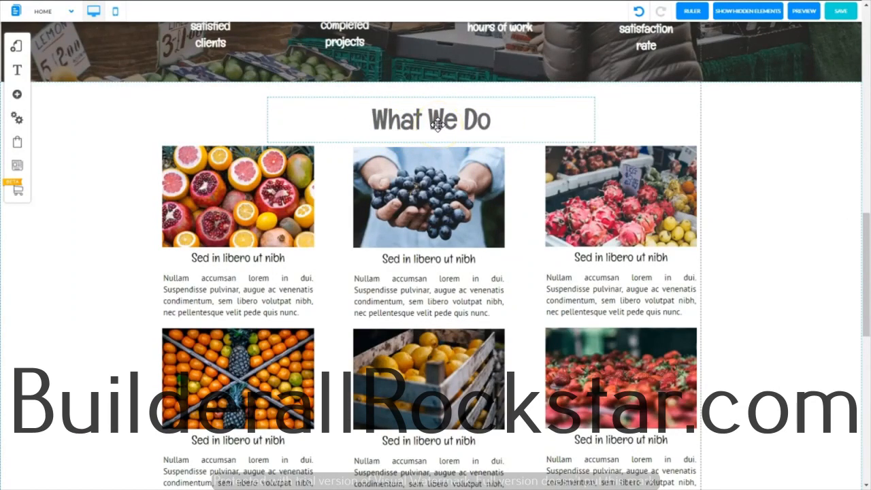
click(343, 129)
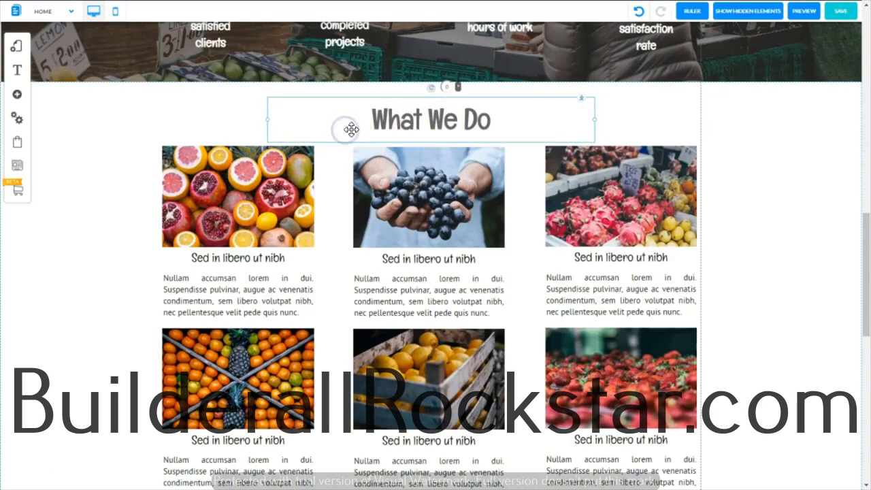
key(ctrl+v)
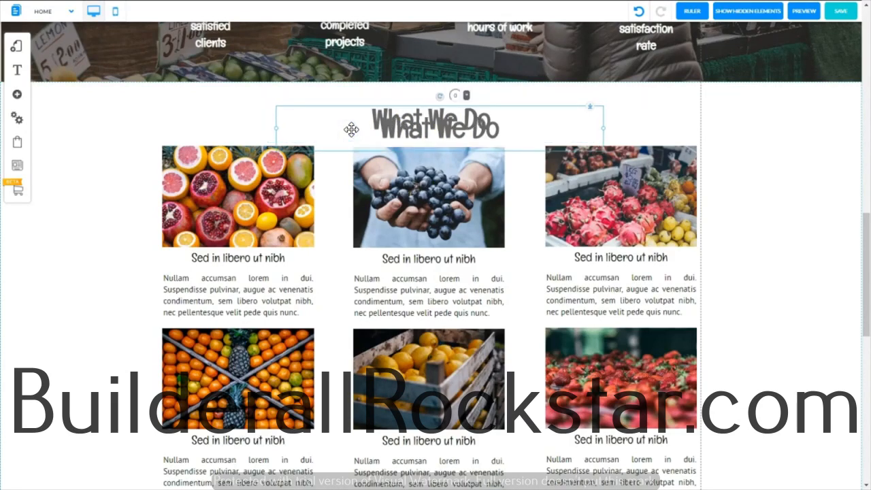
drag(351, 130, 419, 487)
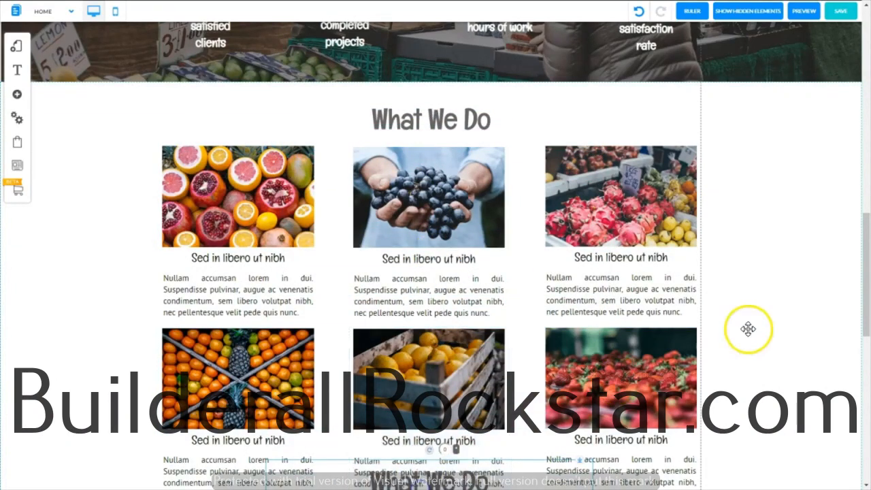
drag(396, 332, 403, 287)
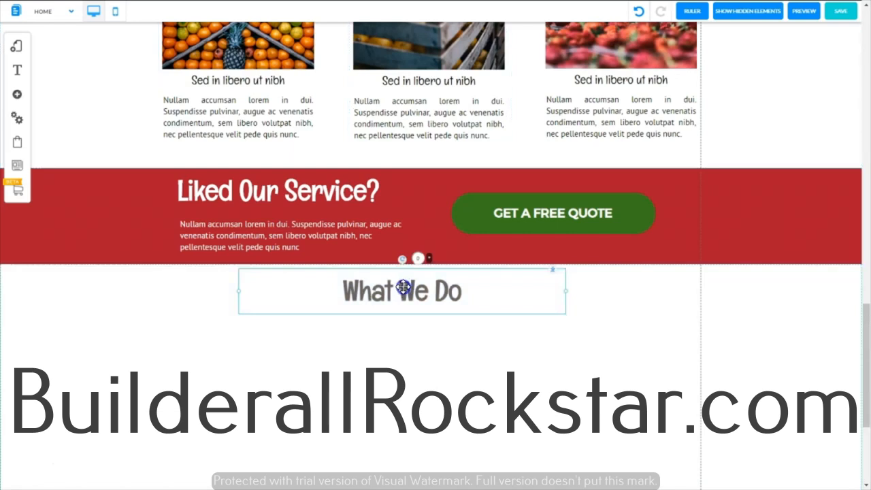
Step: Change the copied heading's text to "Contact Us" and center the heading on the page
double_click(403, 287)
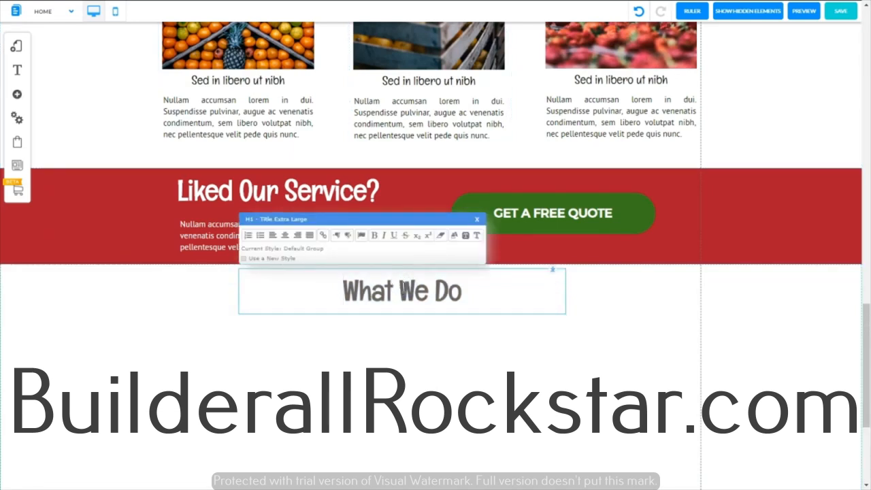
drag(467, 292, 333, 305)
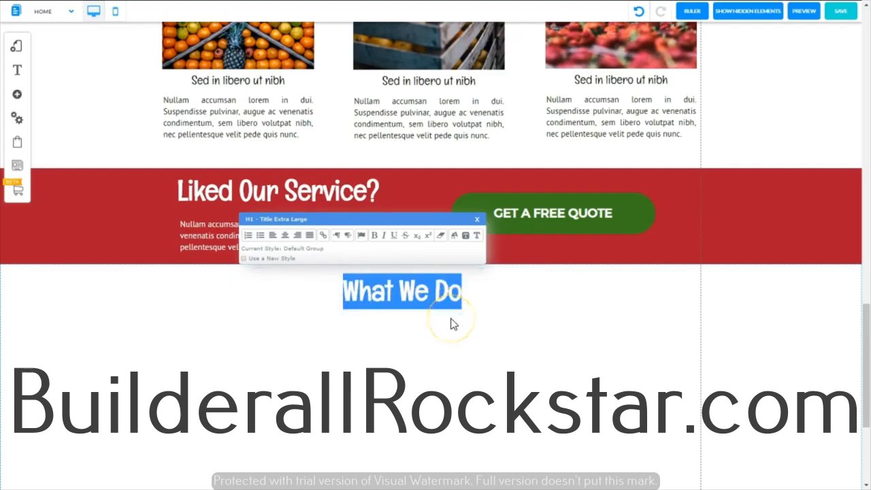
text(Contact Us)
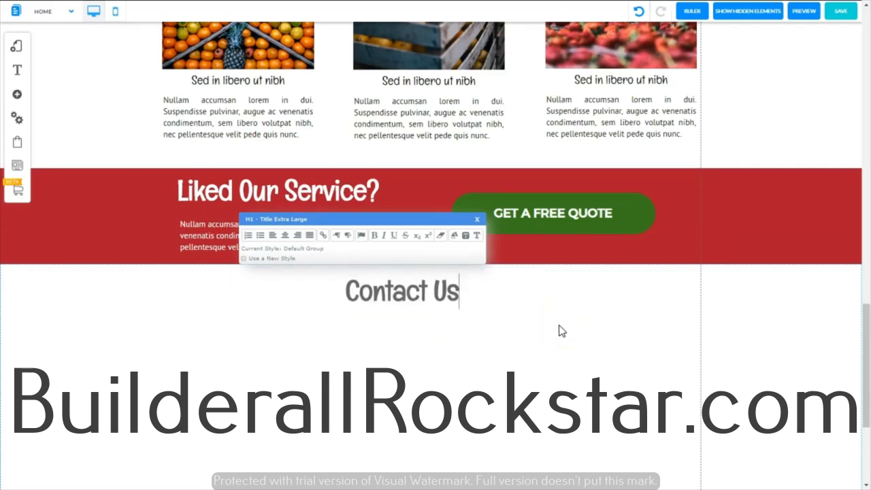
click(558, 330)
click(398, 291)
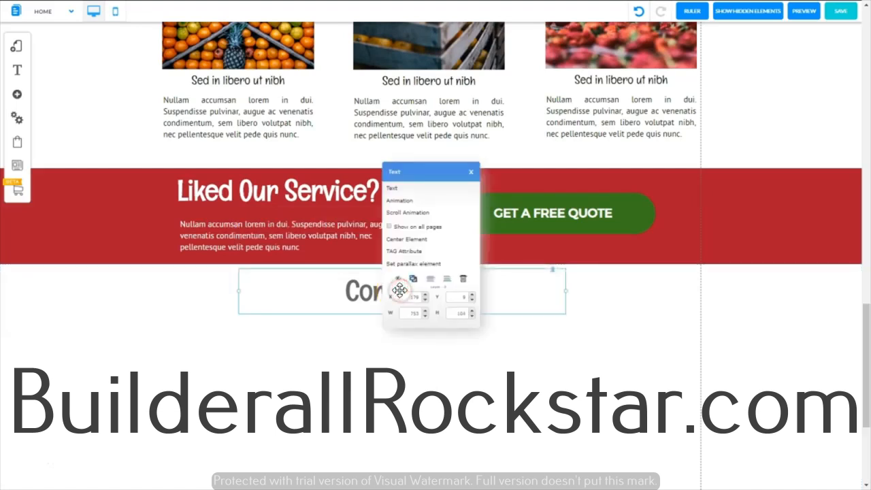
click(408, 238)
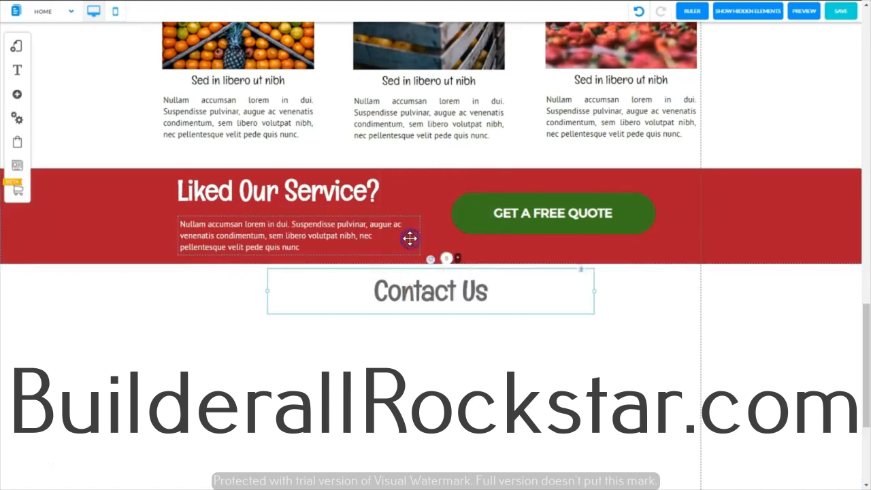
click(648, 361)
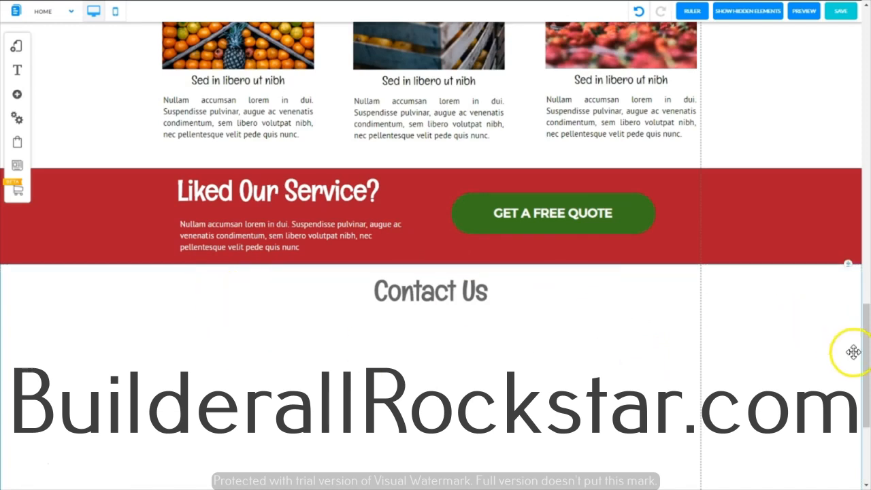
drag(865, 325, 863, 347)
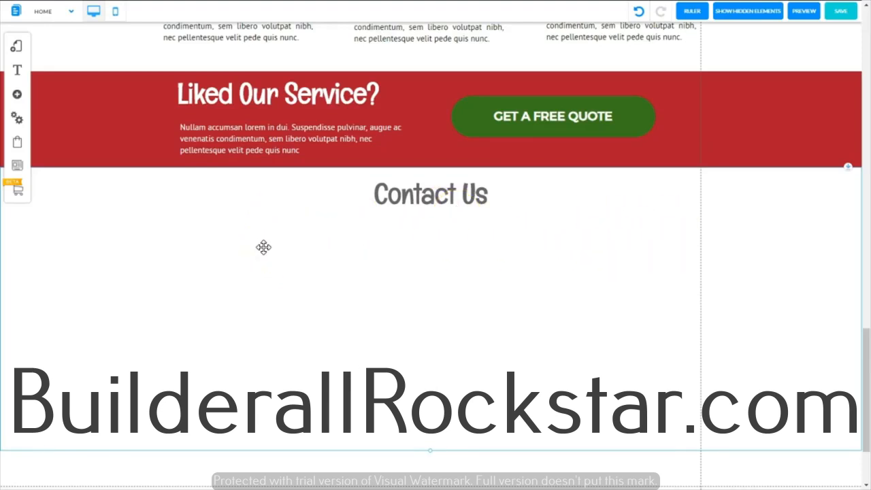
drag(264, 247, 250, 120)
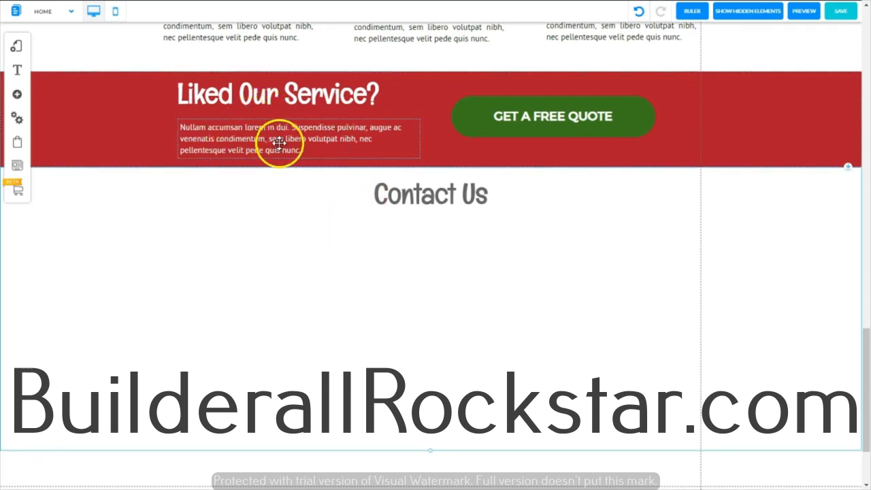
Step: Duplicate the red banner's paragraph beneath the "Contact Us" heading and replace its text with the copied "Vestibulum purus quam" paragraph
click(259, 140)
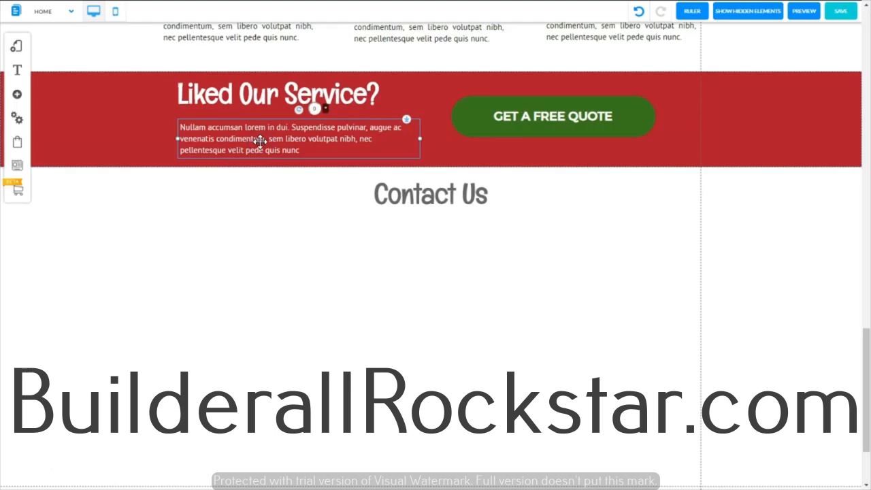
drag(260, 141, 296, 254)
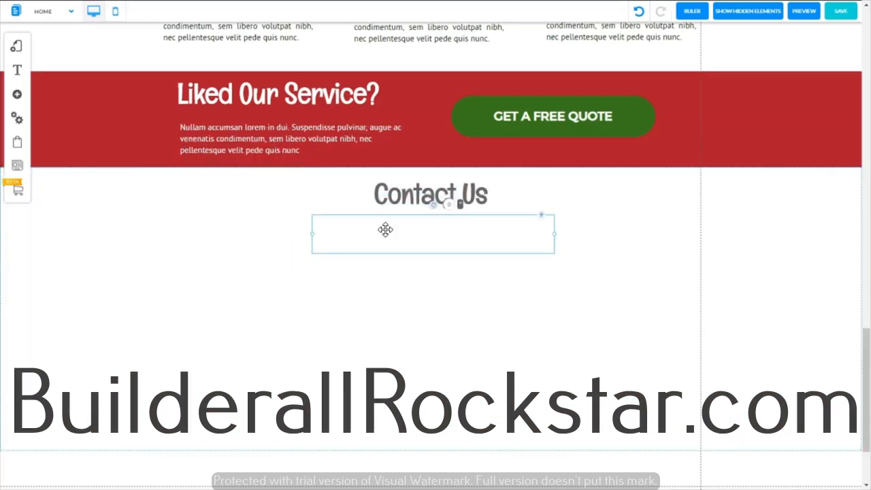
double_click(385, 230)
drag(462, 245, 298, 207)
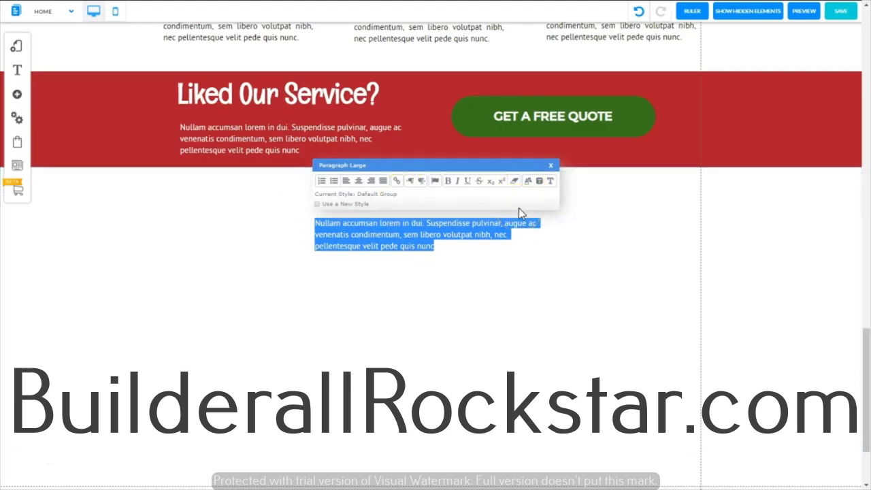
text(Vestibulum purus quam, scelerisque ut, mollis sed, nonummy id, metus. Praesent porttitor, nulla vitae posuere iaculis, arcu nisl dignissim dolor, a pretium mi sem  Vestibulum suscipit nulla quis orci. Sed in libero ut nibh placerat accumsan. Aenean viverra rhoncus pede.)
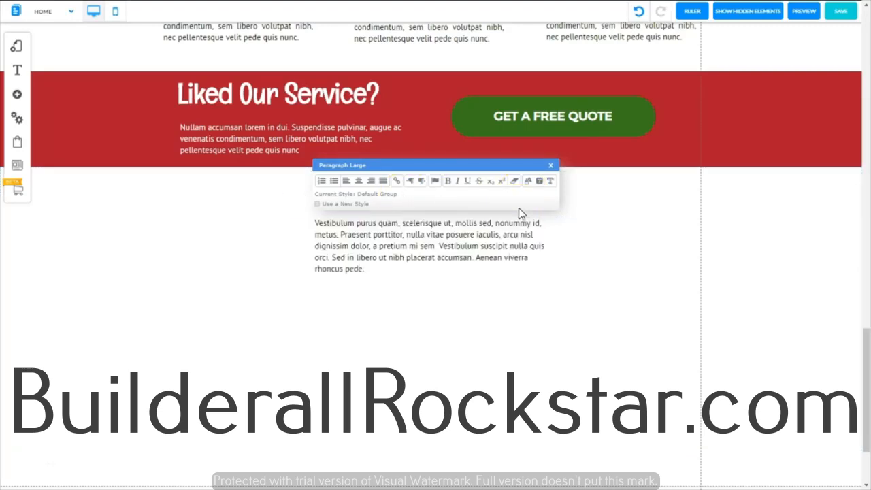
click(588, 252)
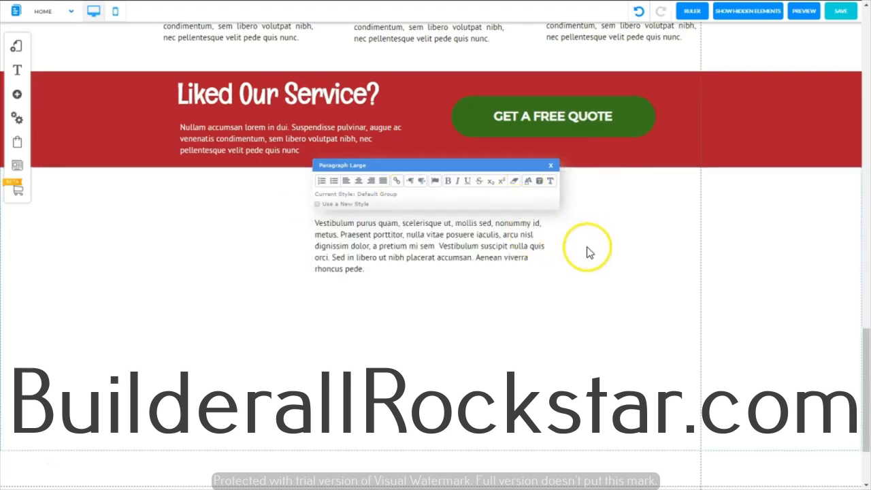
Step: Center-align all the text in the paragraph beneath the "Contact Us" heading
click(367, 266)
drag(367, 266, 312, 220)
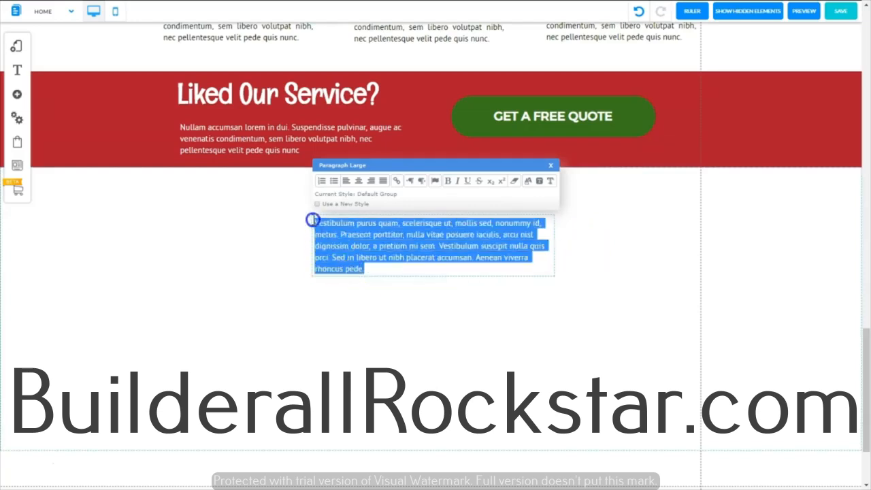
click(358, 182)
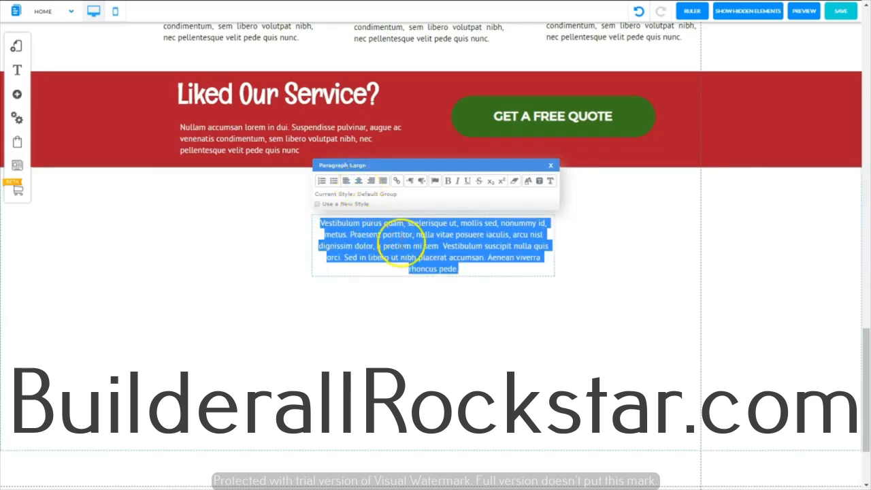
click(405, 249)
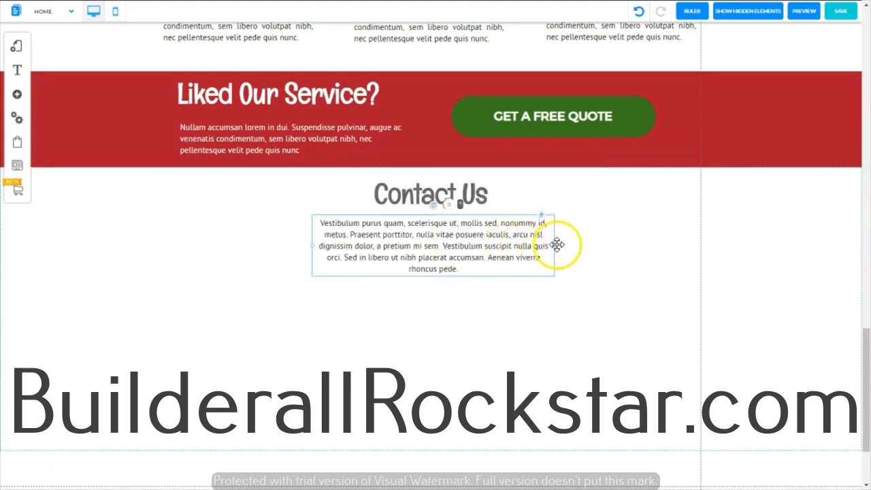
Step: Widen the "Contact Us" paragraph so its text wraps onto three lines, and center it on the page just beneath the heading
drag(555, 251, 510, 238)
click(555, 224)
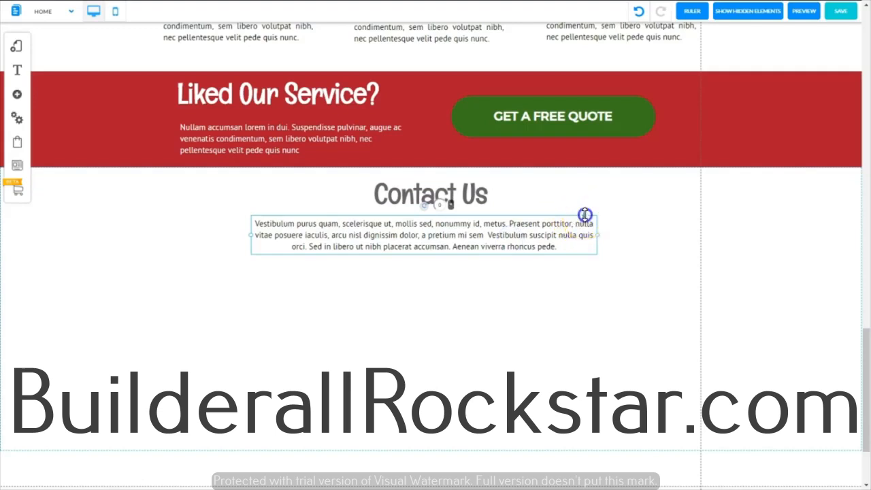
drag(584, 215, 586, 202)
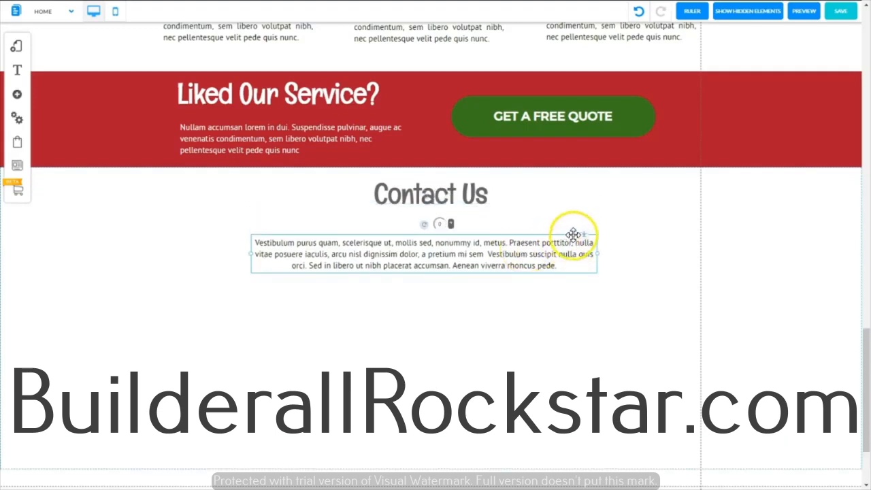
drag(586, 233, 587, 218)
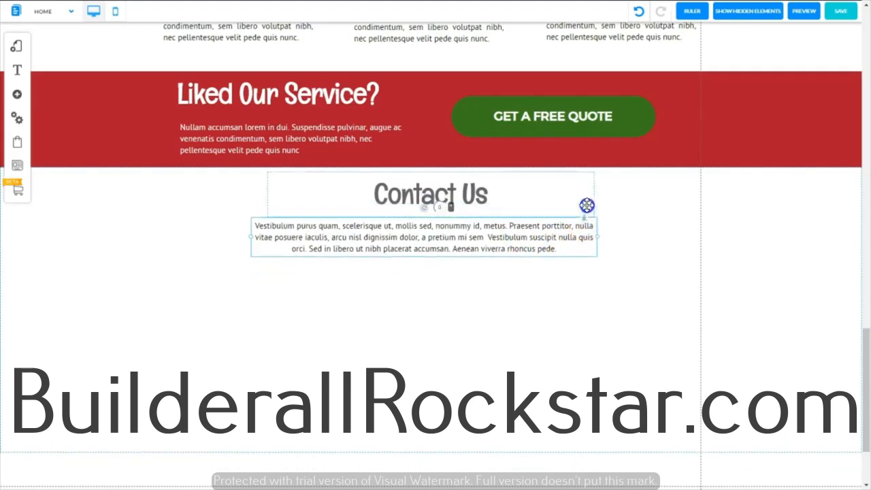
click(506, 181)
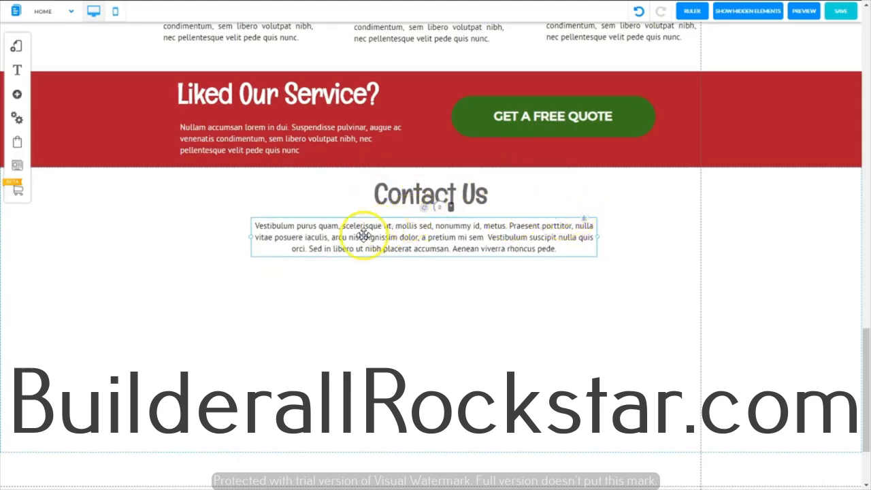
right_click(454, 233)
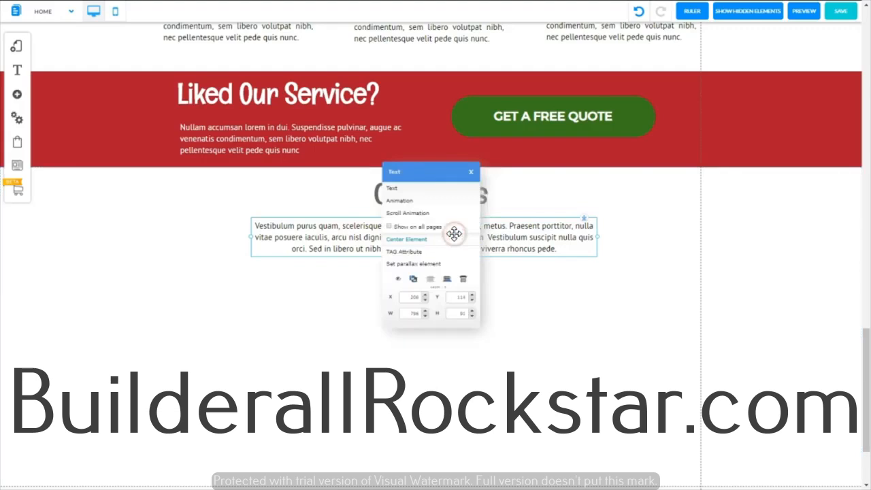
click(416, 239)
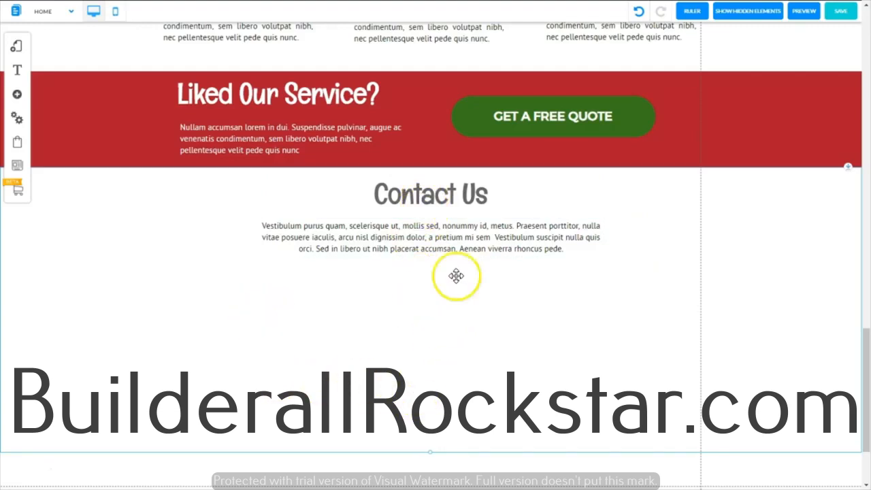
Step: Widen the "Contact Us" paragraph further to about 888 px and center it on the page again
click(458, 233)
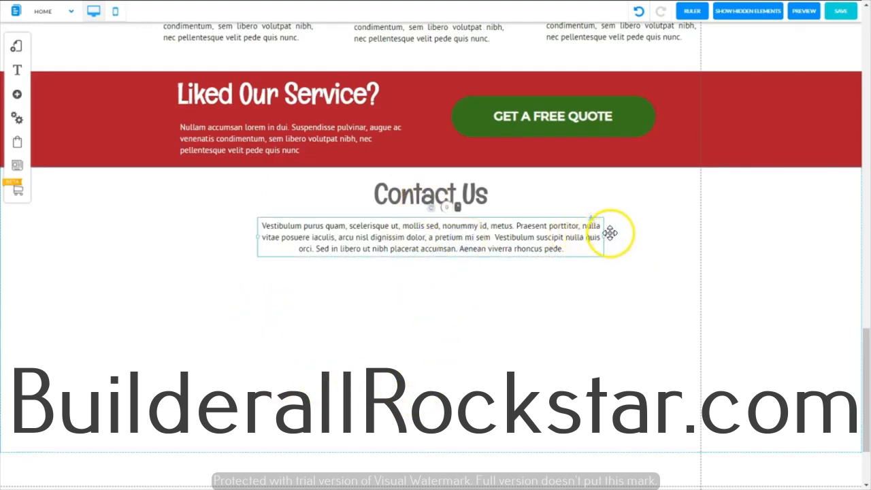
drag(604, 237, 648, 237)
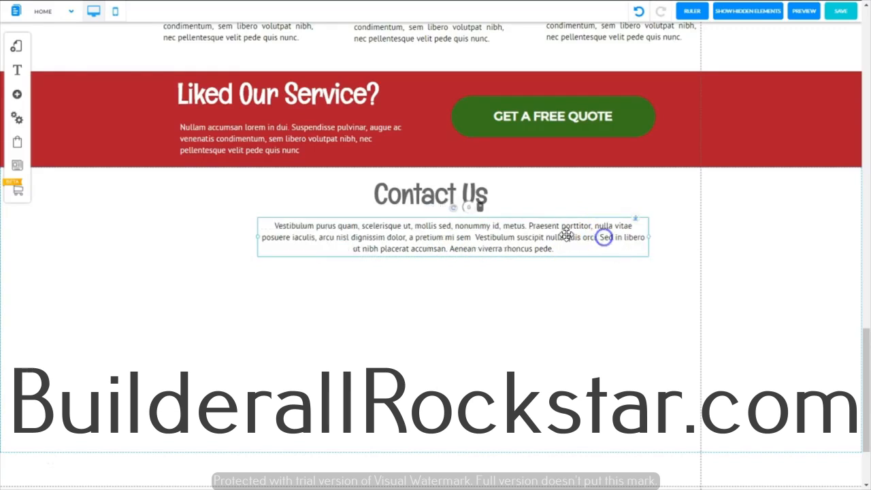
right_click(567, 233)
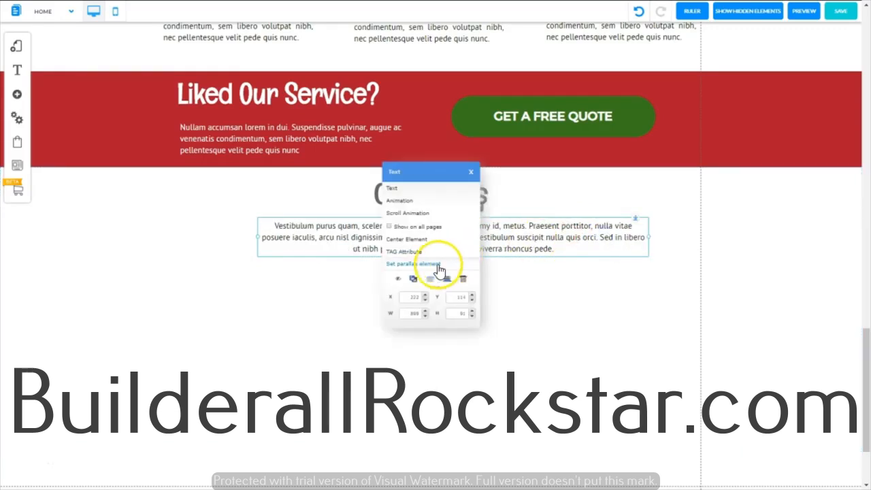
Step: Extend the white banner downward and add the contact form with name, email, subject and message fields and a green Send button
drag(865, 367, 866, 447)
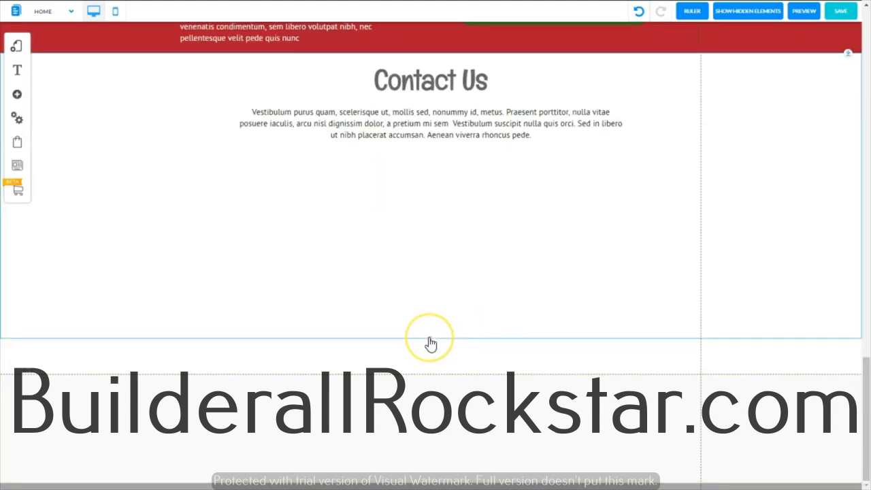
drag(430, 359, 431, 436)
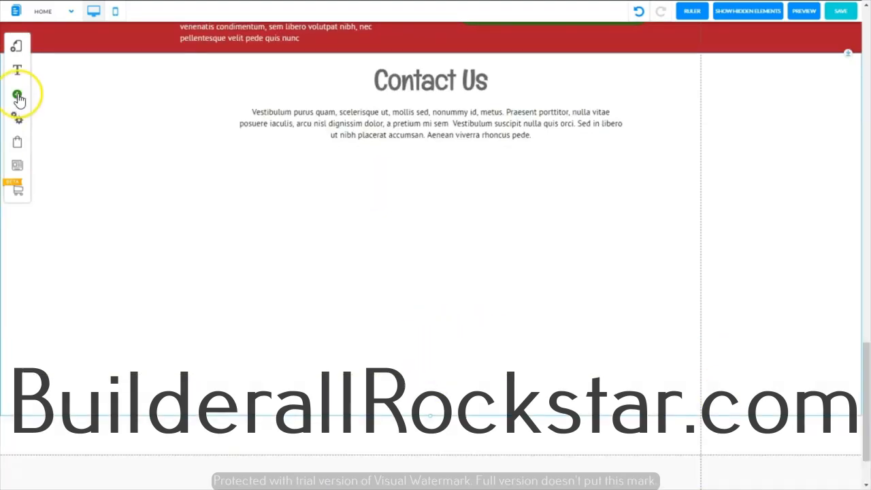
click(17, 96)
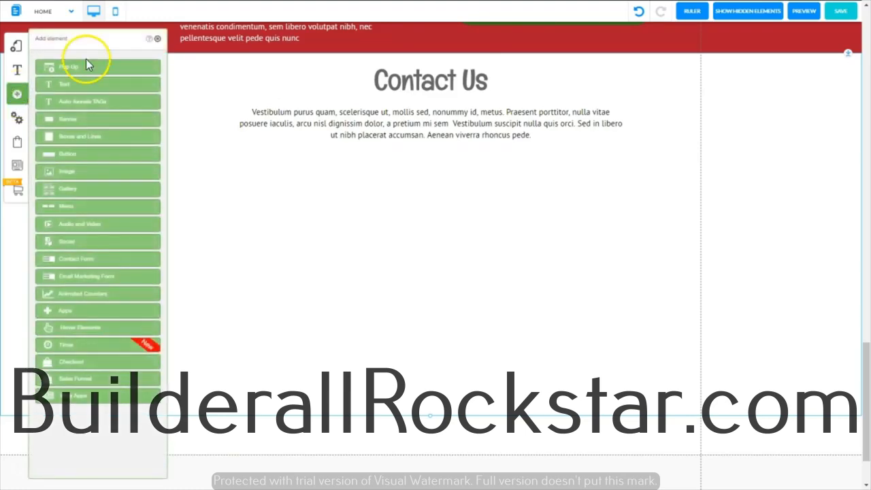
click(74, 263)
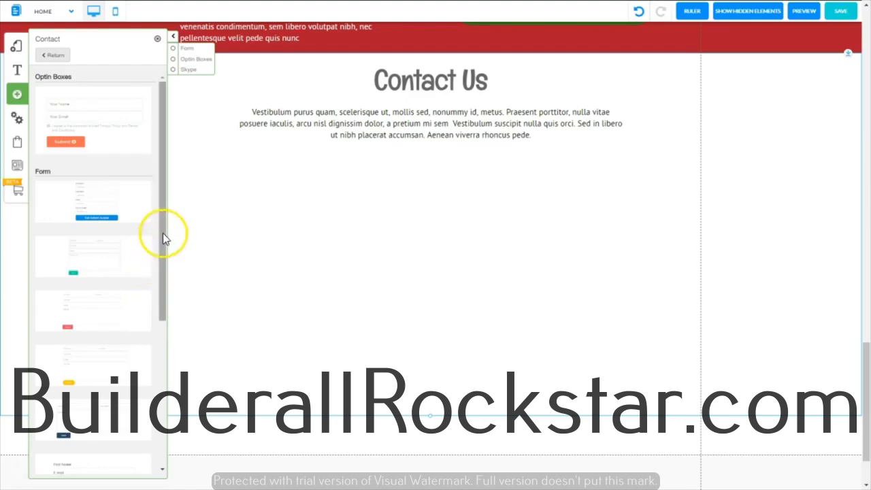
drag(163, 233, 161, 385)
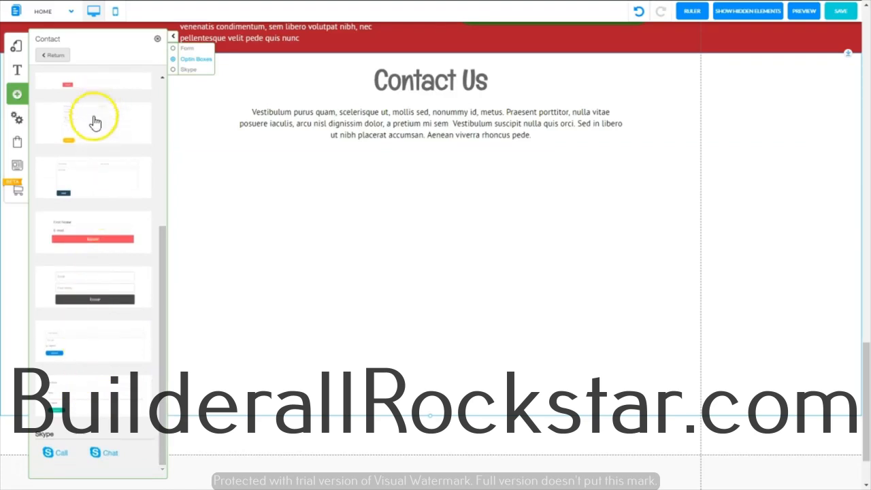
drag(164, 334, 184, 191)
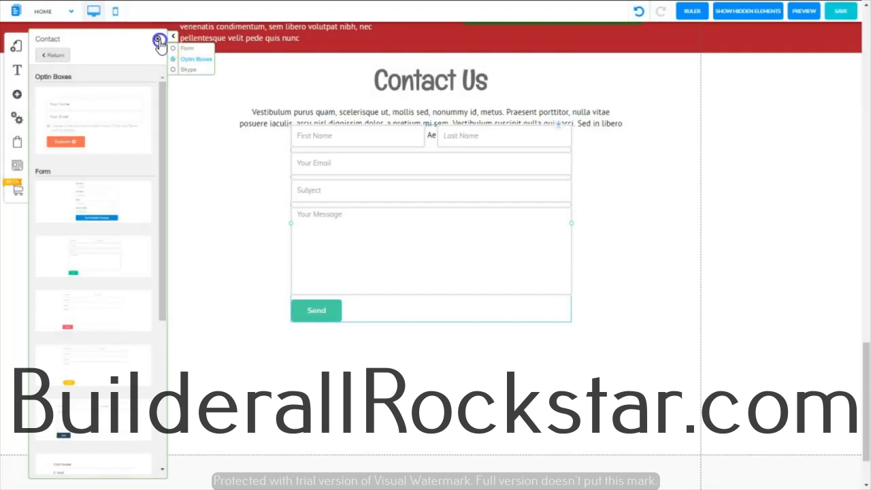
click(158, 40)
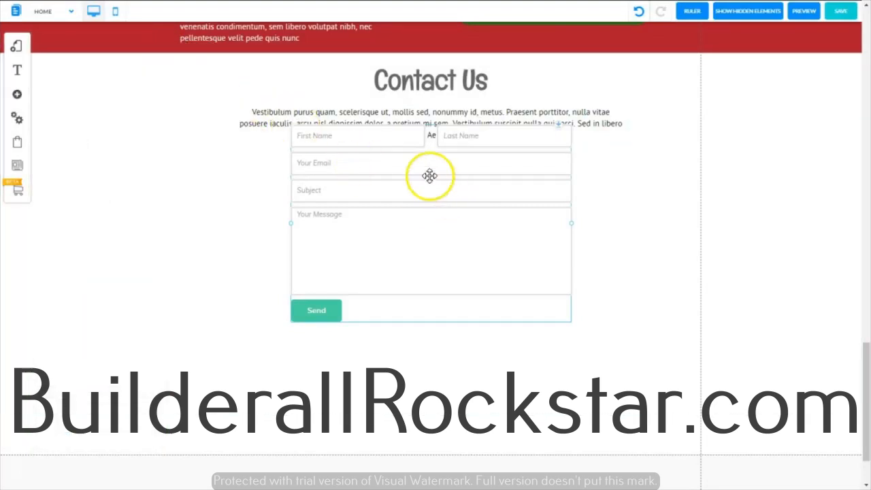
Step: Move the contact form just below the "Contact Us" paragraph and widen it on both sides to nearly the paragraph's width
drag(428, 176, 422, 204)
drag(565, 251, 626, 256)
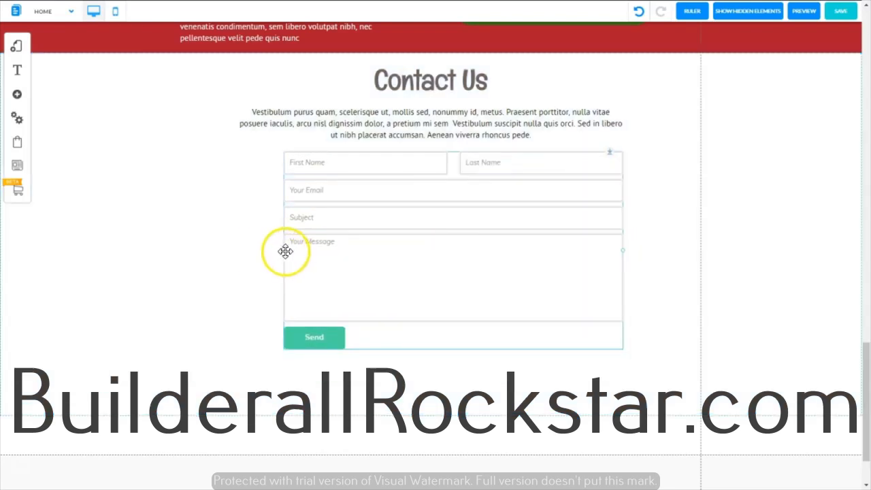
mouse_move(283, 253)
mouse_down()
mouse_move(231, 258)
mouse_move(274, 262)
mouse_up()
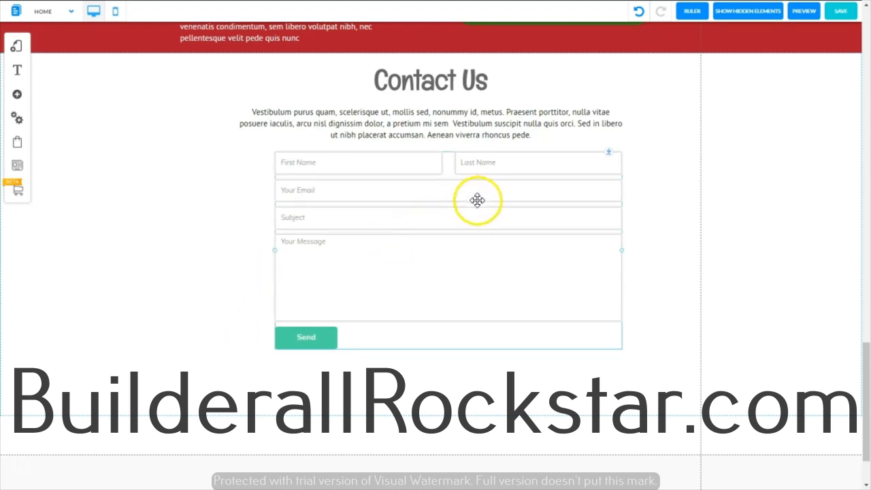
Step: Open the contact form's Form_custom_2 appearance style for customization and show its label and form field style settings
scroll(477, 200, down, 1)
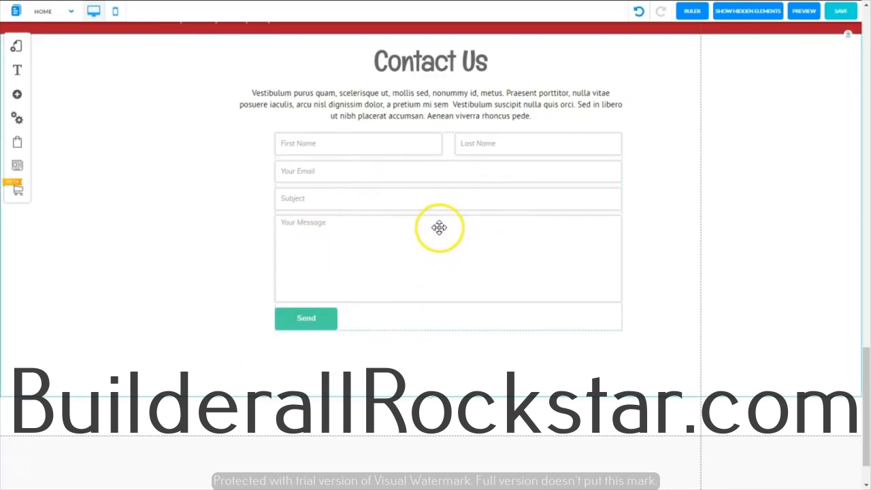
right_click(428, 194)
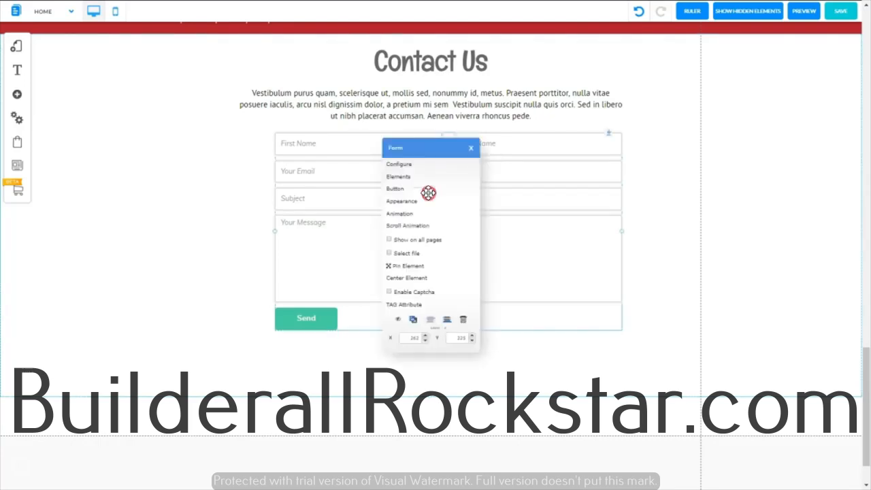
click(412, 203)
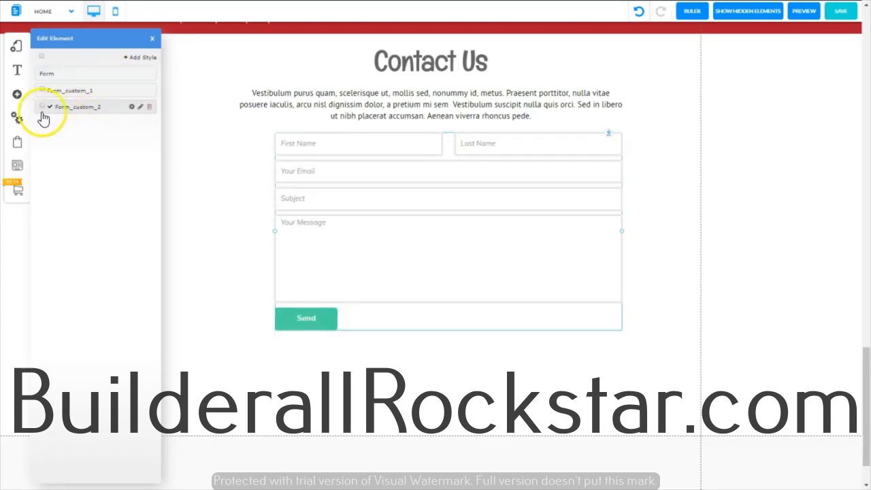
click(131, 108)
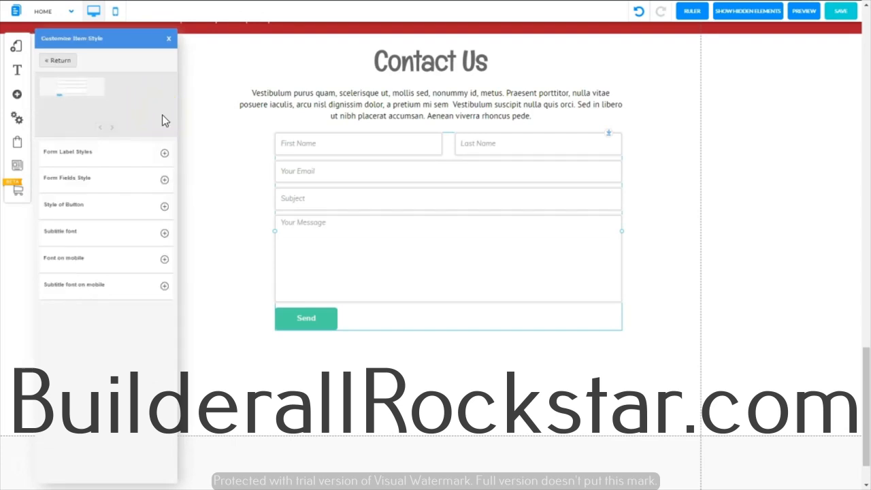
click(163, 155)
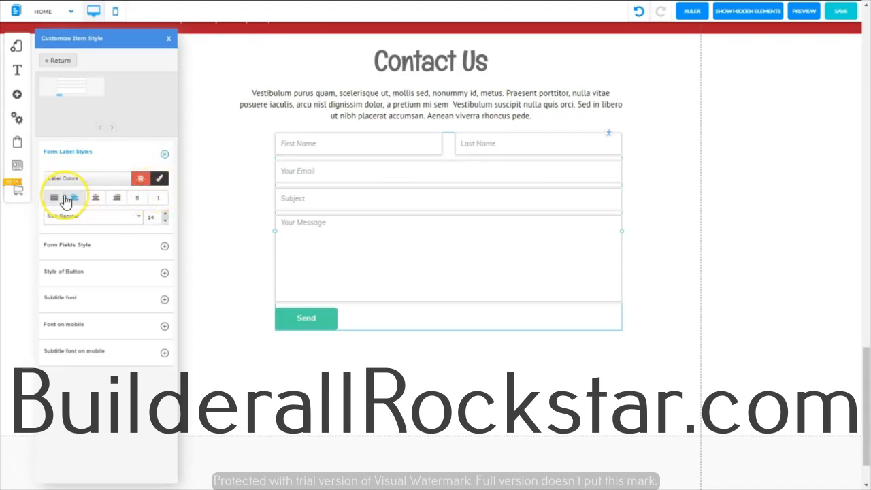
click(164, 246)
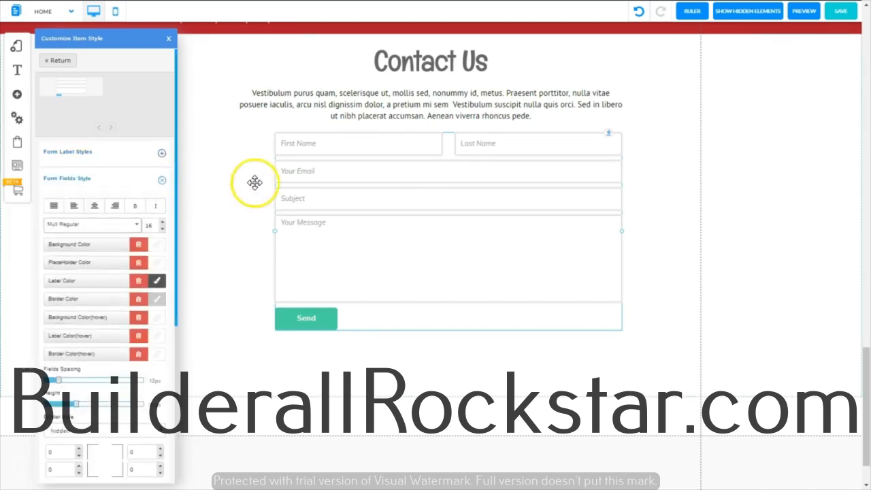
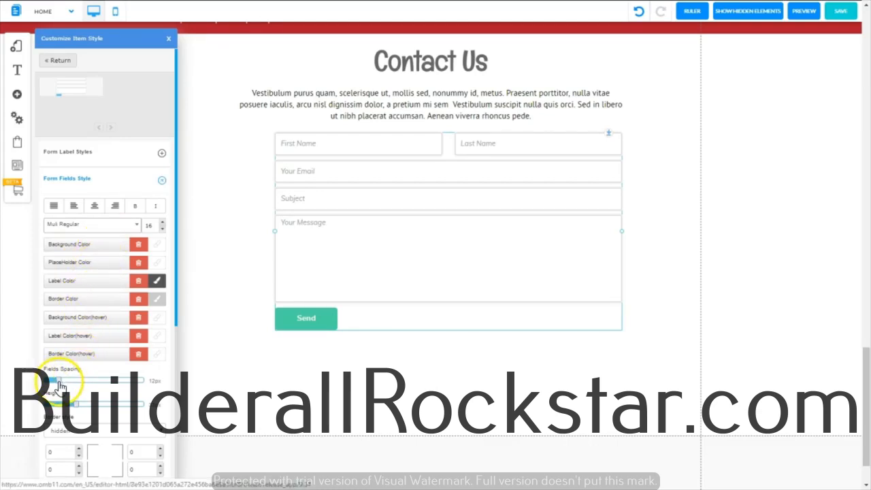
Step: Set the contact form fields' height to 37 px and toggle the fields' shadow on and off again
drag(62, 384, 80, 407)
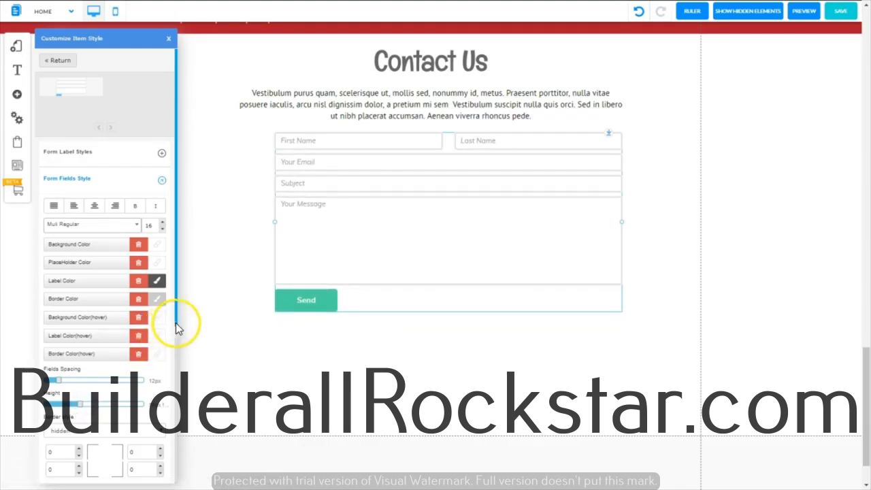
drag(176, 325, 160, 487)
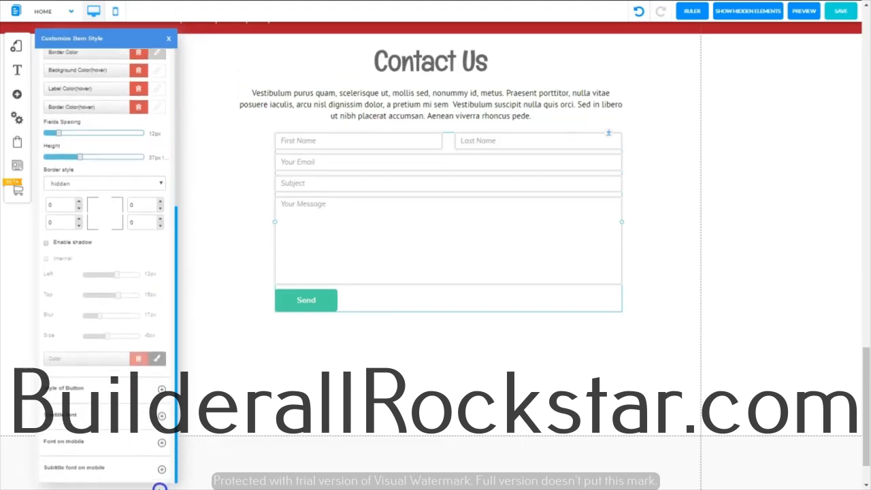
click(47, 245)
click(47, 244)
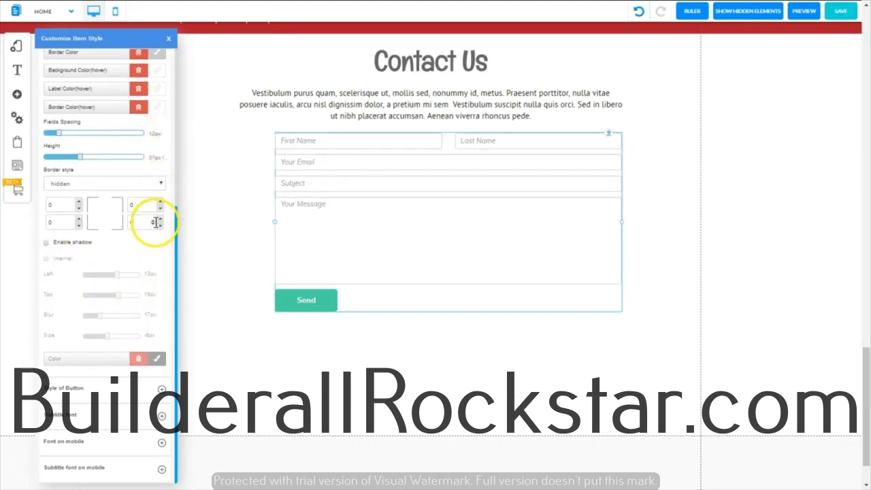
Step: Change the Send button's background color to the dark green saved among the favorite colors
click(162, 390)
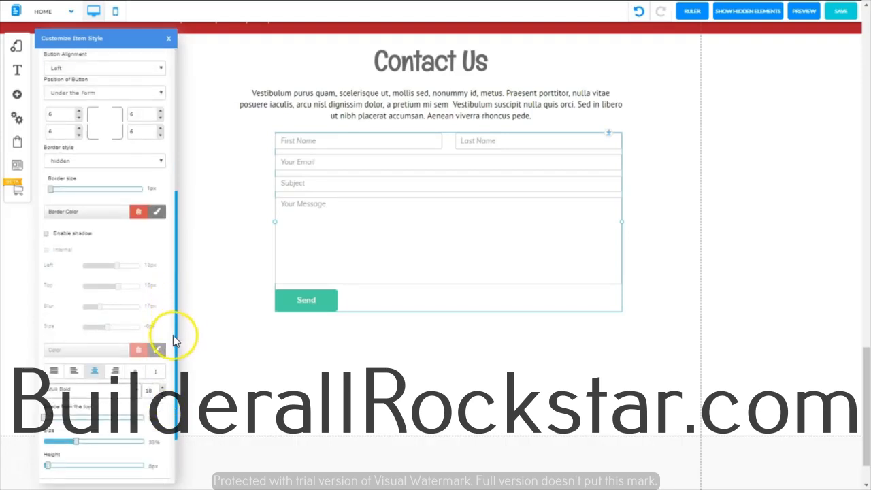
scroll(80, 249, up, 2)
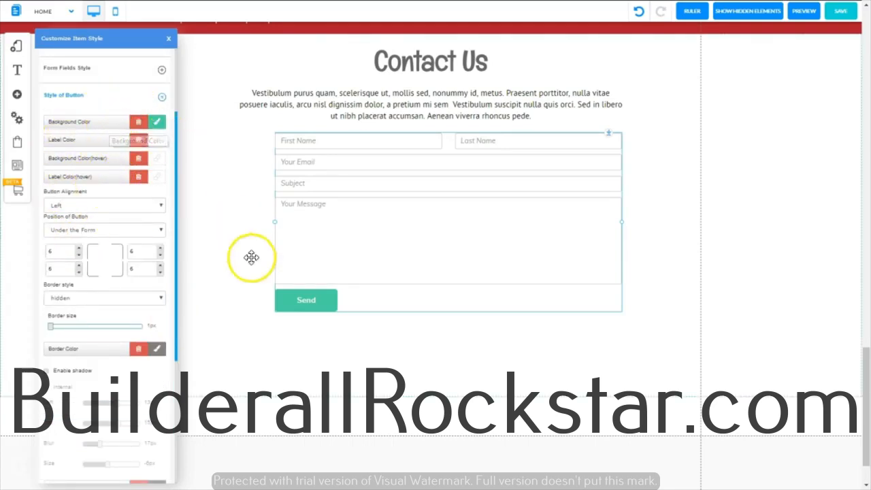
click(162, 129)
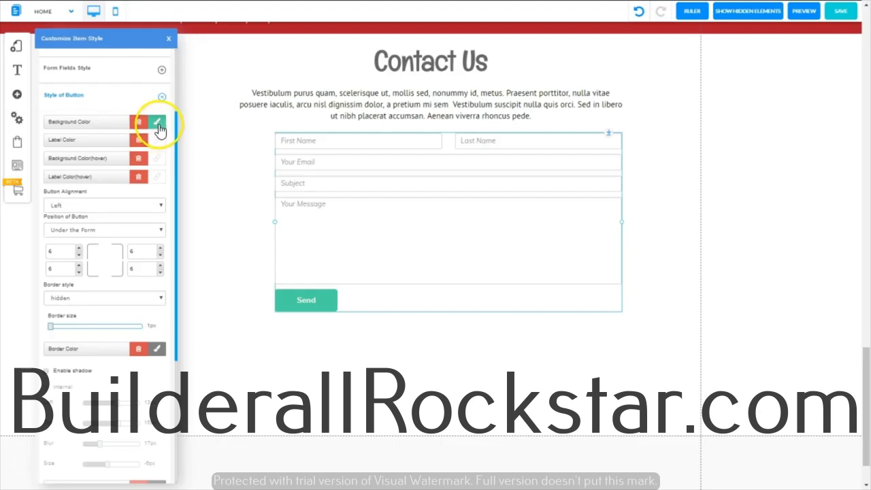
click(159, 126)
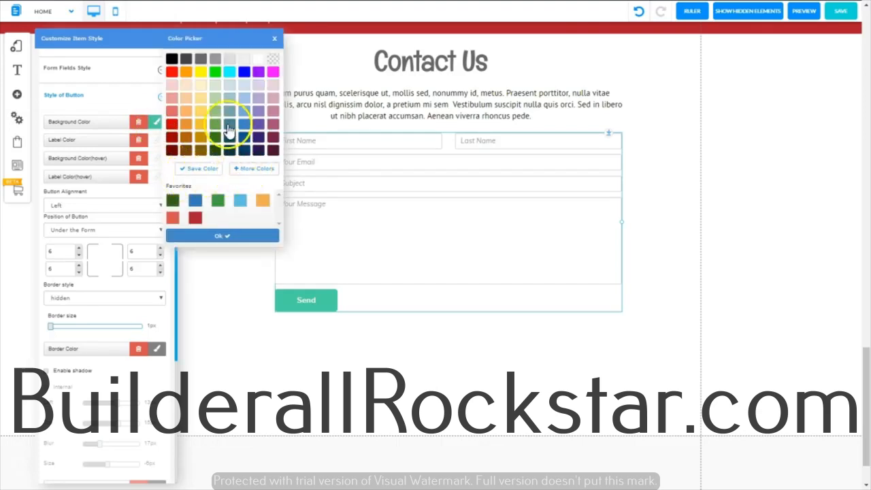
click(174, 204)
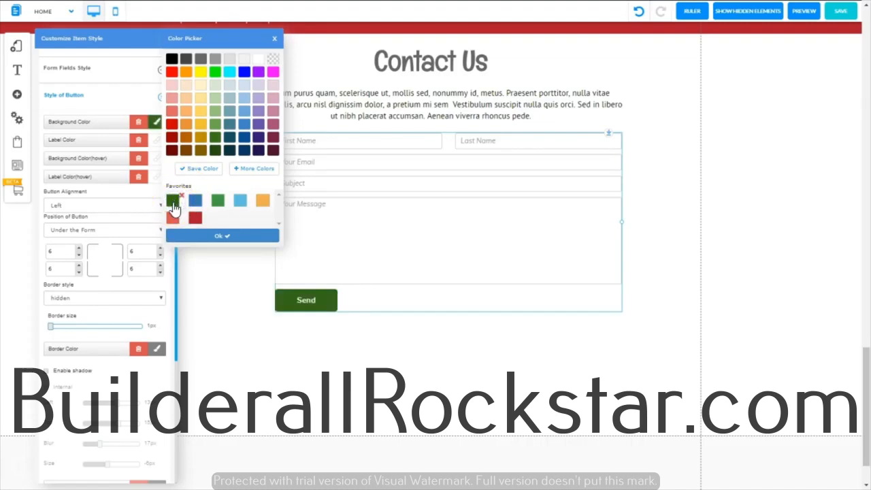
click(211, 237)
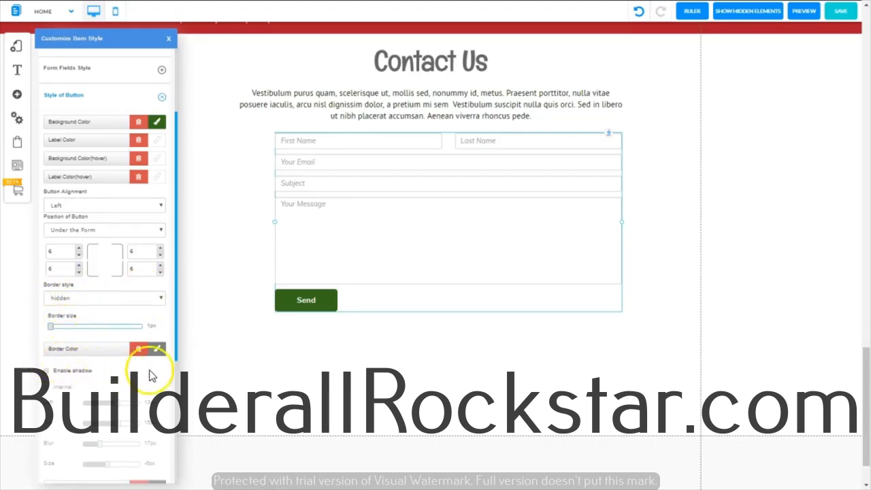
Step: Set the Send button's size to 100% and increase its height to 28 px
drag(177, 358, 175, 373)
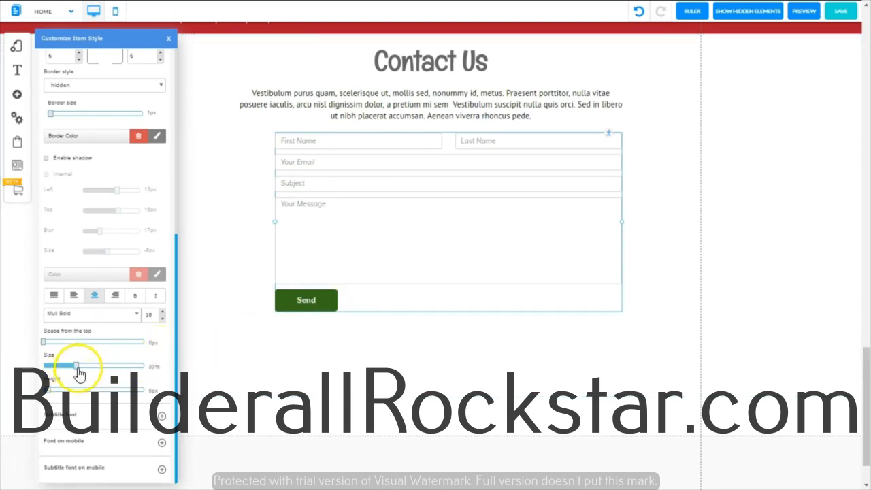
drag(88, 367, 149, 371)
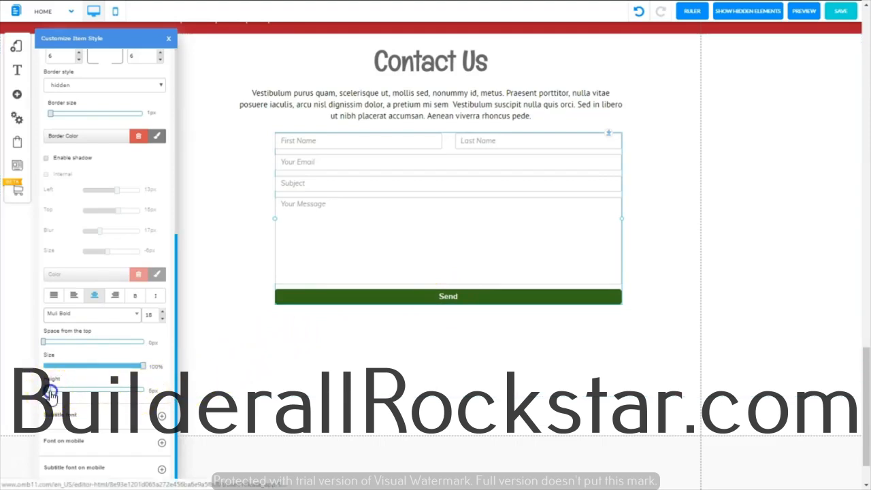
drag(51, 393, 71, 397)
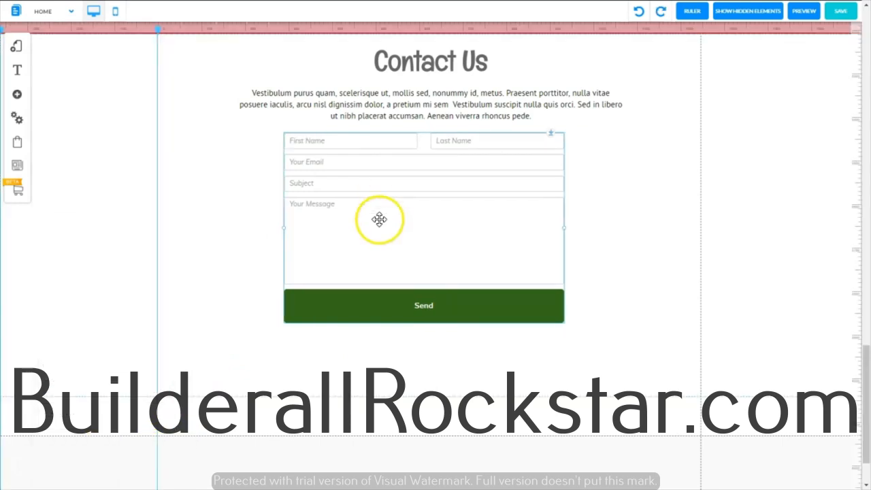
Step: Reopen the Form_custom_2 appearance style, set the Send button's font size to 20, and close the style settings
click(380, 212)
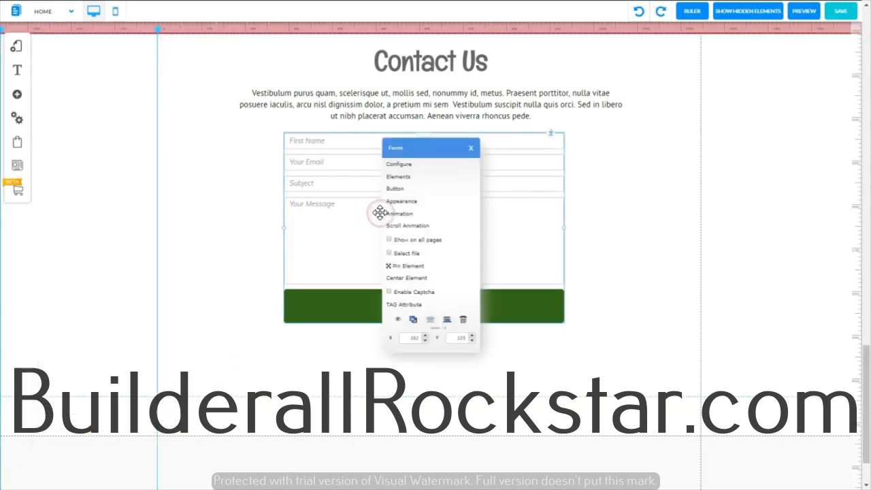
click(380, 211)
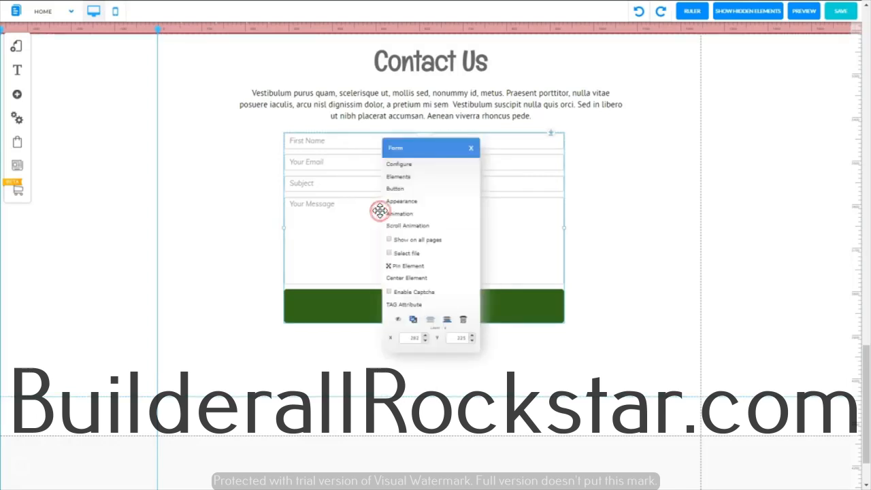
click(399, 203)
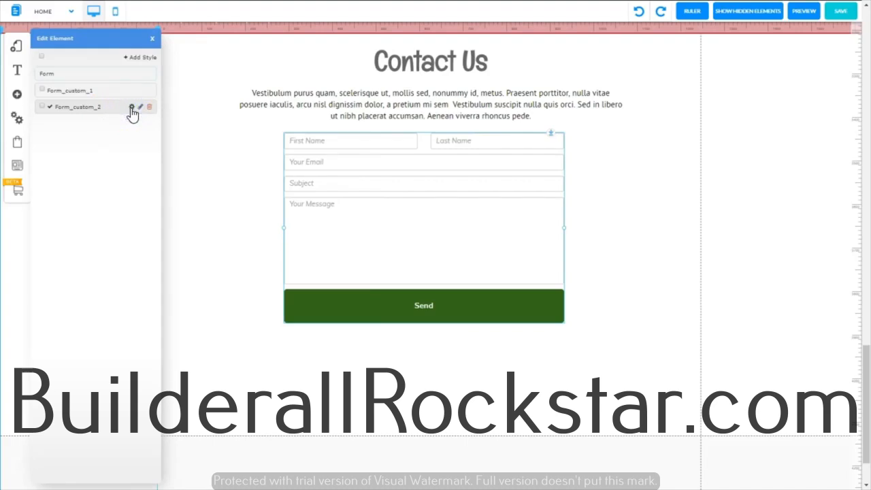
click(131, 108)
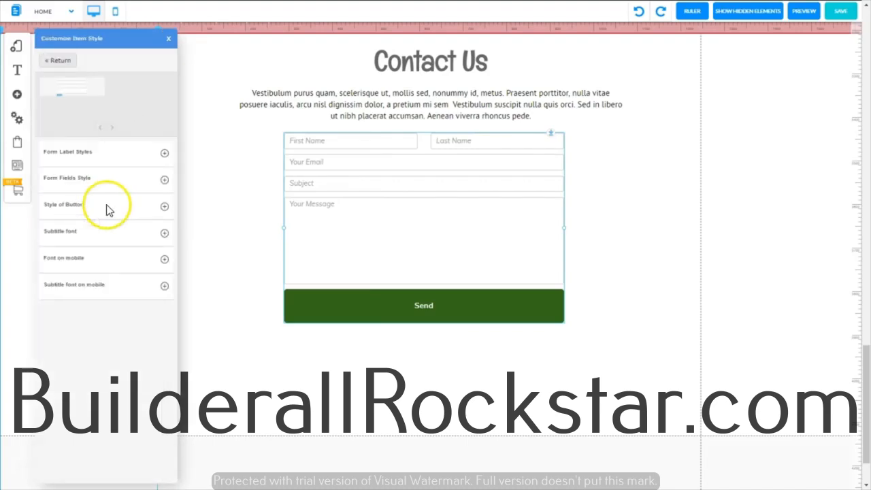
click(164, 207)
drag(167, 241, 173, 336)
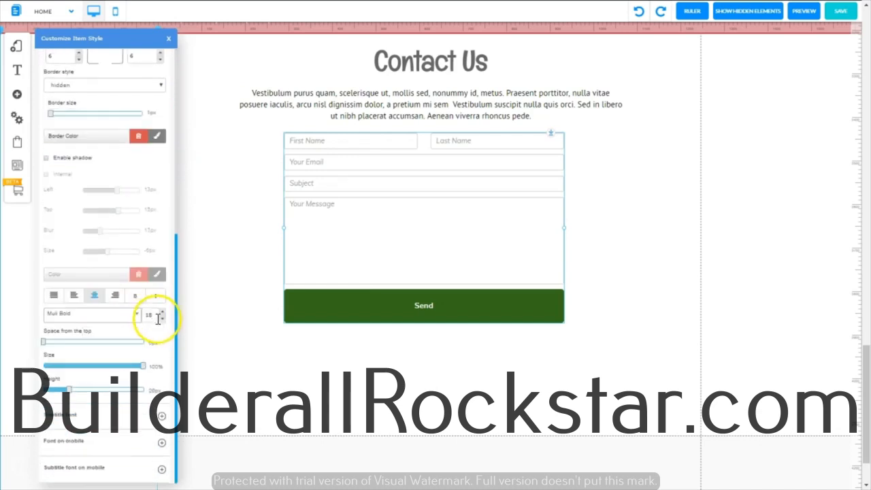
click(162, 313)
click(162, 313)
click(162, 313)
click(162, 313)
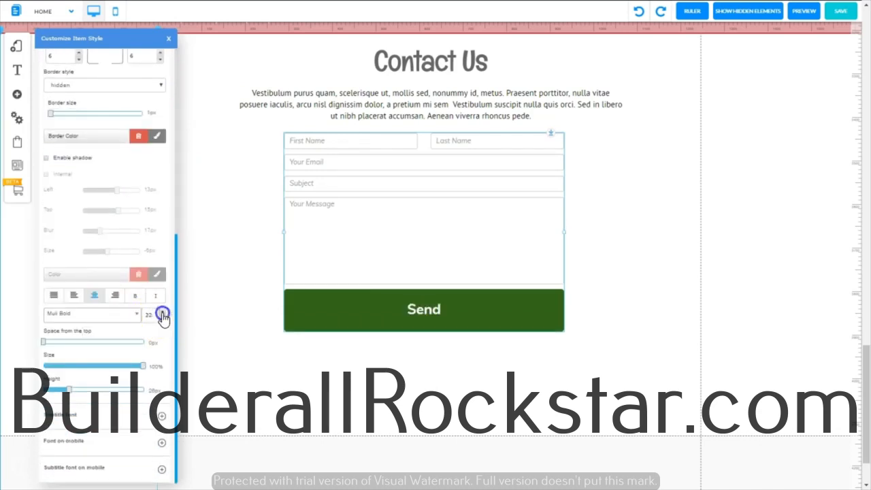
click(169, 38)
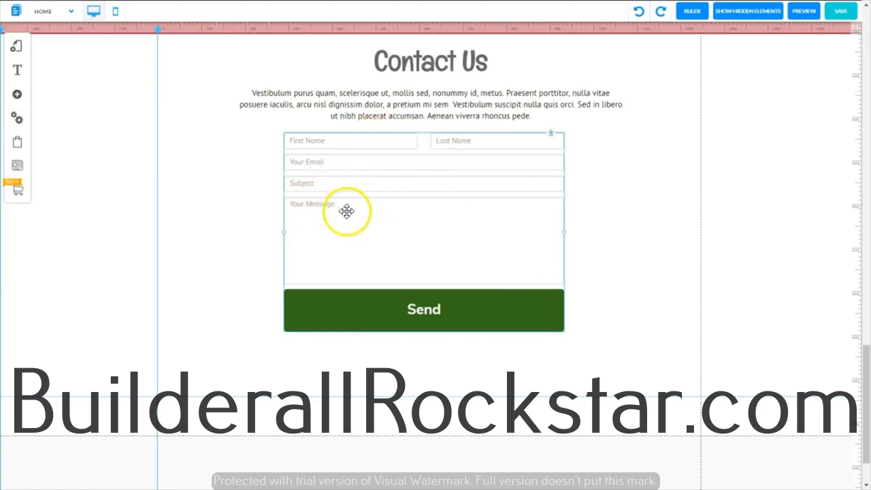
Step: Open the contact form's elements configuration and delete the column holding the Last Name field
click(439, 171)
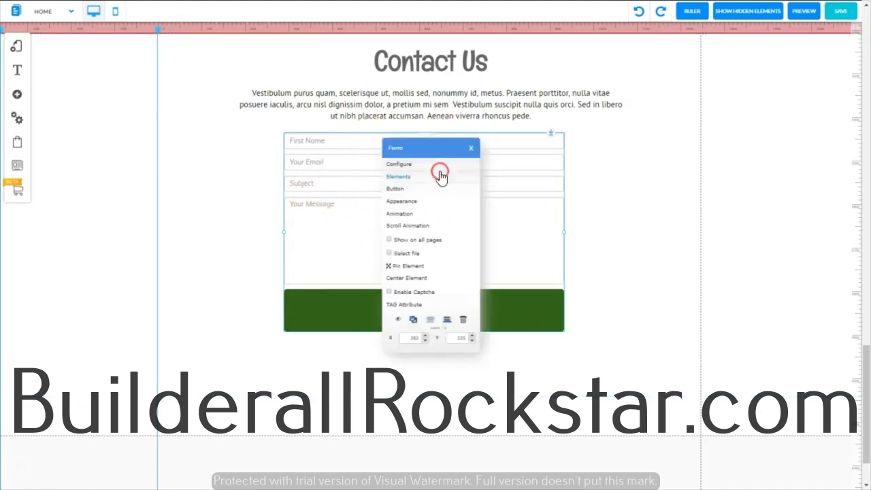
click(396, 177)
drag(396, 175, 534, 167)
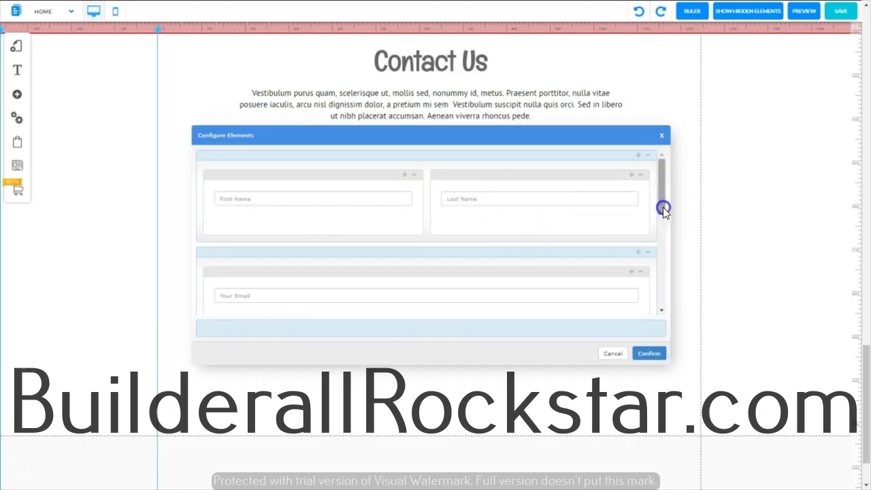
drag(664, 209, 660, 229)
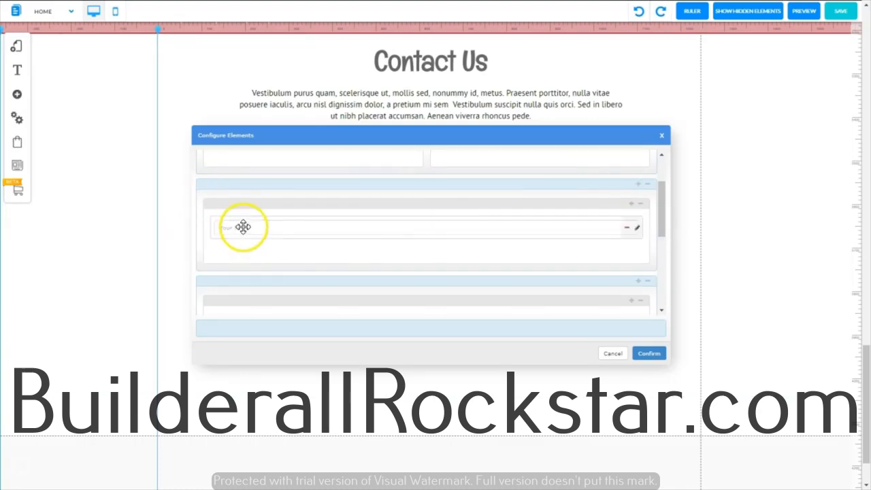
drag(661, 233, 669, 190)
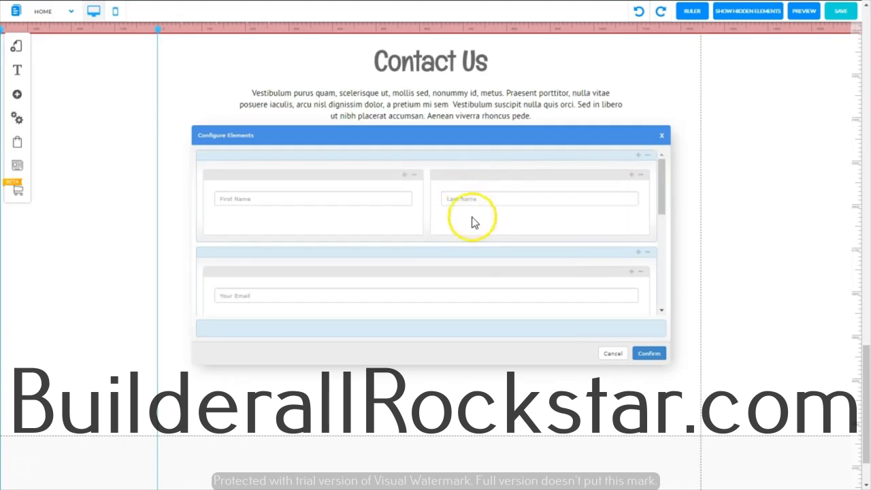
click(640, 175)
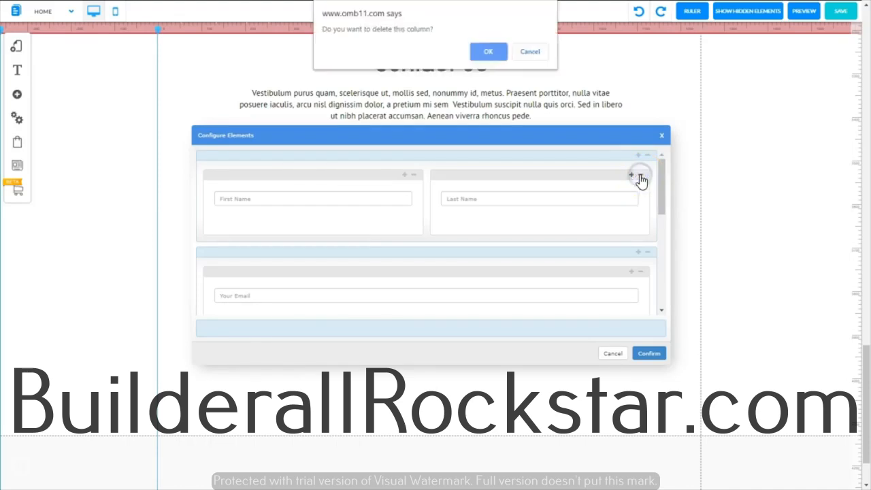
click(487, 53)
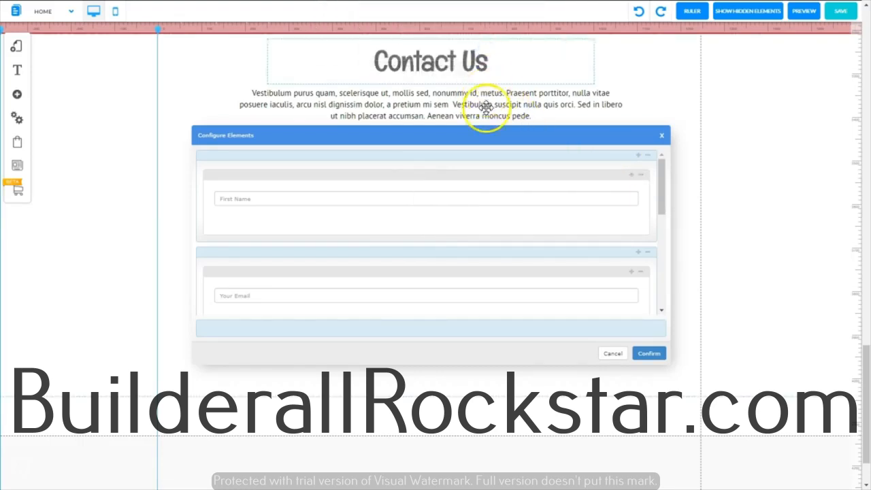
Step: Move the Your Email field into the first row beneath First Name and delete the emptied row
drag(659, 204, 659, 210)
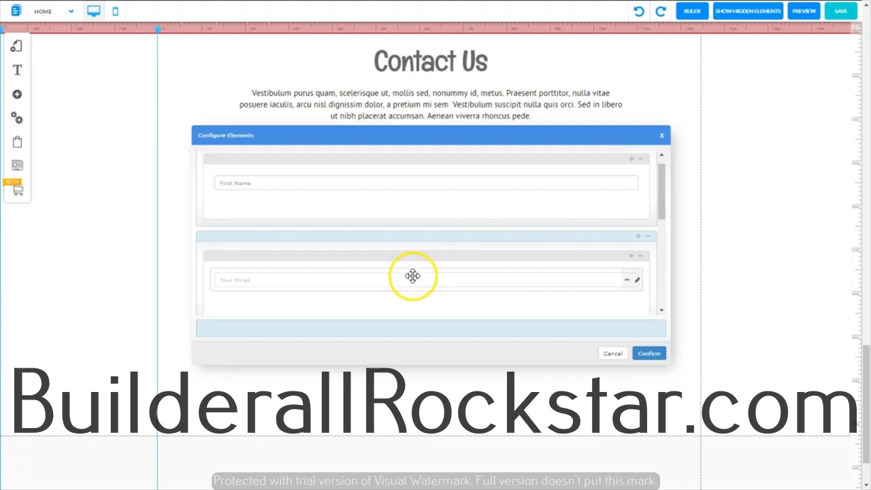
drag(413, 276, 413, 205)
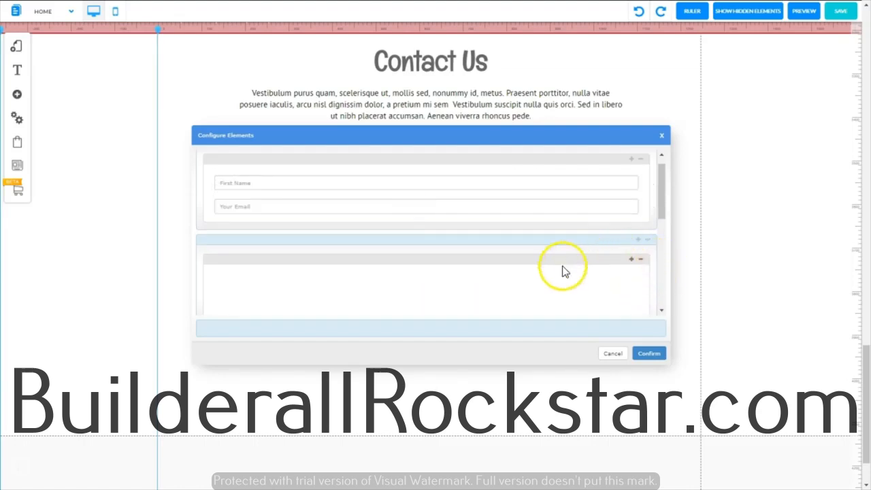
click(648, 242)
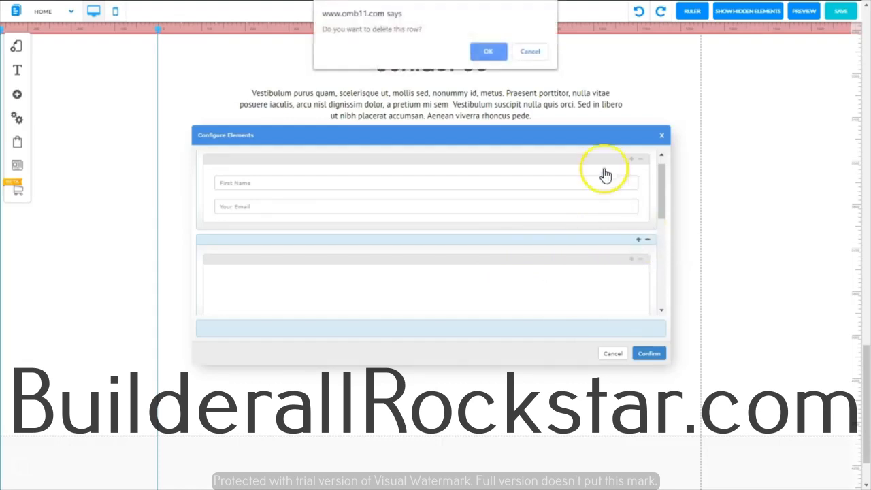
click(487, 53)
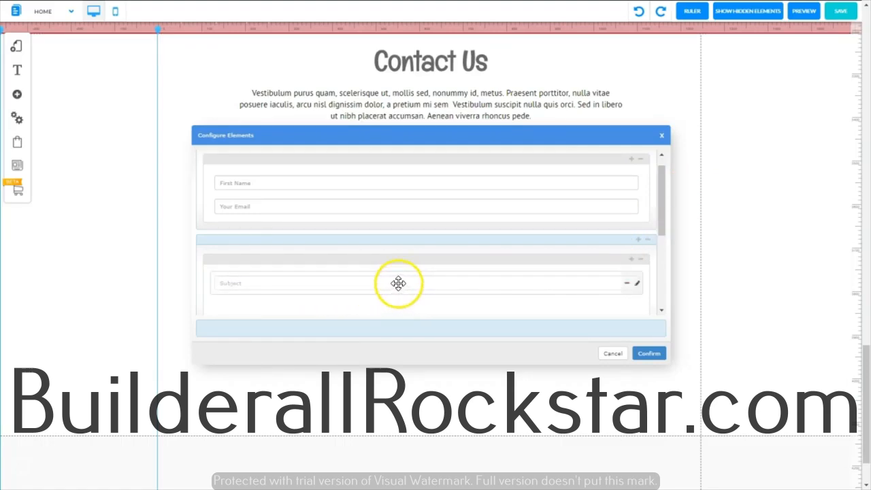
Step: Move the Subject field into the first row beneath Your Email and delete the emptied row
drag(399, 283, 401, 210)
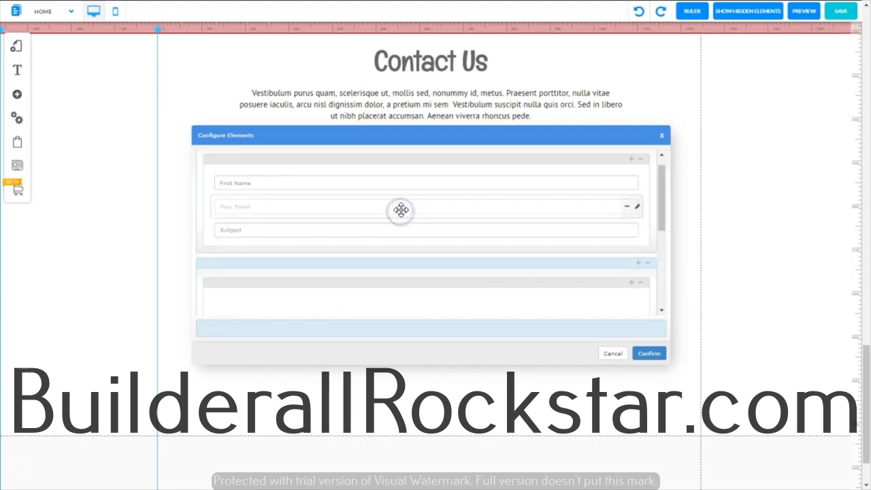
click(648, 264)
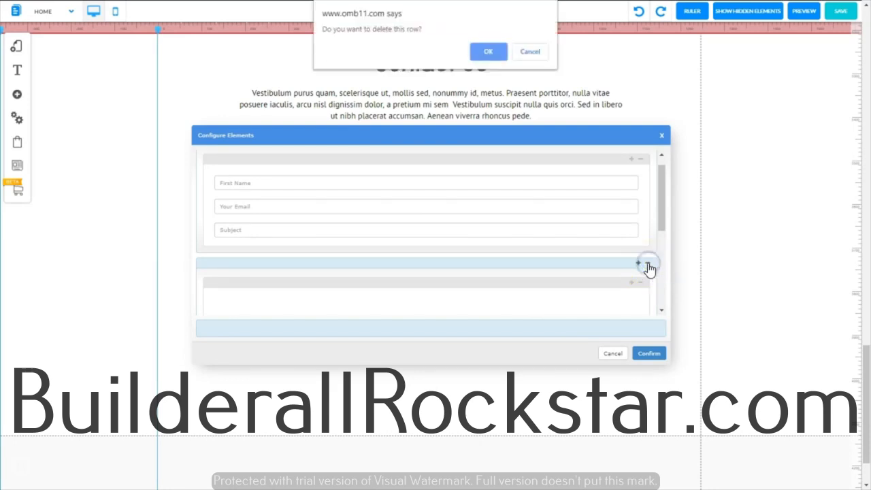
click(484, 53)
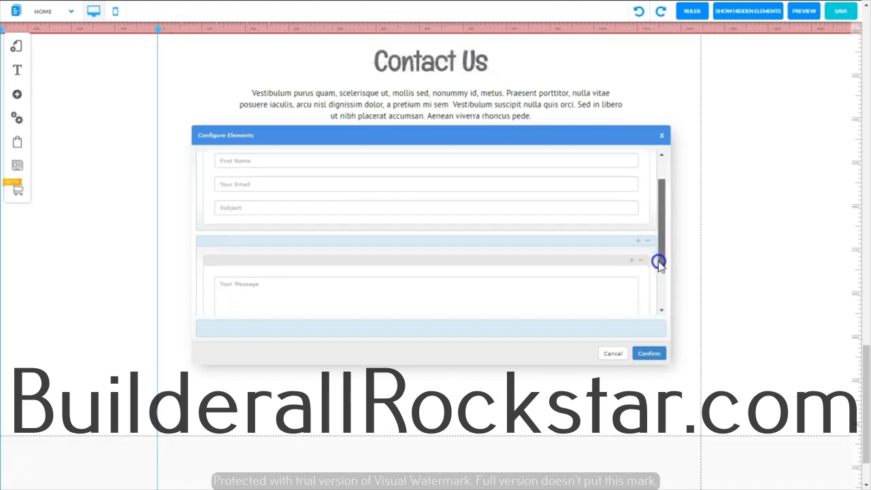
Step: Move the Your Message field into the first row between Your Email and Subject and delete the emptied row
drag(655, 258, 655, 286)
drag(416, 264, 382, 163)
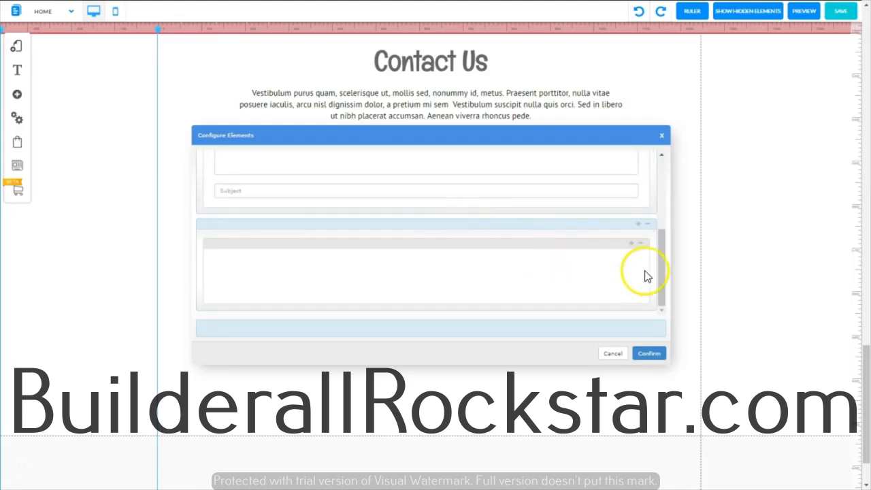
click(647, 227)
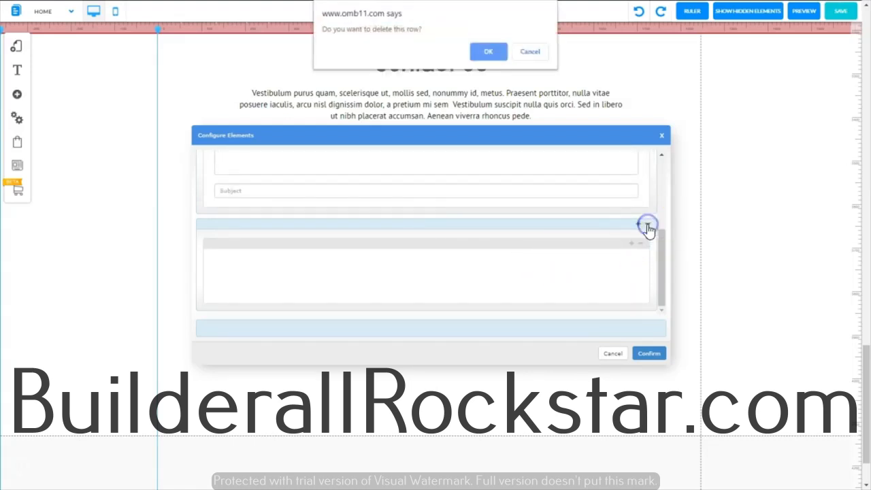
key(Return)
mouse_move(655, 243)
mouse_down()
mouse_move(655, 306)
mouse_move(654, 239)
mouse_up()
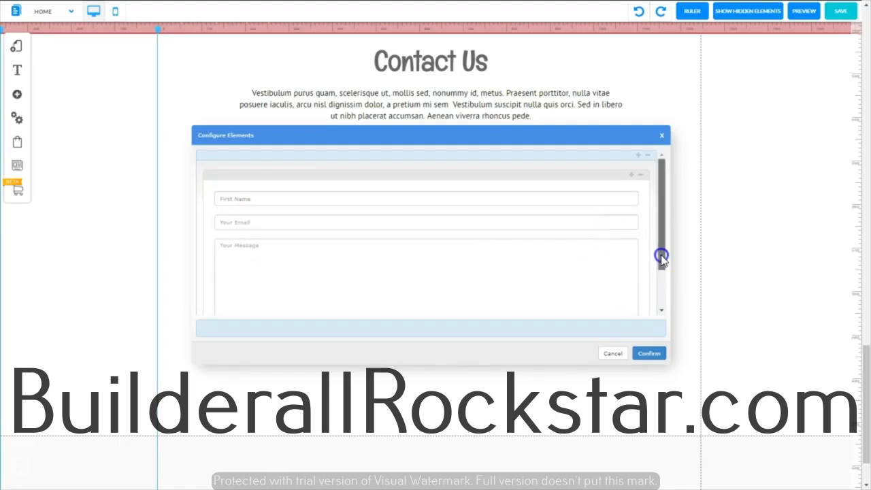
Step: Move the Subject field between Your Email and Your Message and apply the contact form's new field order
drag(662, 257, 661, 307)
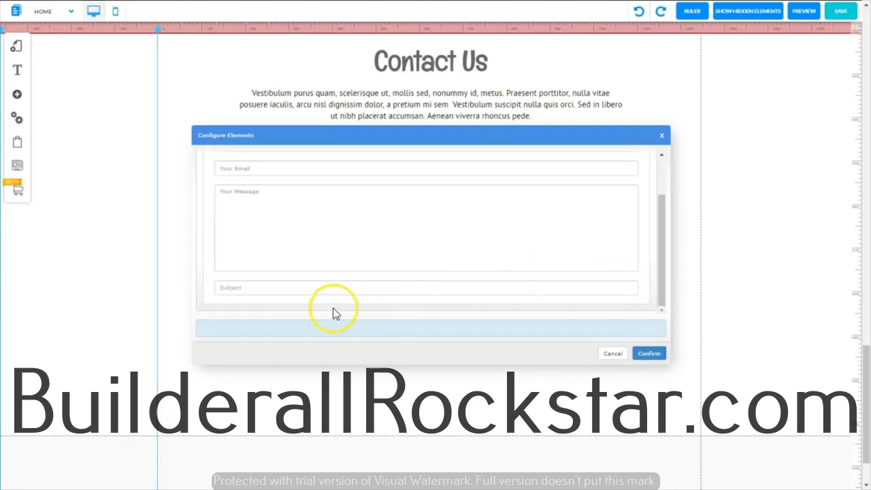
drag(285, 289, 293, 214)
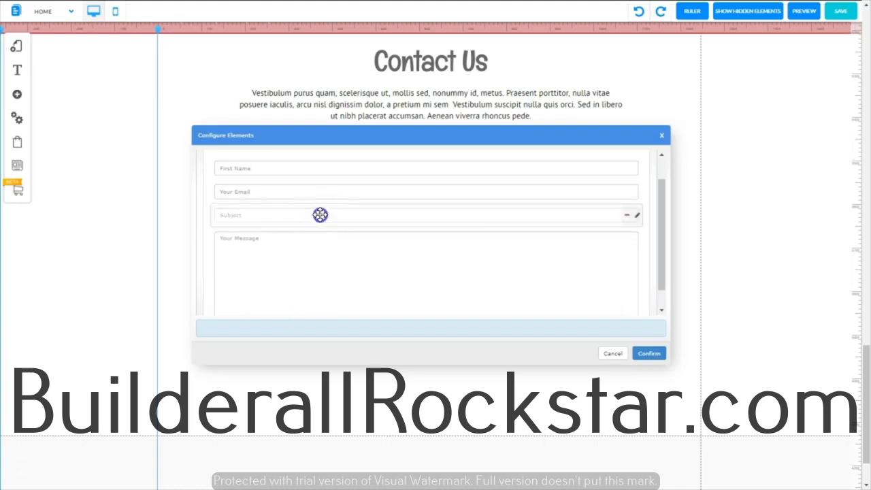
drag(320, 215, 324, 185)
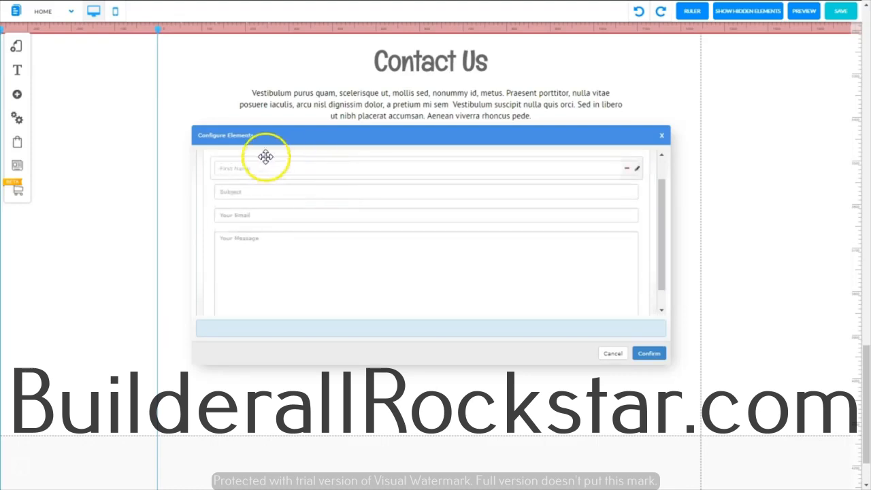
drag(294, 196, 281, 223)
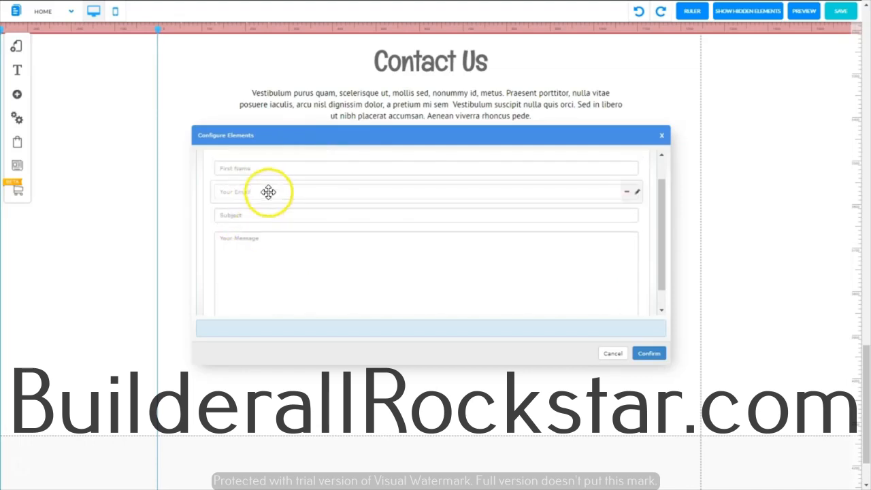
click(646, 354)
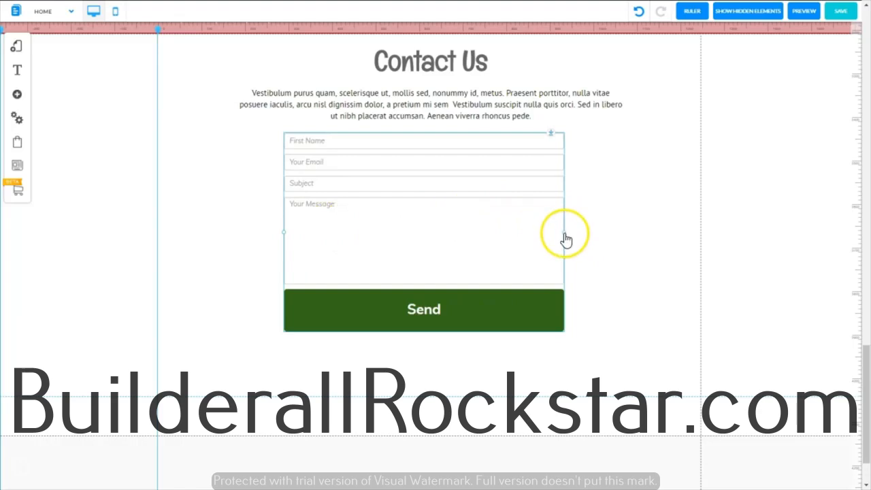
Step: Widen the contact form beneath the Contact Us text and center it on the page
drag(565, 238, 612, 230)
right_click(431, 221)
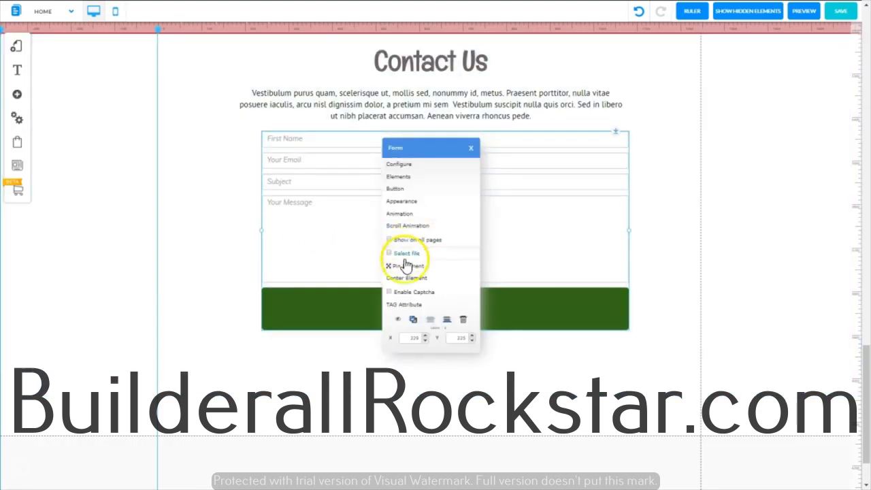
click(406, 278)
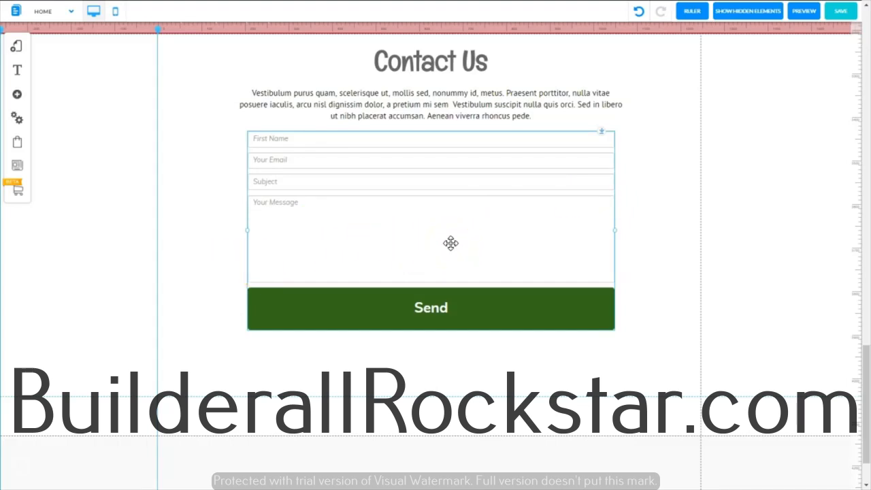
Step: Open the contact form's received email response settings for editing and activate the My Email field
click(443, 211)
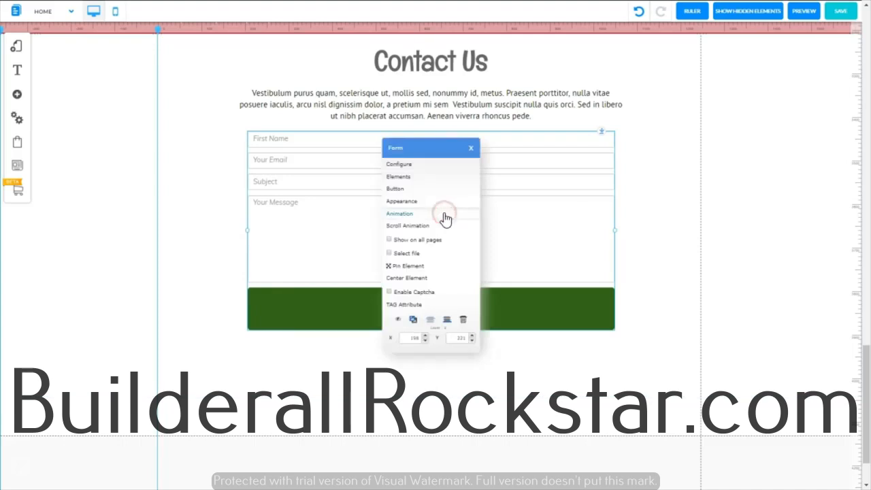
click(402, 166)
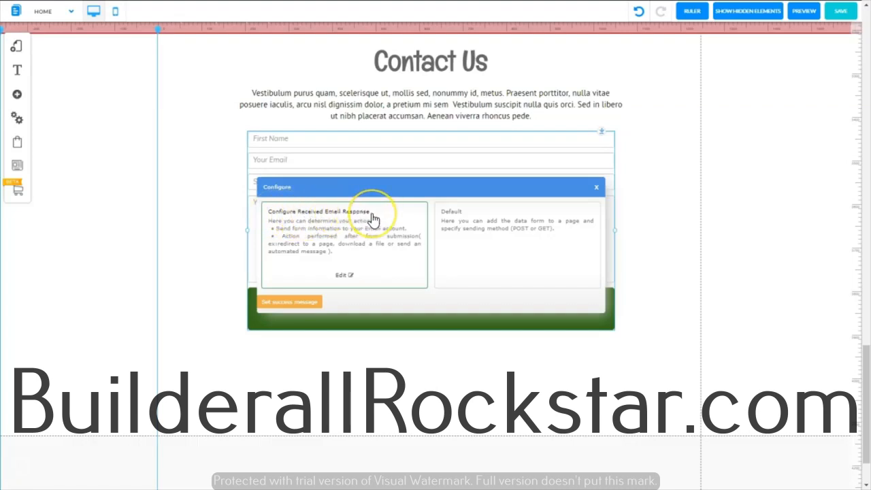
click(340, 277)
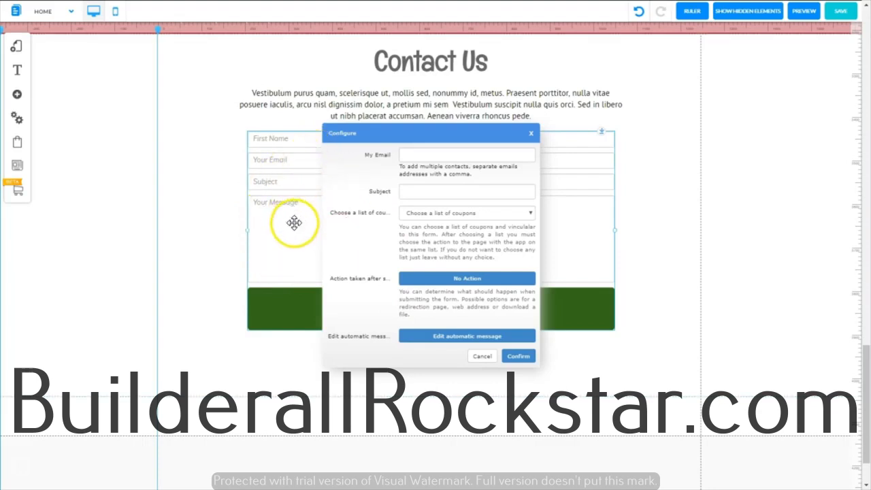
click(405, 154)
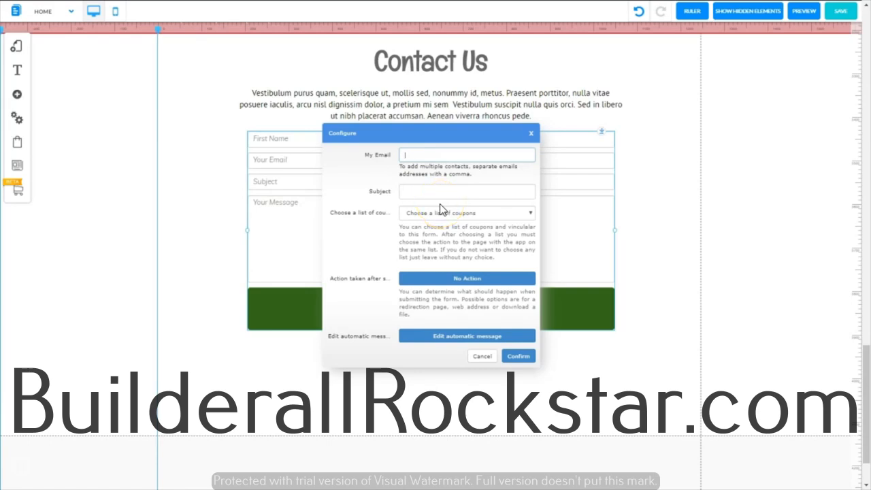
click(436, 154)
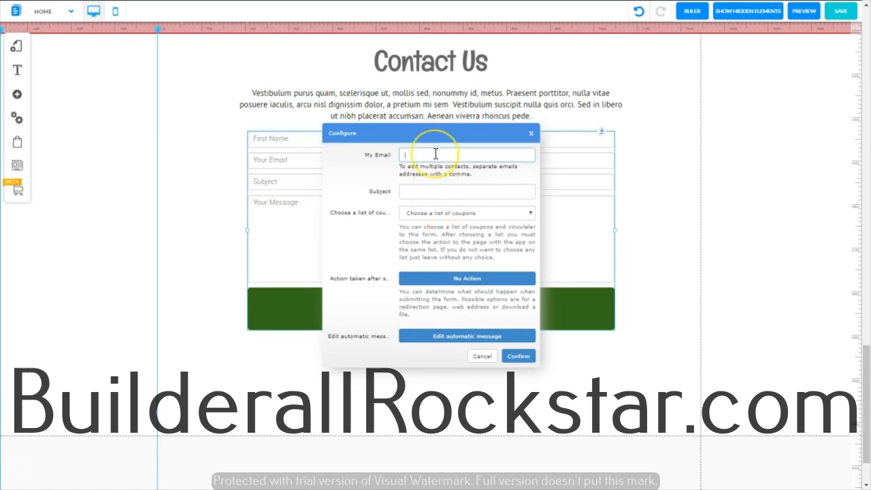